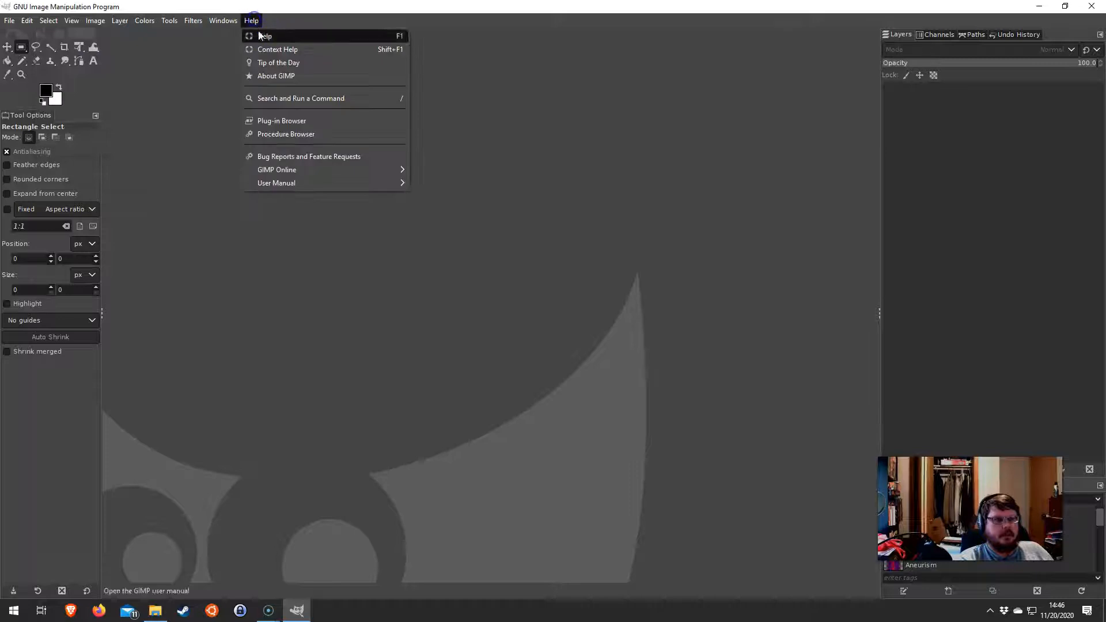
Check the installed GIMP version in the program's About information and close it.
{"action": "left_click_drag", "start_coordinate": [490, 293], "coordinate": [630, 296]}
{"action": "left_click", "coordinate": [626, 292]}
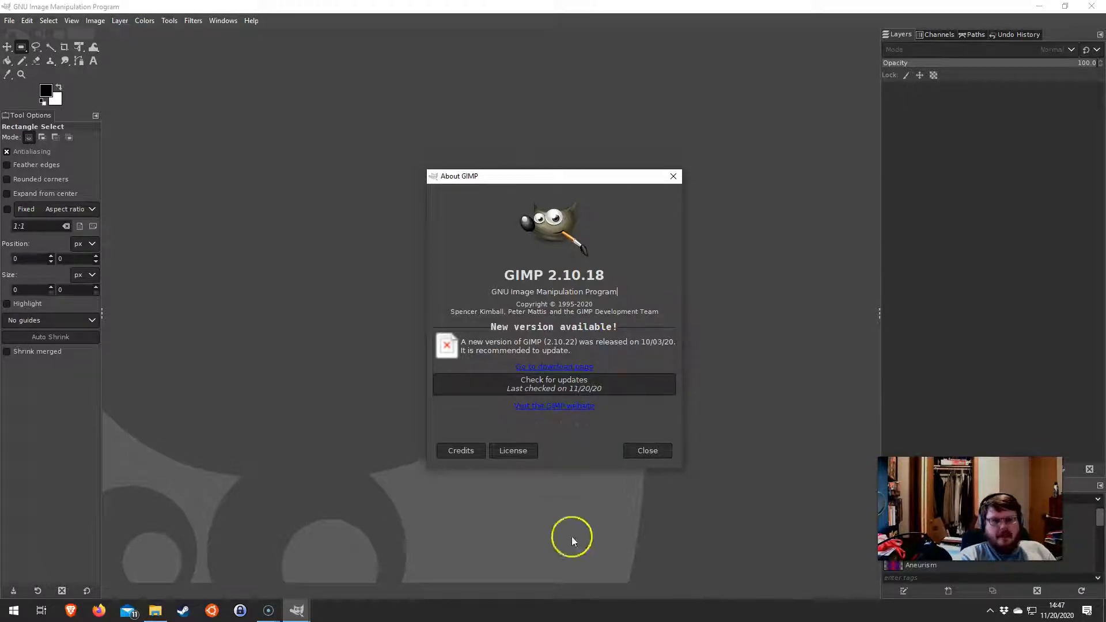
{"action": "left_click", "coordinate": [646, 446]}
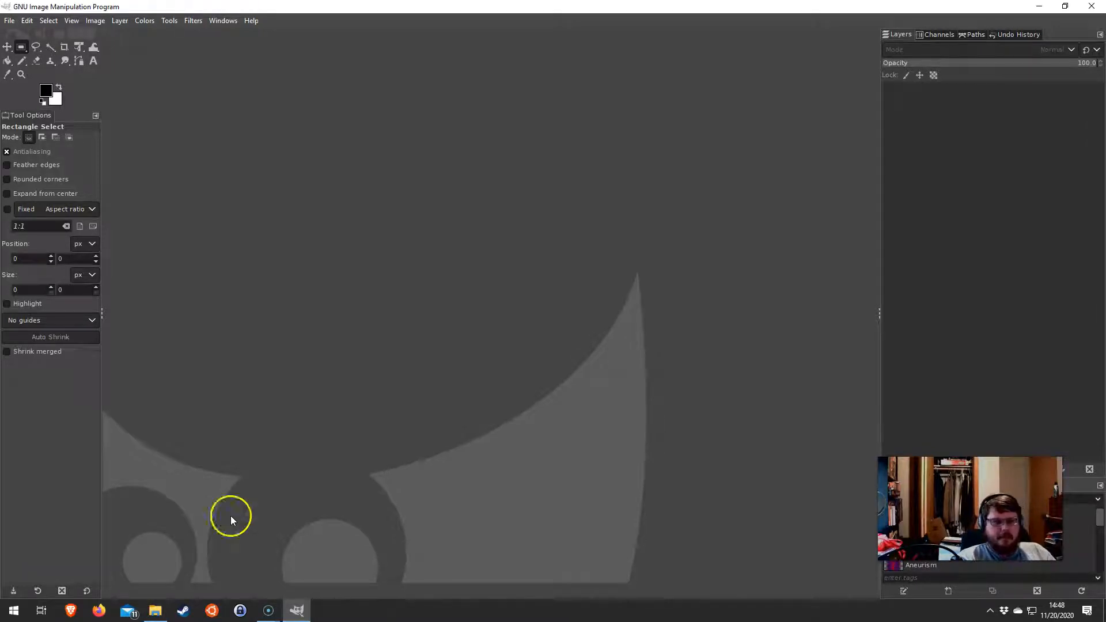
Open the photo boat.jpg from the file manager as a new image in GIMP.
{"action": "mouse_move", "coordinate": [165, 609]}
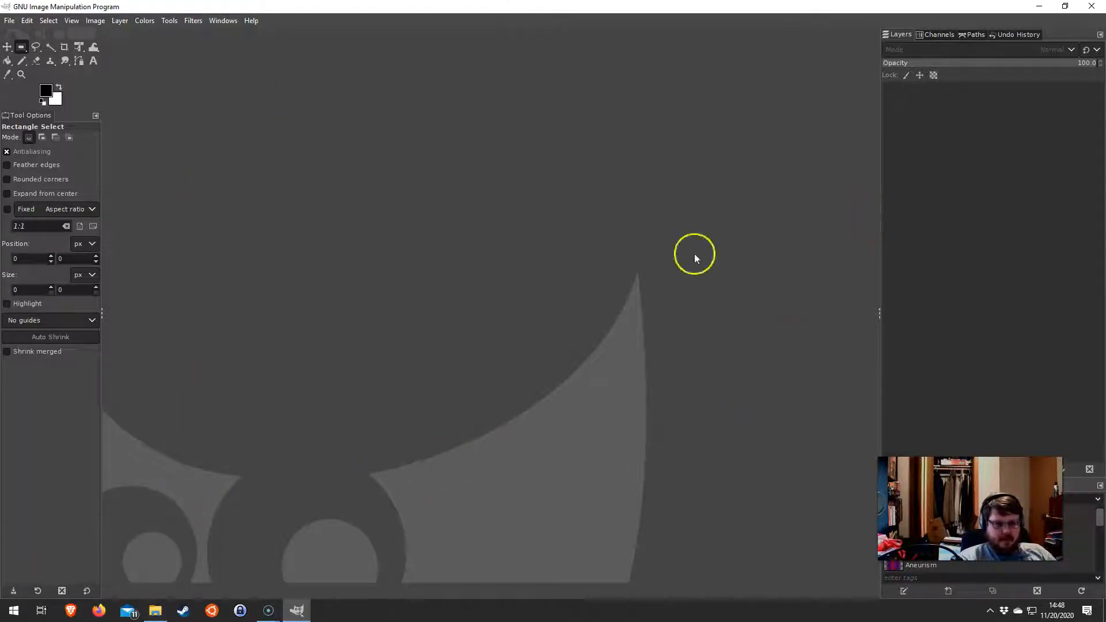
{"action": "left_click", "coordinate": [155, 609]}
{"action": "left_click_drag", "start_coordinate": [509, 22], "coordinate": [620, 212]}
{"action": "left_click_drag", "start_coordinate": [427, 363], "coordinate": [473, 156]}
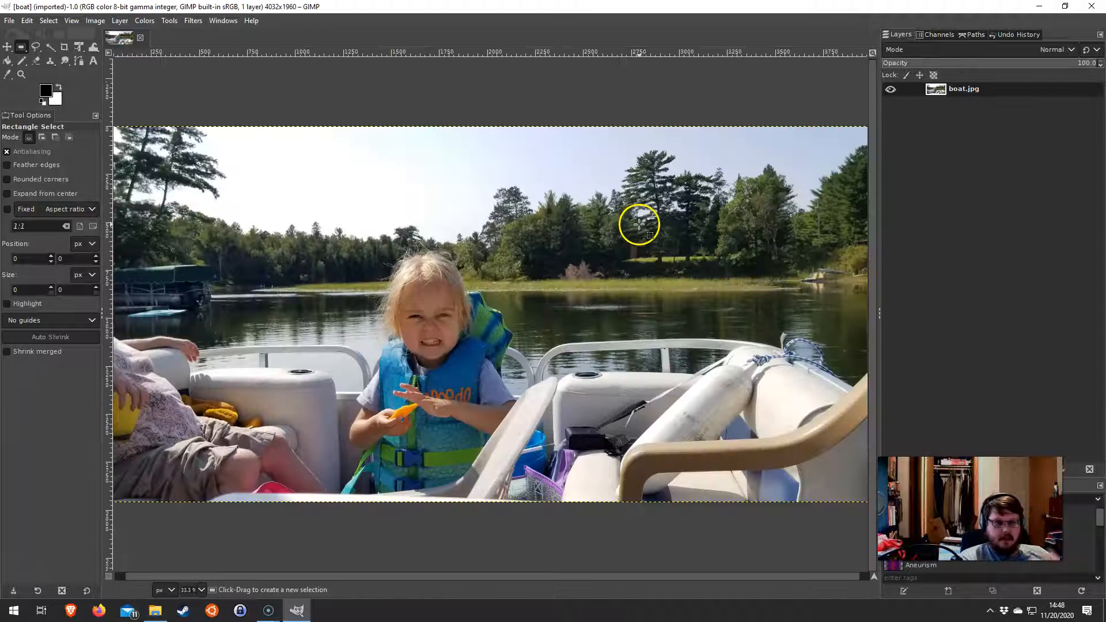
Select a rectangle about 708 by 699 px around the child's head, duplicate the image, and discard the duplicate without saving.
{"action": "left_click_drag", "start_coordinate": [362, 235], "coordinate": [498, 367]}
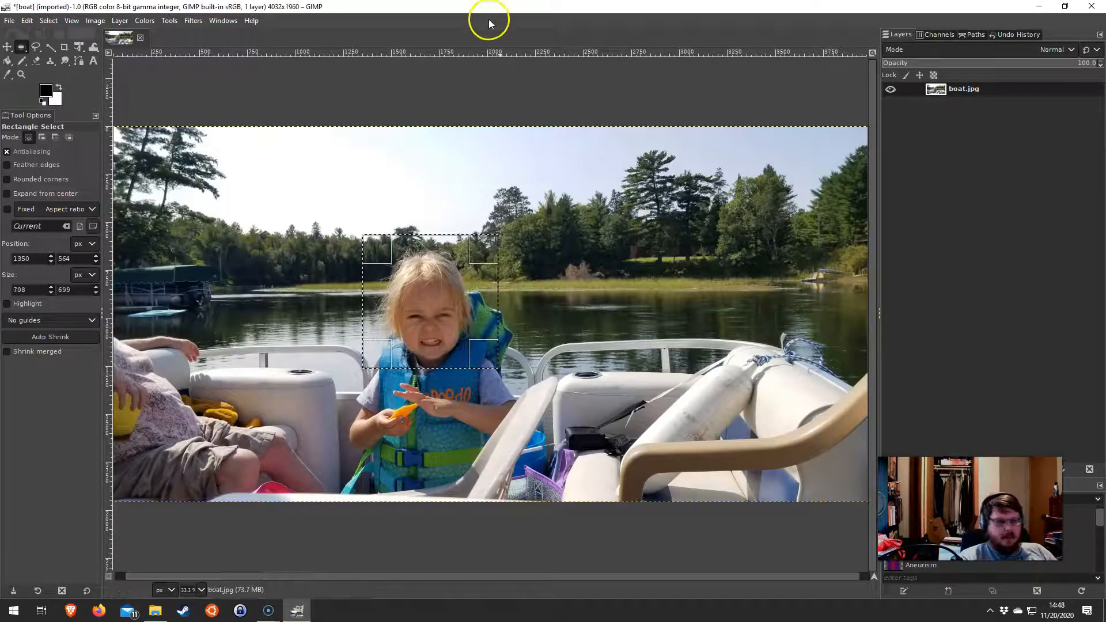
{"action": "key", "text": "ctrl+d"}
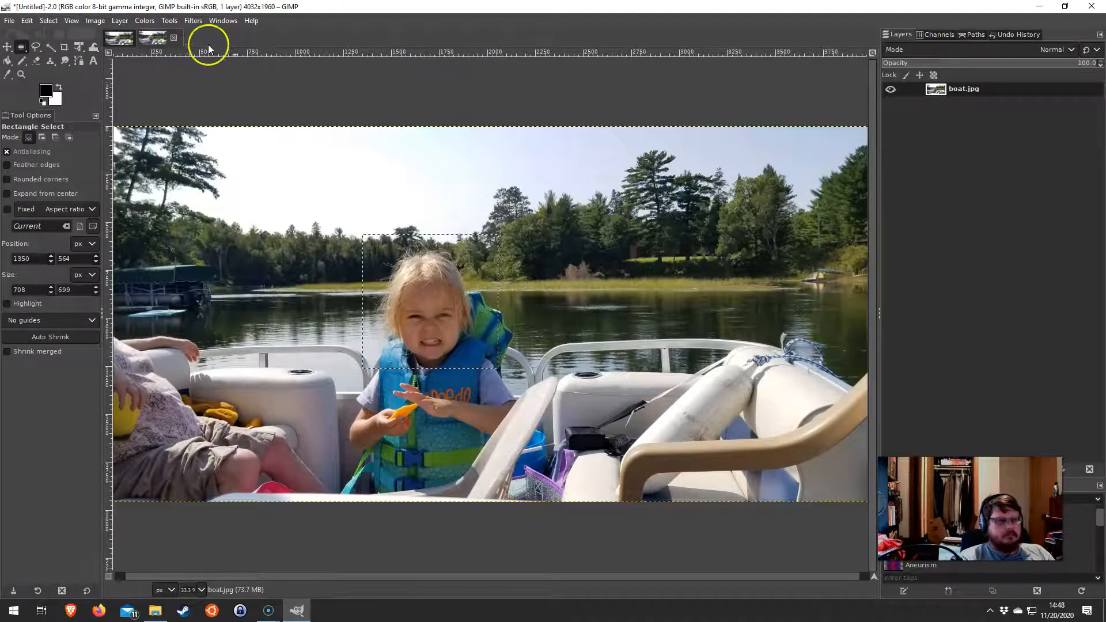
{"action": "left_click", "coordinate": [172, 38]}
{"action": "left_click", "coordinate": [558, 362]}
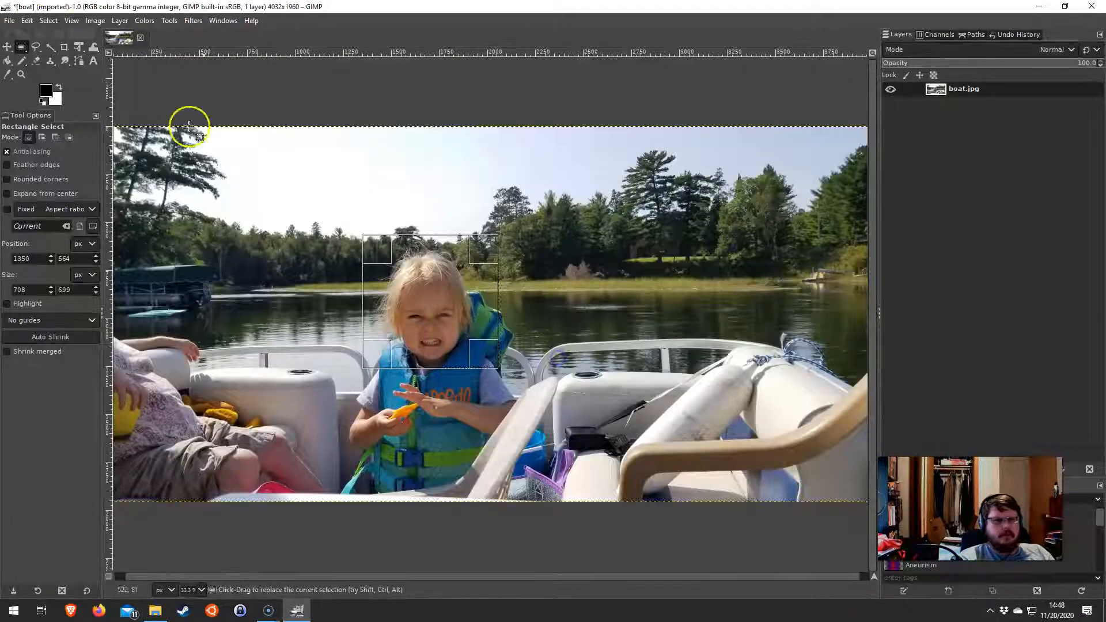
Remove the rectangular selection around the child's head.
{"action": "left_click", "coordinate": [48, 21]}
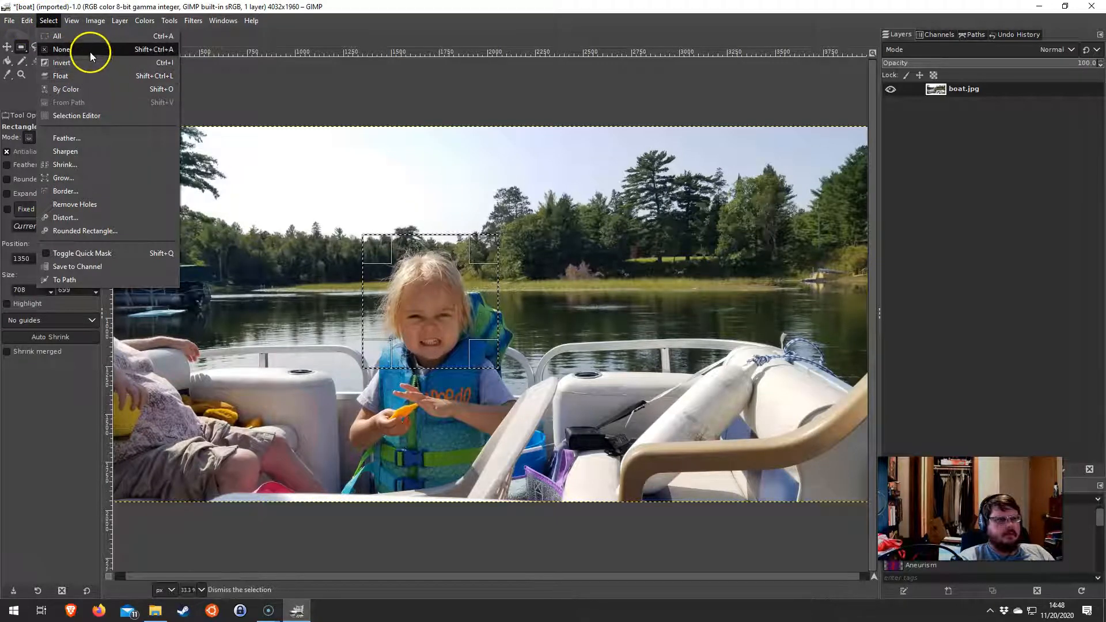
{"action": "left_click", "coordinate": [469, 221]}
{"action": "key", "text": "ctrl+shift+a"}
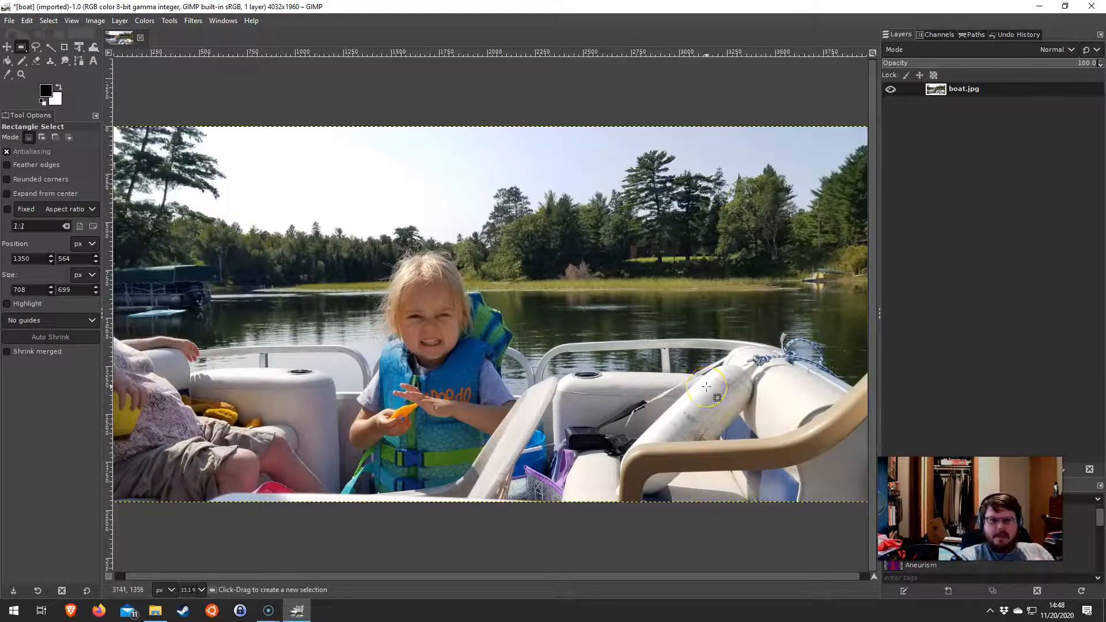
Examine the hair at the side of the child's head down to individual pixels, and return to the overall photo.
{"action": "scroll", "coordinate": [651, 383], "scroll_direction": "up", "scroll_amount": 5}
{"action": "scroll", "coordinate": [555, 362], "scroll_direction": "down", "scroll_amount": 6}
{"action": "scroll", "coordinate": [410, 286], "scroll_direction": "up", "scroll_amount": 6}
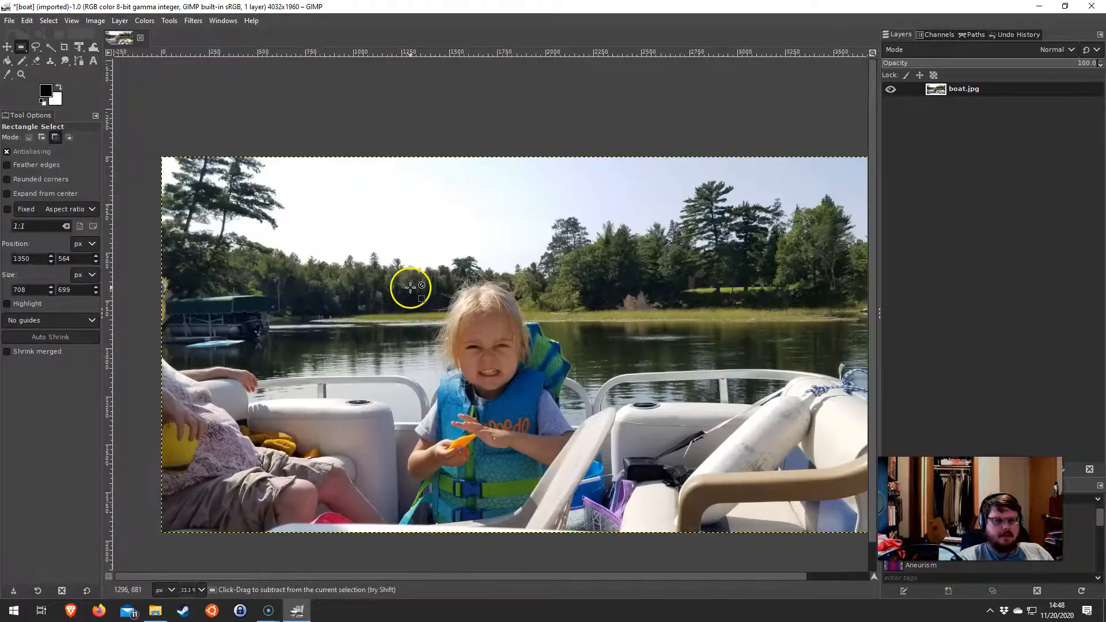
{"action": "scroll", "coordinate": [464, 319], "scroll_direction": "up", "scroll_amount": 6}
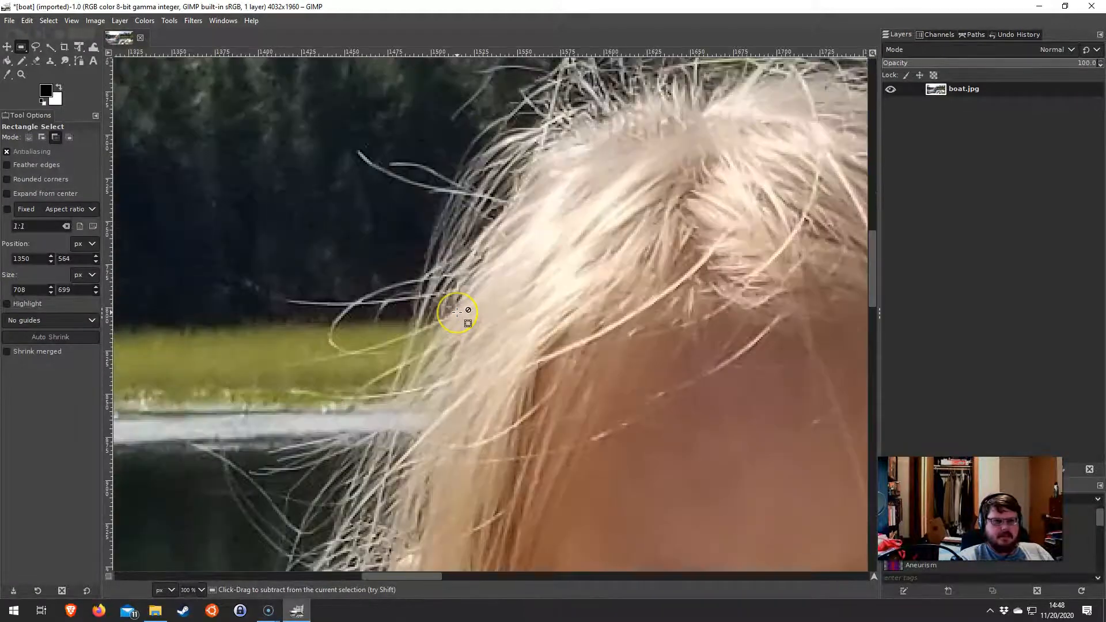
{"action": "scroll", "coordinate": [363, 230], "scroll_direction": "up", "scroll_amount": 6}
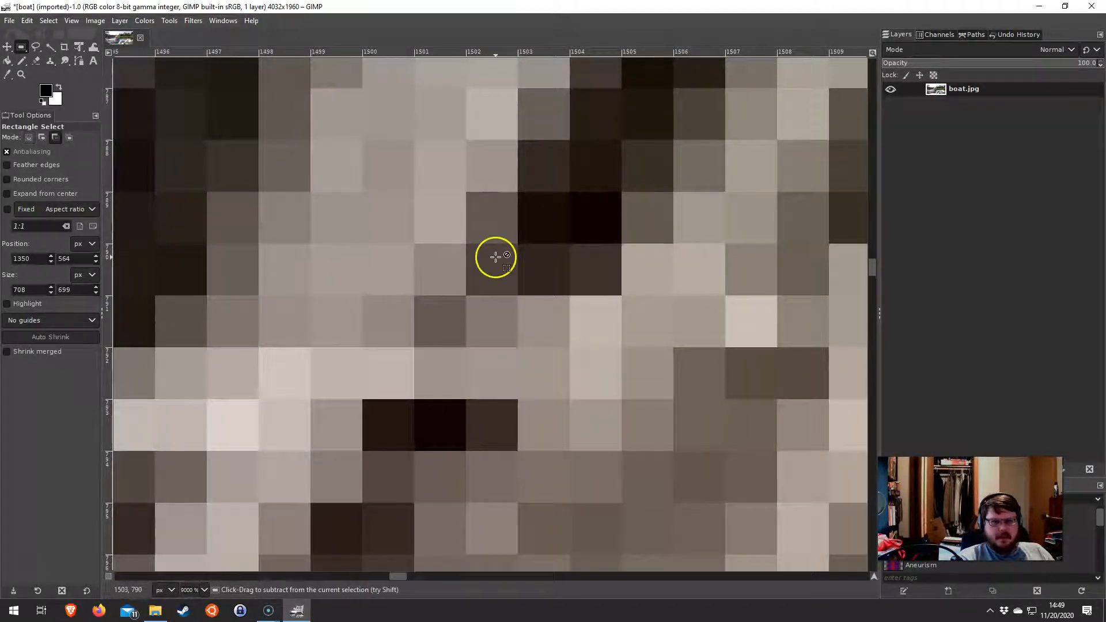
{"action": "scroll", "coordinate": [499, 254], "scroll_direction": "up", "scroll_amount": 2}
{"action": "scroll", "coordinate": [494, 257], "scroll_direction": "down", "scroll_amount": 3}
{"action": "scroll", "coordinate": [494, 257], "scroll_direction": "down", "scroll_amount": 2}
{"action": "scroll", "coordinate": [494, 255], "scroll_direction": "up", "scroll_amount": 4}
{"action": "scroll", "coordinate": [491, 256], "scroll_direction": "down", "scroll_amount": 2}
{"action": "scroll", "coordinate": [490, 256], "scroll_direction": "down", "scroll_amount": 13}
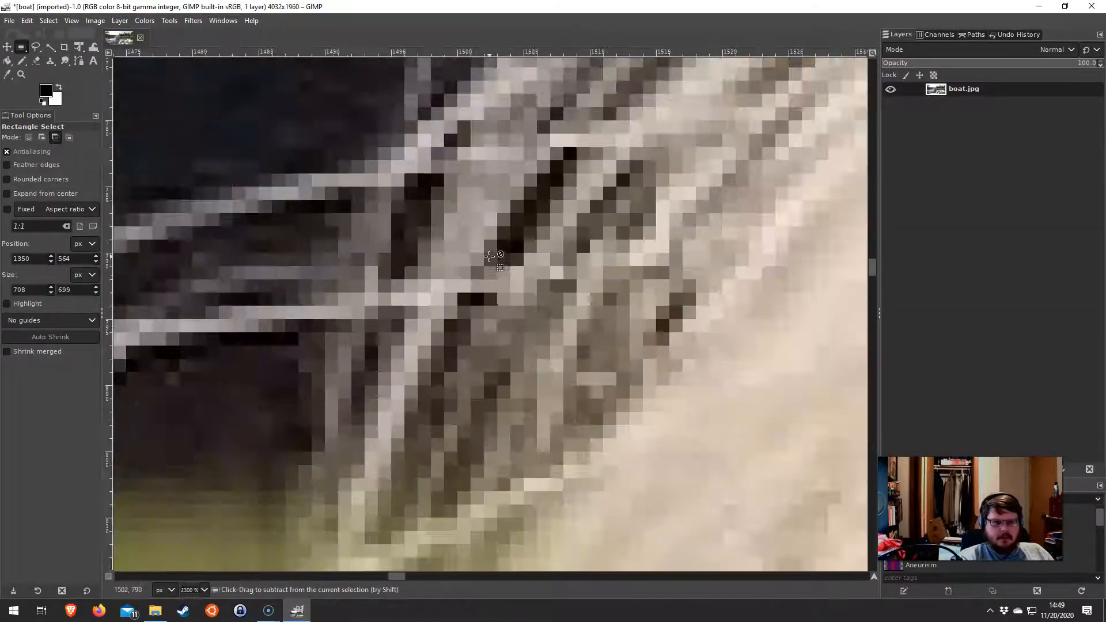
{"action": "scroll", "coordinate": [431, 291], "scroll_direction": "down", "scroll_amount": 4}
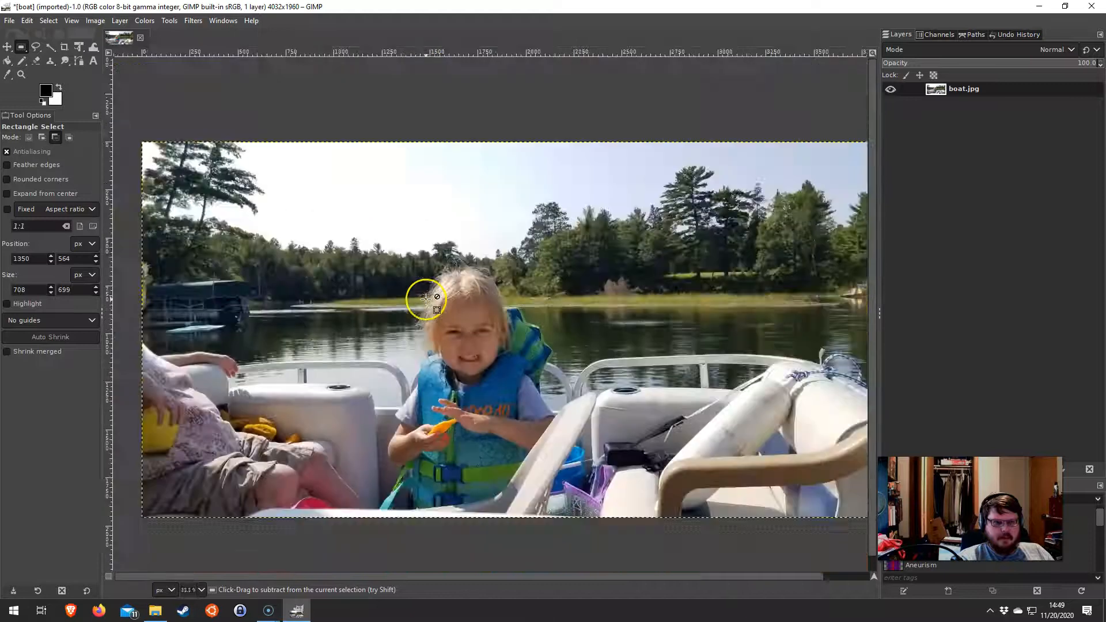
{"action": "scroll", "coordinate": [426, 297], "scroll_direction": "up", "scroll_amount": 1}
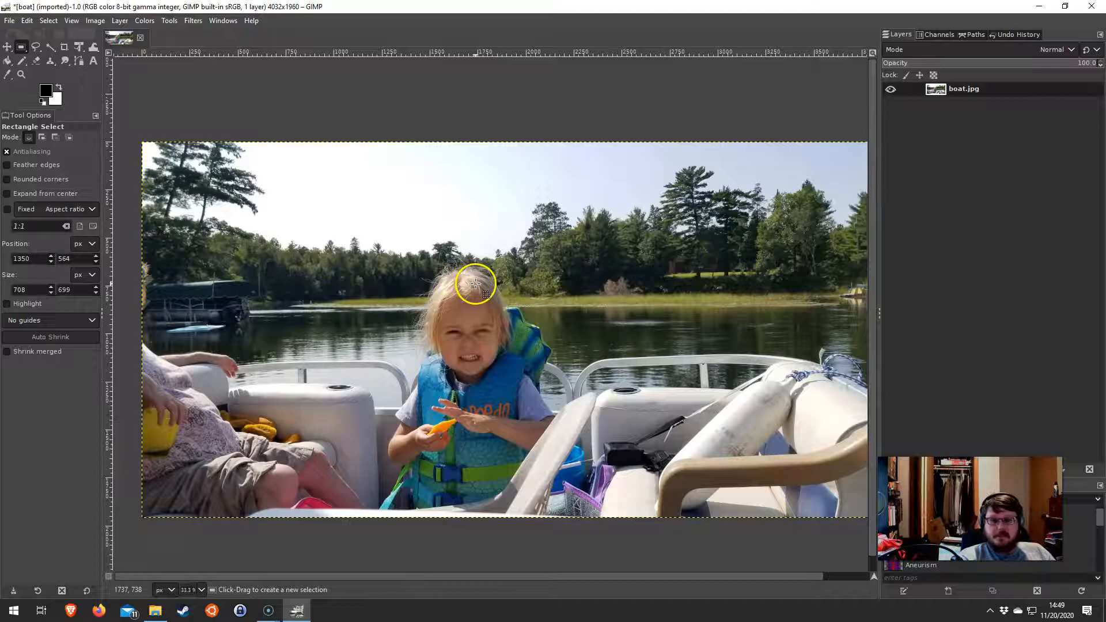
Inspect the stray hairs on top of the child's head up close and return to the overall photo.
{"action": "scroll", "coordinate": [475, 284], "scroll_direction": "up", "scroll_amount": 6}
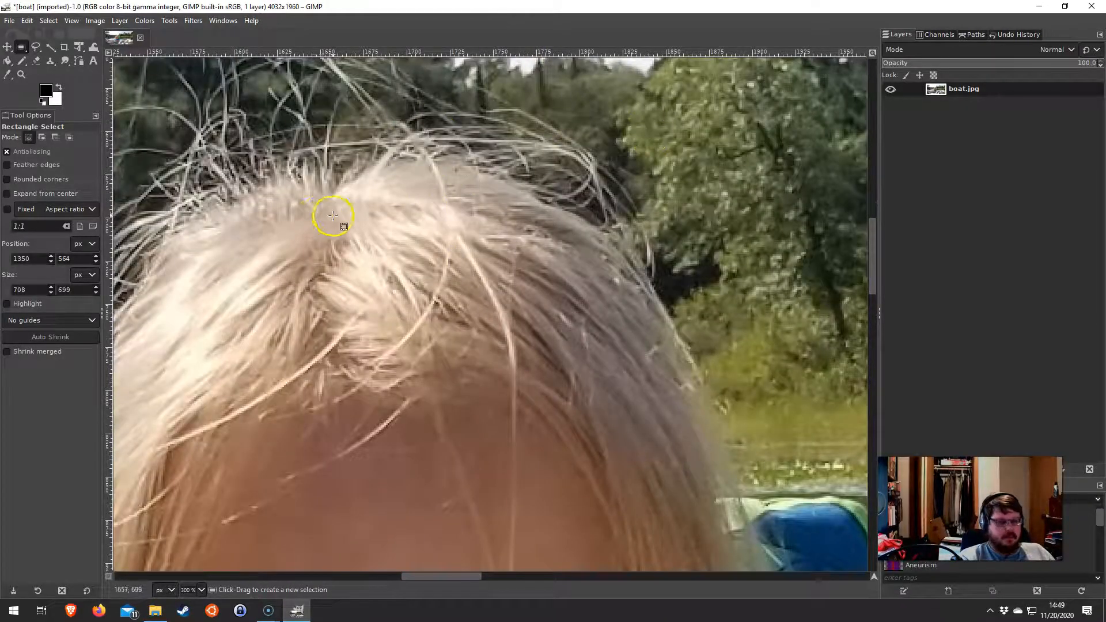
{"action": "left_click_drag", "start_coordinate": [309, 217], "coordinate": [333, 242]}
{"action": "scroll", "coordinate": [334, 242], "scroll_direction": "down", "scroll_amount": 6}
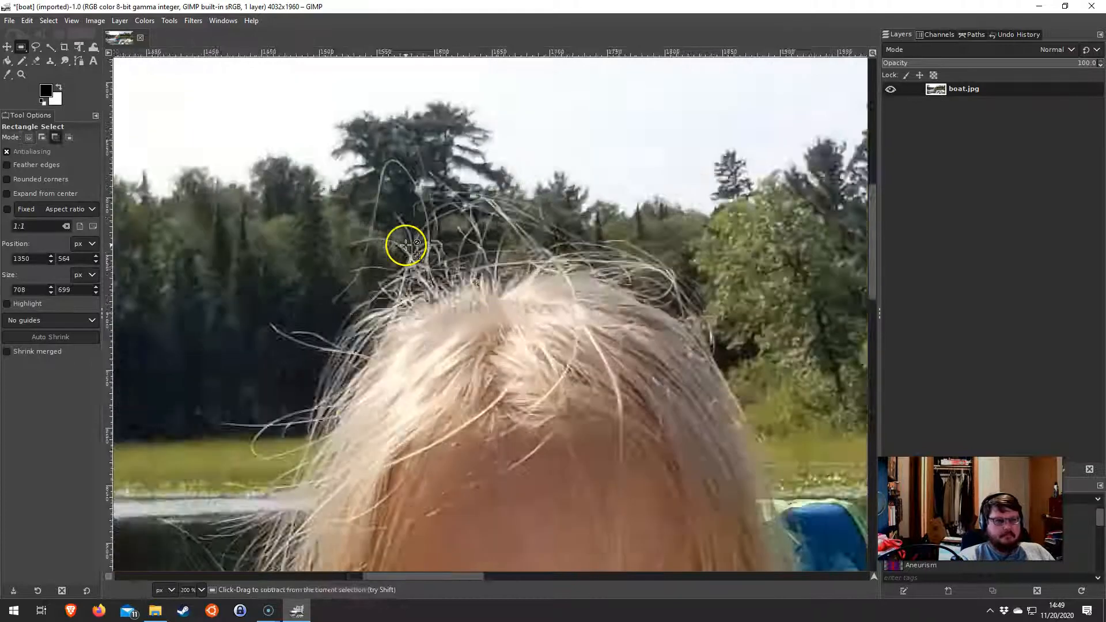
{"action": "scroll", "coordinate": [406, 245], "scroll_direction": "down", "scroll_amount": 1}
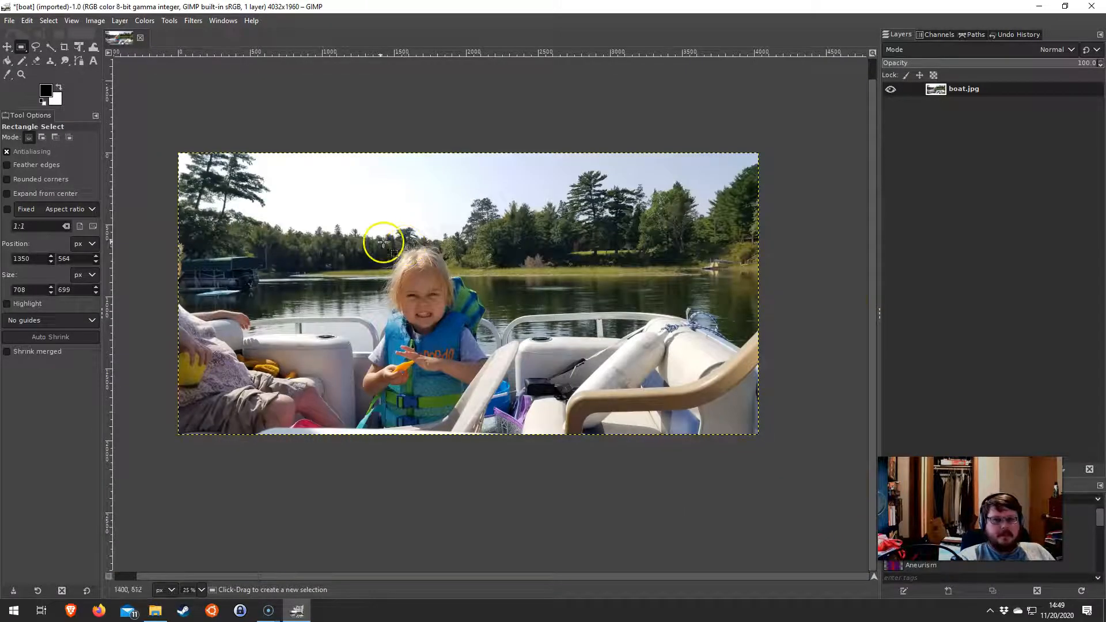
{"action": "scroll", "coordinate": [361, 220], "scroll_direction": "down", "scroll_amount": 1}
{"action": "scroll", "coordinate": [360, 220], "scroll_direction": "down", "scroll_amount": 5}
{"action": "scroll", "coordinate": [363, 209], "scroll_direction": "up", "scroll_amount": 6}
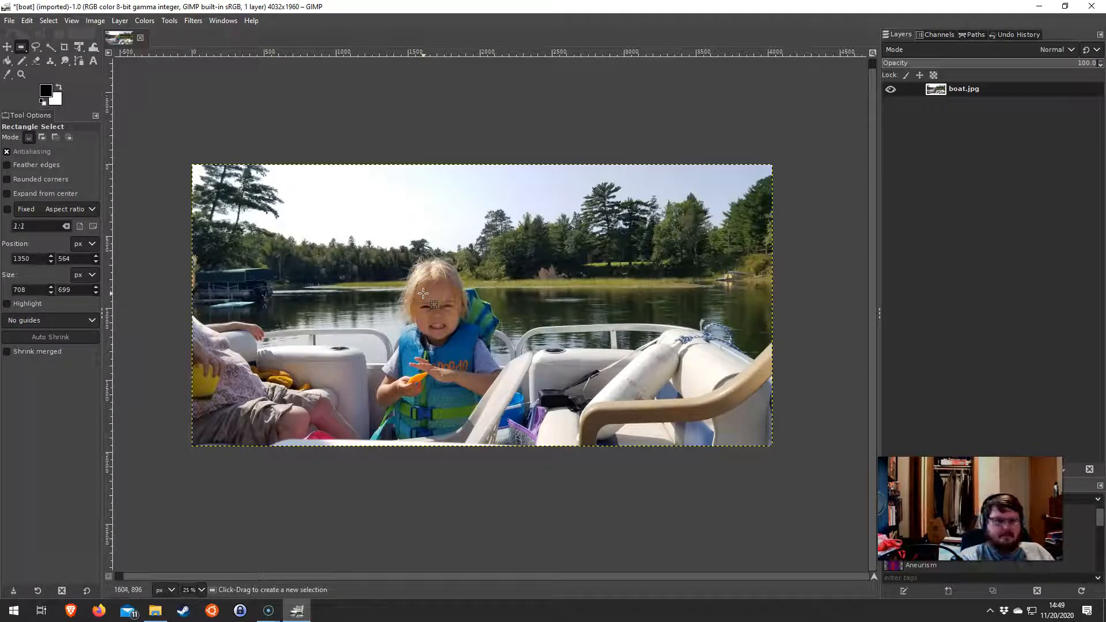
{"action": "scroll", "coordinate": [374, 283], "scroll_direction": "up", "scroll_amount": 1}
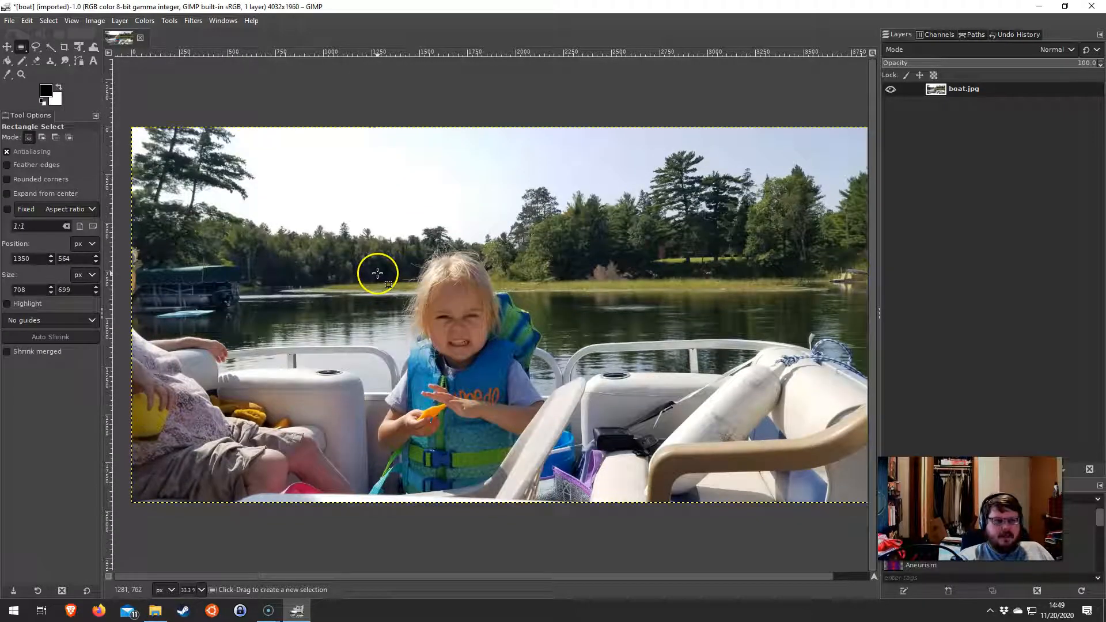
Examine the child's face and head repeatedly at different magnifications, ending with the whole photo at 25%.
{"action": "key", "text": "ctrl"}
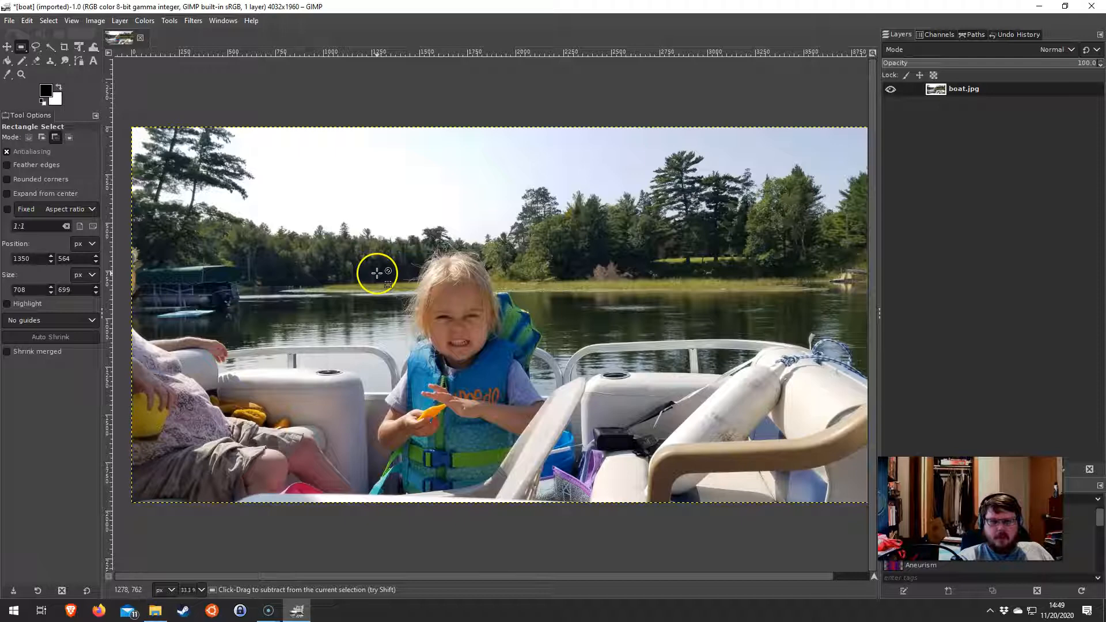
{"action": "scroll", "coordinate": [377, 272], "scroll_direction": "up", "scroll_amount": 3}
{"action": "scroll", "coordinate": [375, 271], "scroll_direction": "down", "scroll_amount": 1}
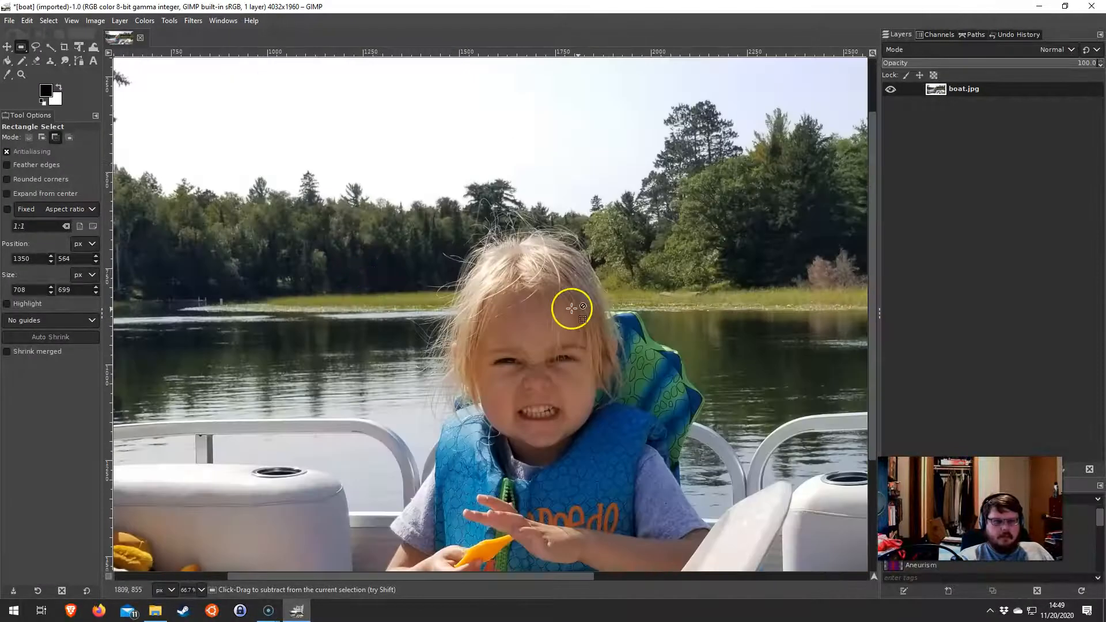
{"action": "scroll", "coordinate": [582, 309], "scroll_direction": "up", "scroll_amount": 4}
{"action": "scroll", "coordinate": [582, 309], "scroll_direction": "down", "scroll_amount": 6}
{"action": "scroll", "coordinate": [217, 427], "scroll_direction": "up", "scroll_amount": 2}
{"action": "scroll", "coordinate": [395, 407], "scroll_direction": "down", "scroll_amount": 1}
{"action": "scroll", "coordinate": [412, 424], "scroll_direction": "up", "scroll_amount": 5}
{"action": "scroll", "coordinate": [283, 339], "scroll_direction": "down", "scroll_amount": 7}
{"action": "scroll", "coordinate": [283, 340], "scroll_direction": "up", "scroll_amount": 7}
{"action": "scroll", "coordinate": [279, 355], "scroll_direction": "down", "scroll_amount": 7}
{"action": "scroll", "coordinate": [785, 353], "scroll_direction": "up", "scroll_amount": 7}
{"action": "scroll", "coordinate": [787, 357], "scroll_direction": "down", "scroll_amount": 7}
{"action": "scroll", "coordinate": [622, 500], "scroll_direction": "up", "scroll_amount": 3}
{"action": "scroll", "coordinate": [621, 500], "scroll_direction": "up", "scroll_amount": 4}
{"action": "scroll", "coordinate": [622, 482], "scroll_direction": "down", "scroll_amount": 6}
{"action": "scroll", "coordinate": [344, 370], "scroll_direction": "up", "scroll_amount": 7}
{"action": "scroll", "coordinate": [343, 381], "scroll_direction": "down", "scroll_amount": 7}
{"action": "left_click_drag", "start_coordinate": [357, 374], "coordinate": [459, 306]}
{"action": "mouse_move", "coordinate": [462, 262]}
{"action": "left_mouse_down"}
{"action": "mouse_move", "coordinate": [447, 263]}
{"action": "mouse_move", "coordinate": [473, 275]}
{"action": "left_mouse_up"}
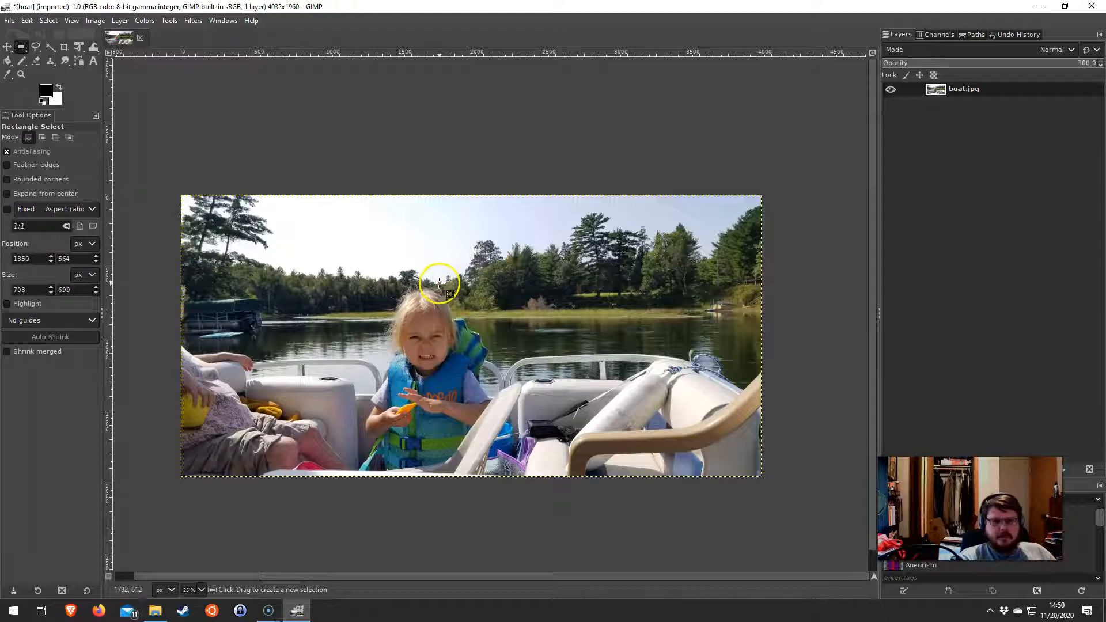
{"action": "left_click_drag", "start_coordinate": [970, 508], "coordinate": [1004, 398]}
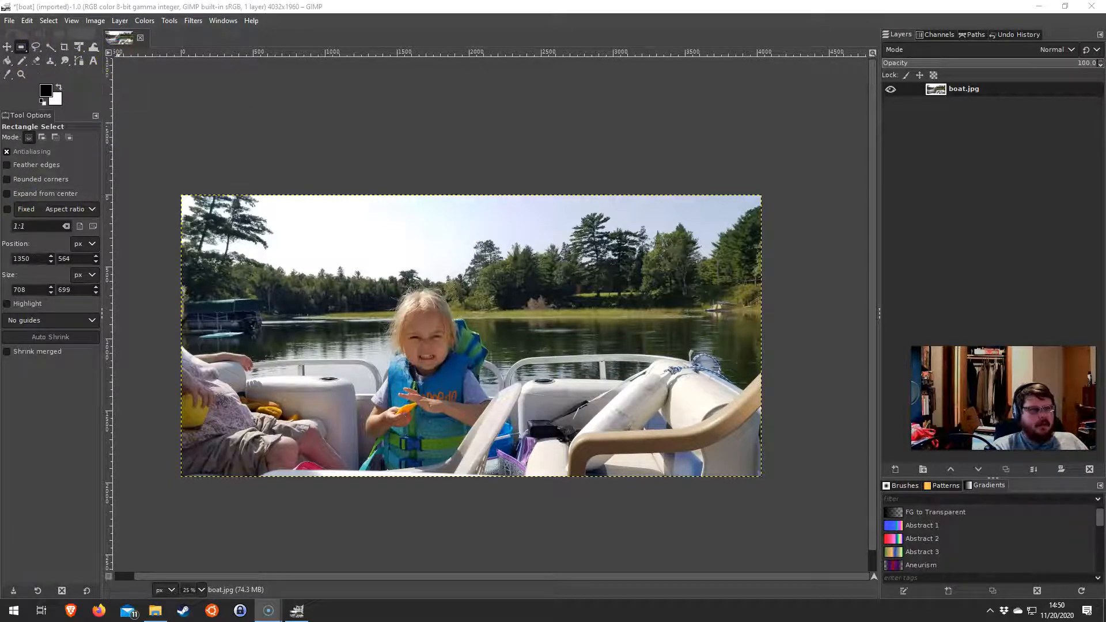
Reposition the boat.jpg layer several times across the canvas with the Move tool.
{"action": "left_click", "coordinate": [8, 48]}
{"action": "left_click_drag", "start_coordinate": [248, 249], "coordinate": [428, 335]}
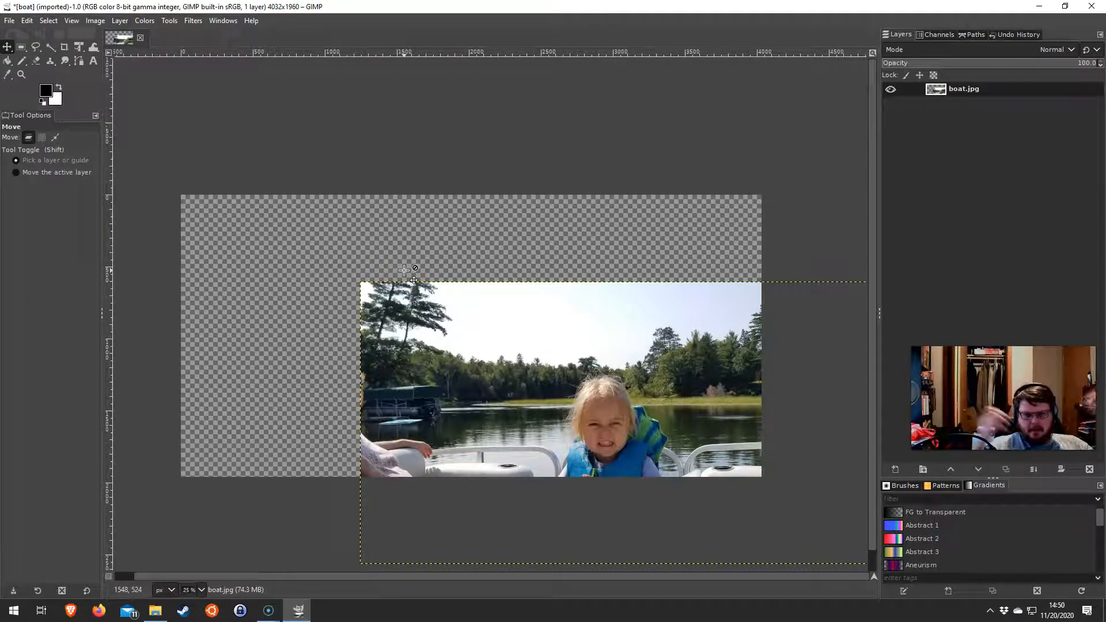
{"action": "left_click_drag", "start_coordinate": [599, 413], "coordinate": [390, 464]}
{"action": "left_click_drag", "start_coordinate": [400, 406], "coordinate": [676, 259]}
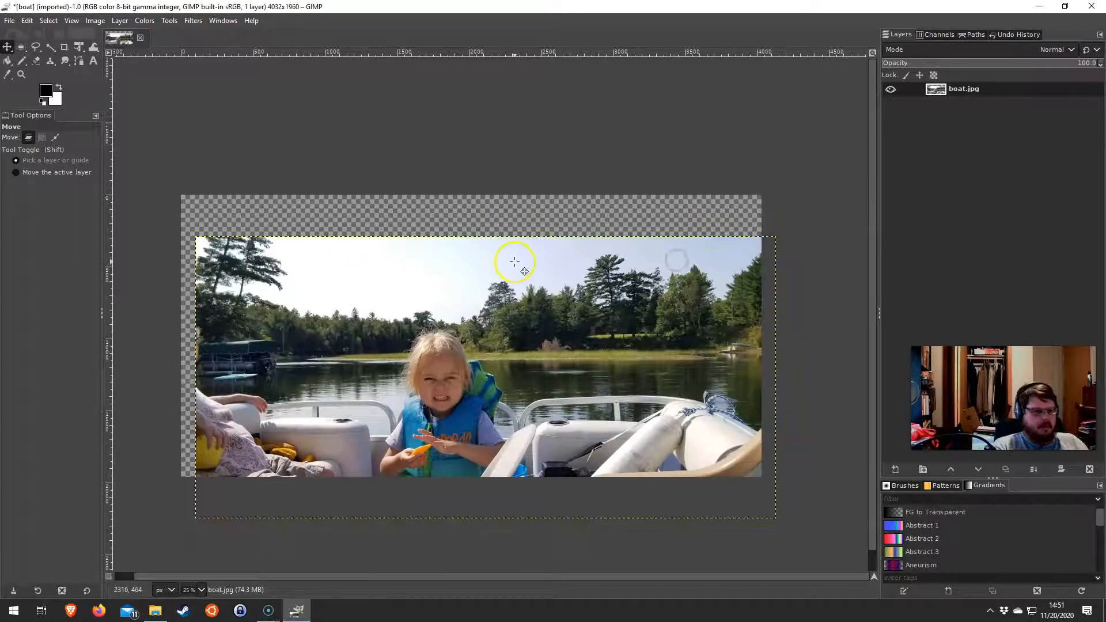
Undo all the moves of the boat.jpg layer.
{"action": "key", "text": "ctrl+z"}
{"action": "key", "text": "ctrl+z"}
{"action": "key", "text": "ctrl+z"}
{"action": "key", "text": "ctrl+z"}
{"action": "key", "text": "ctrl+z"}
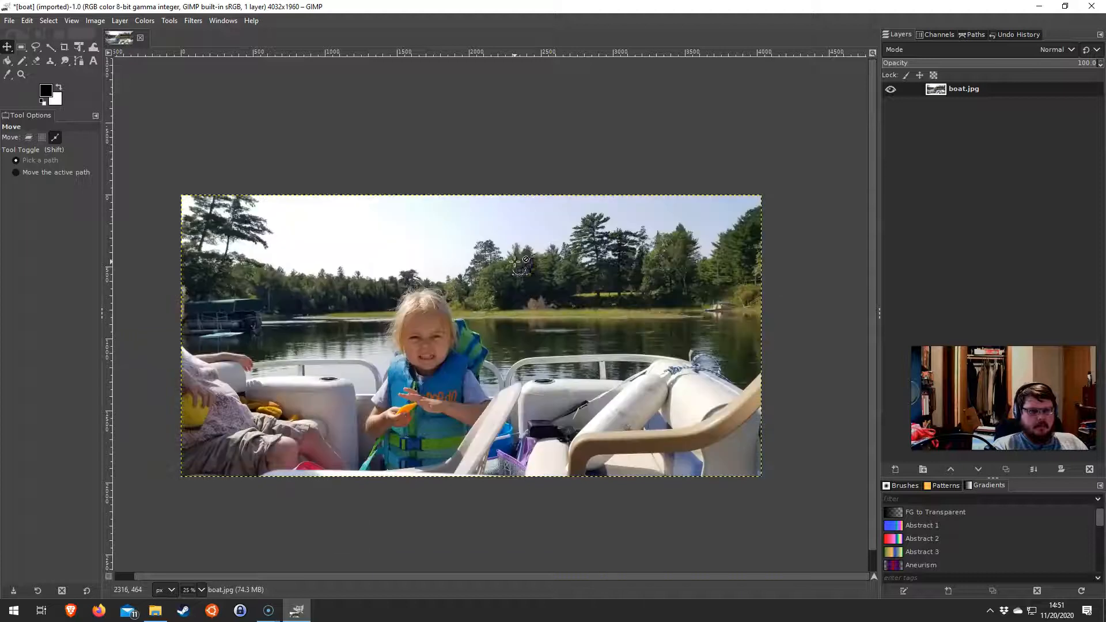
Select a rectangle about 704 by 704 px over the tall trees behind the boat and try to cut it out.
{"action": "left_click", "coordinate": [22, 47]}
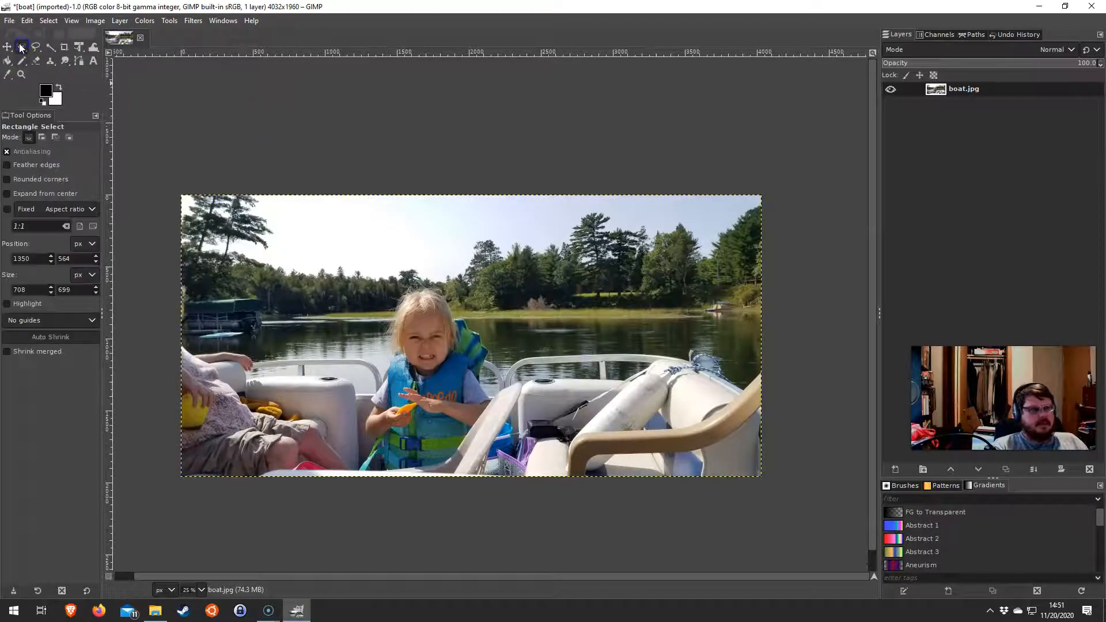
{"action": "left_click_drag", "start_coordinate": [544, 227], "coordinate": [644, 328]}
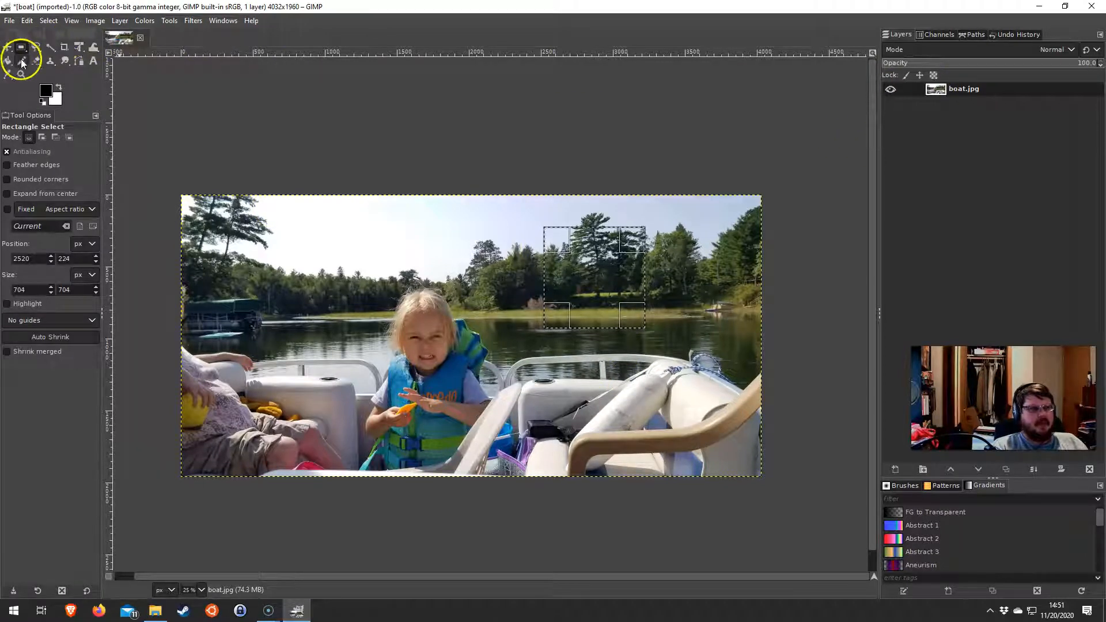
{"action": "left_click", "coordinate": [26, 21]}
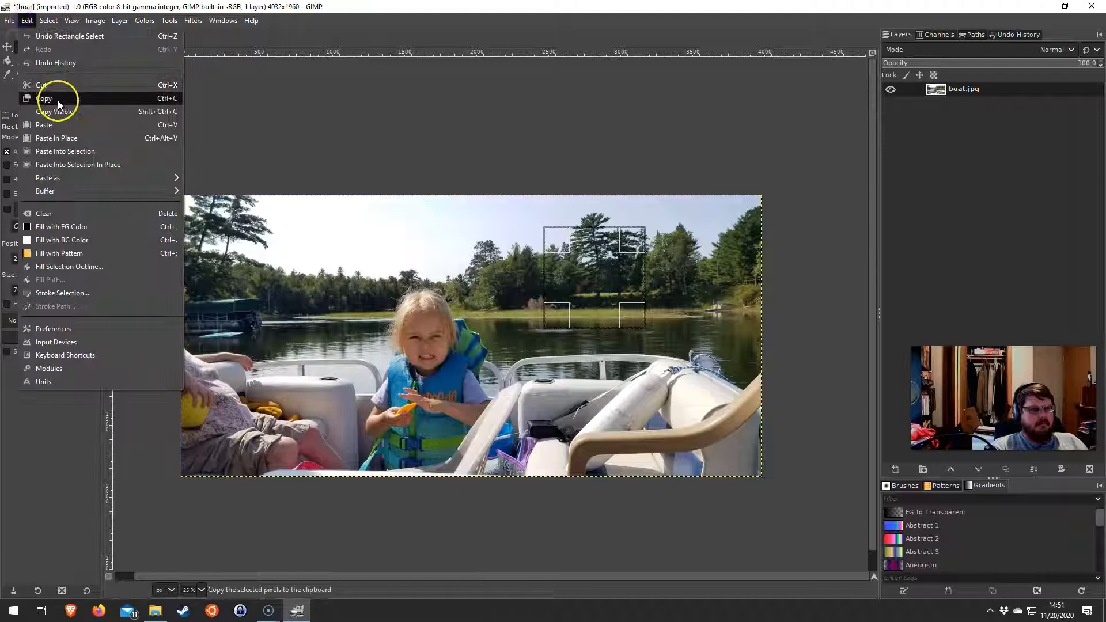
{"action": "left_click", "coordinate": [56, 85]}
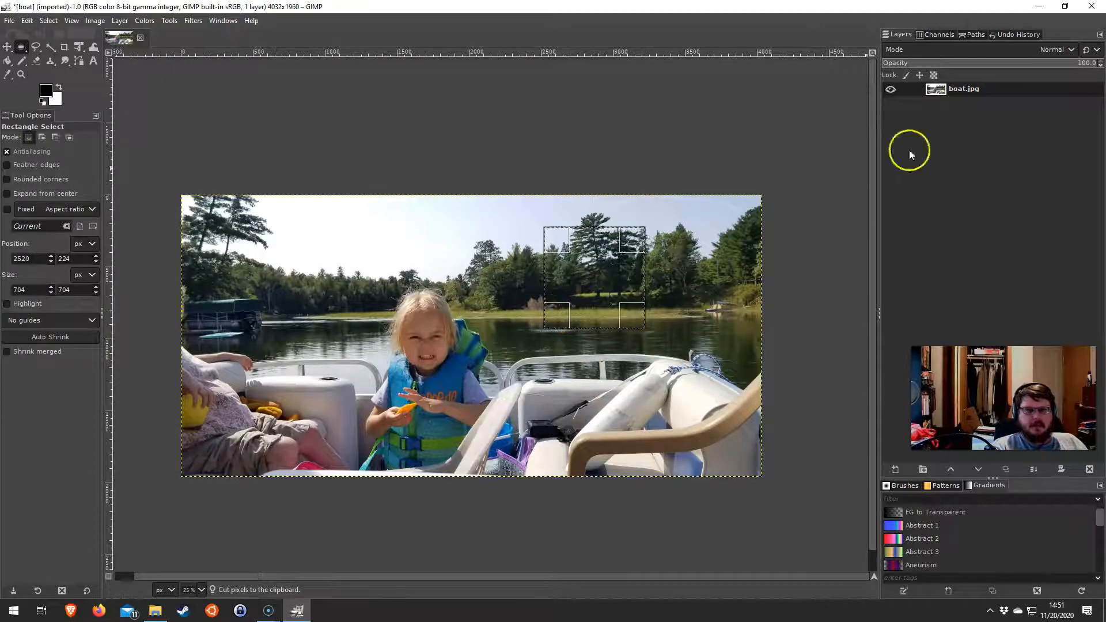
Add an alpha channel to the boat.jpg layer, test cutting the selected tree area, and undo the cut.
{"action": "right_click", "coordinate": [963, 90]}
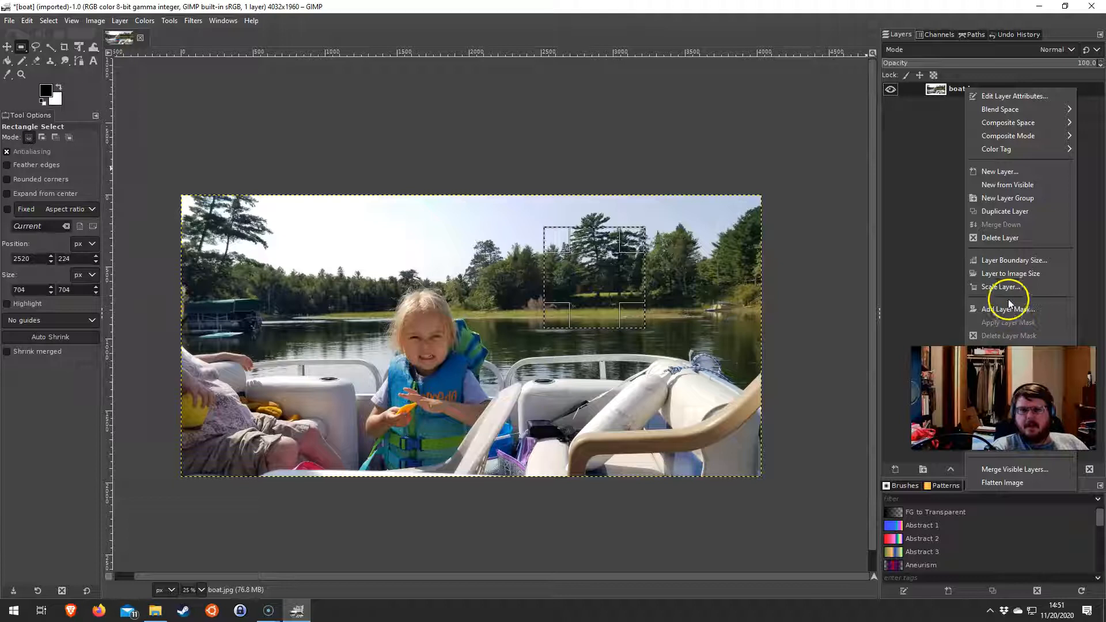
{"action": "left_click", "coordinate": [1020, 421]}
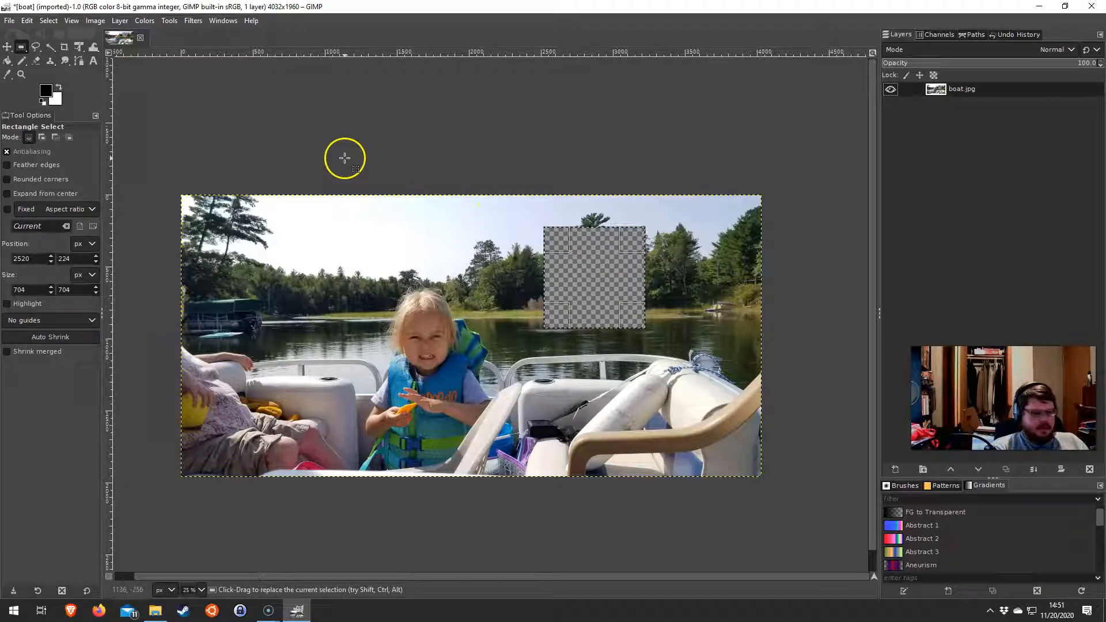
{"action": "key", "text": "ctrl+z"}
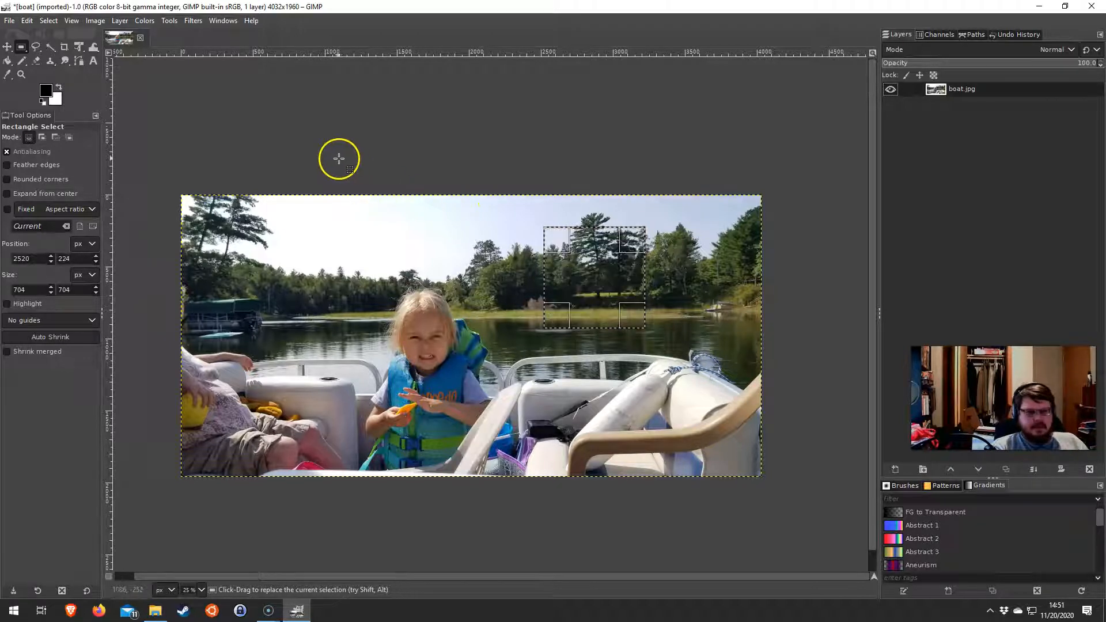
Draw a freehand selection over the sky and treetops above the child's head, test deleting its contents, and undo the deletion.
{"action": "left_click", "coordinate": [36, 48]}
{"action": "mouse_move", "coordinate": [377, 296]}
{"action": "left_mouse_down"}
{"action": "mouse_move", "coordinate": [392, 250]}
{"action": "mouse_move", "coordinate": [470, 284]}
{"action": "left_mouse_up"}
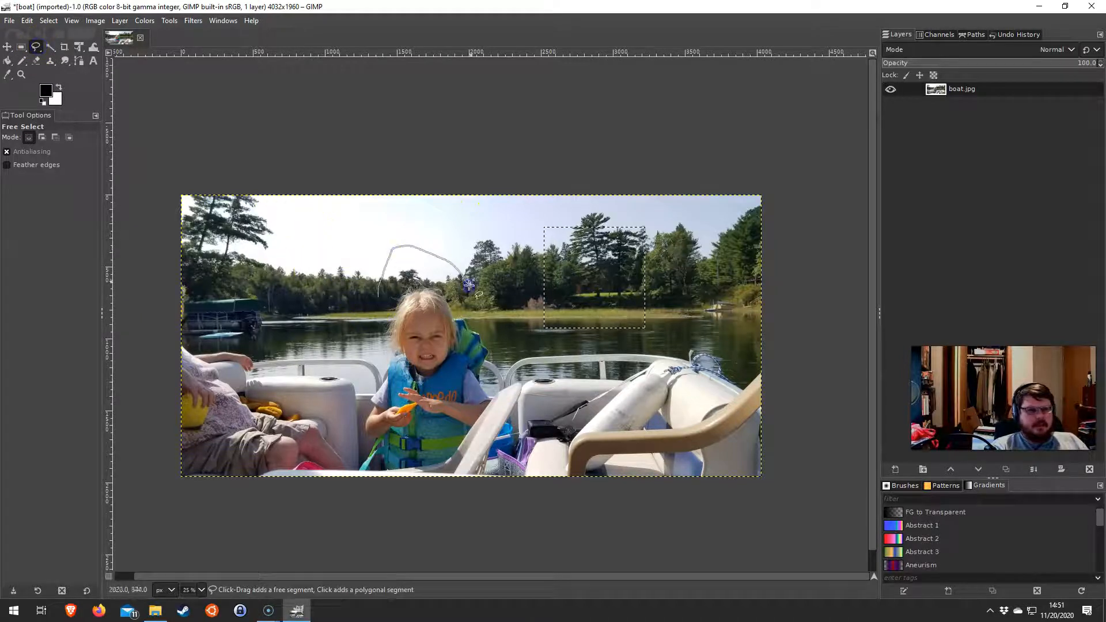
{"action": "mouse_move", "coordinate": [456, 225]}
{"action": "left_mouse_down"}
{"action": "mouse_move", "coordinate": [381, 202]}
{"action": "mouse_move", "coordinate": [332, 254]}
{"action": "mouse_move", "coordinate": [378, 296]}
{"action": "left_mouse_up"}
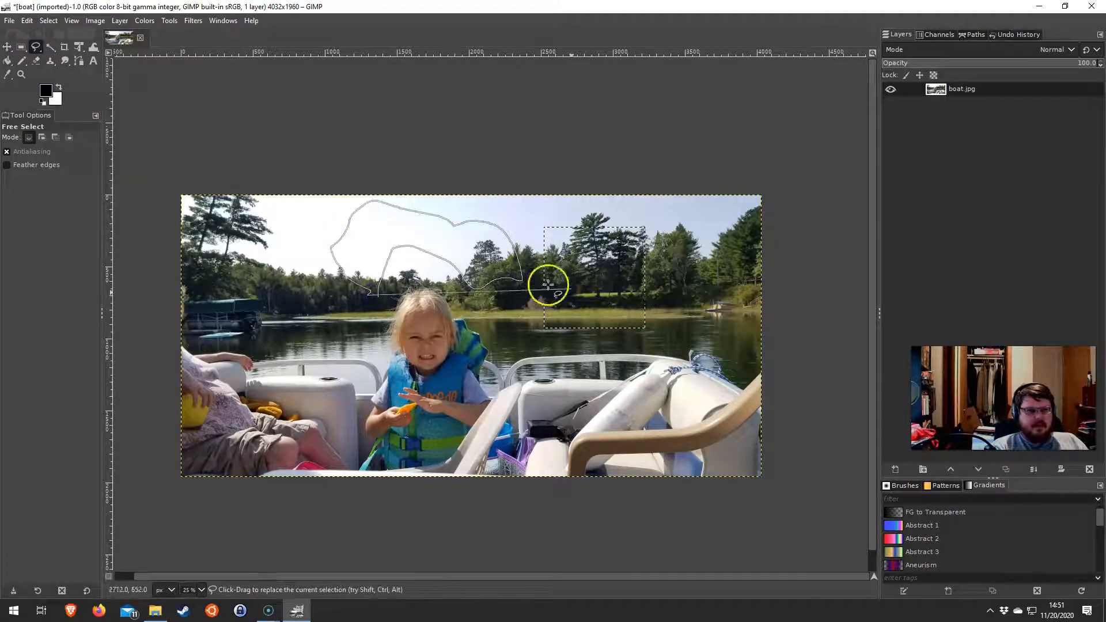
{"action": "key", "text": "Return"}
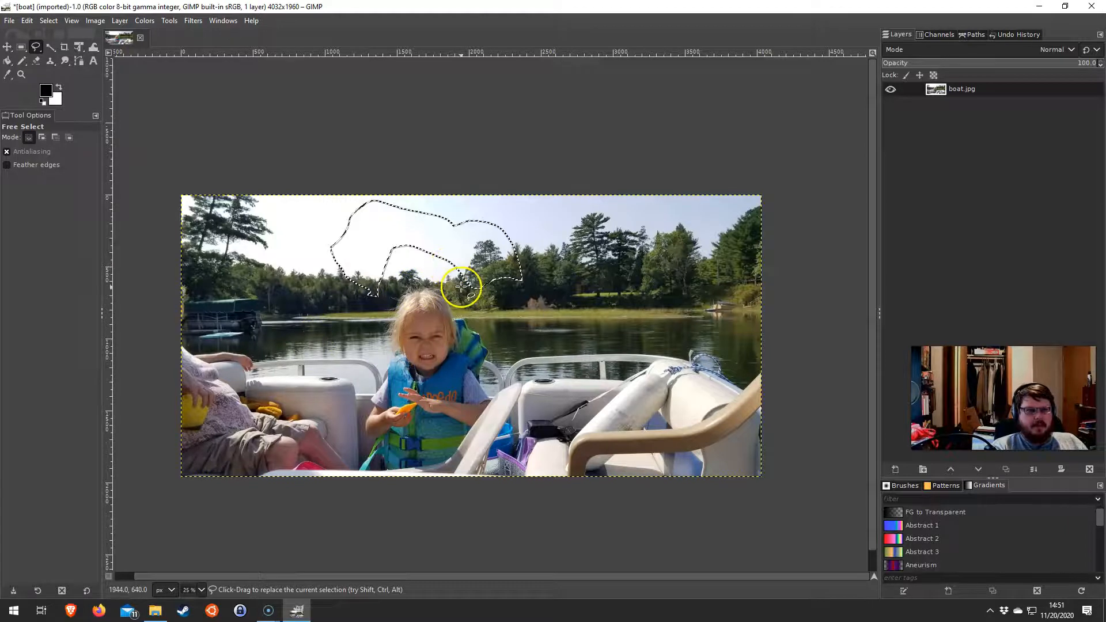
{"action": "key", "text": "Delete"}
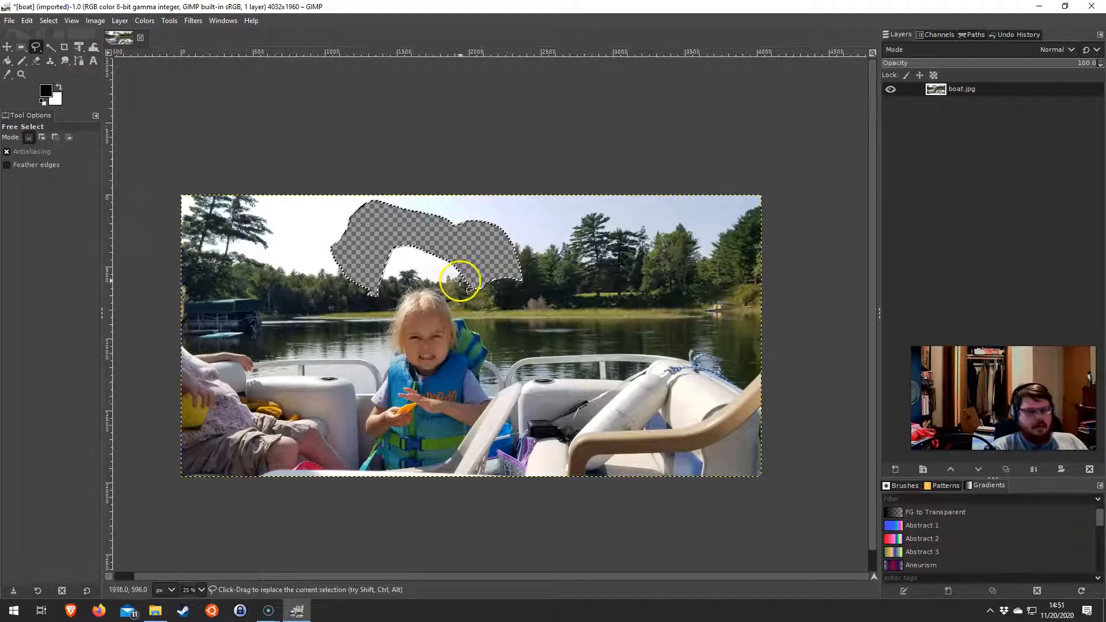
{"action": "key", "text": "ctrl+z"}
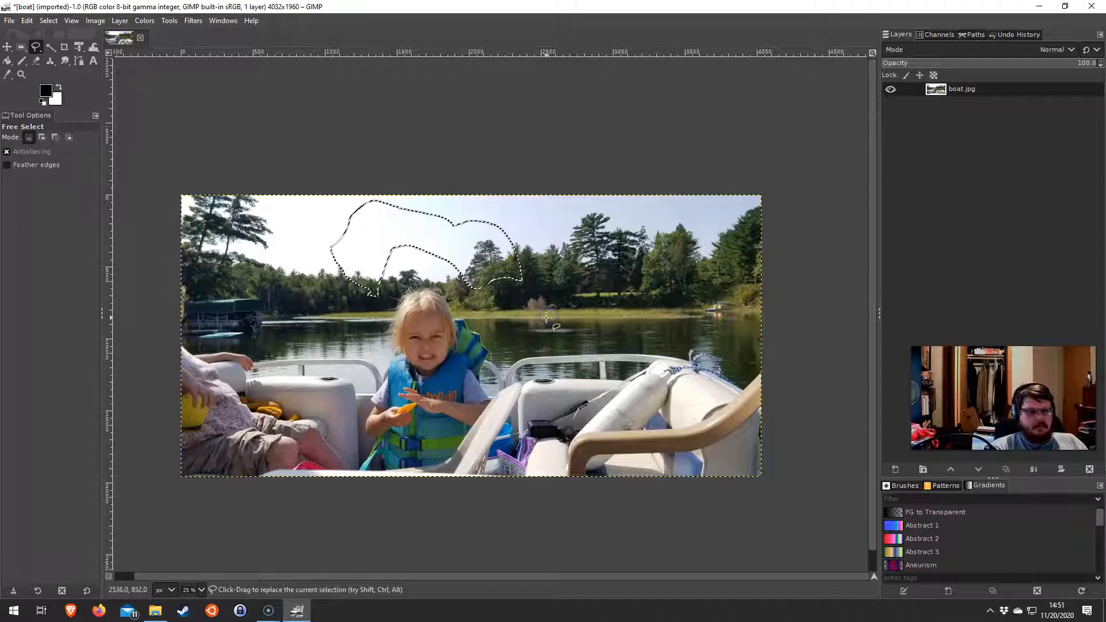
Replace the selection with a freehand outline around the child's head and shoulders, and copy and paste that area.
{"action": "left_click", "coordinate": [511, 331]}
{"action": "left_click_drag", "start_coordinate": [443, 273], "coordinate": [414, 270]}
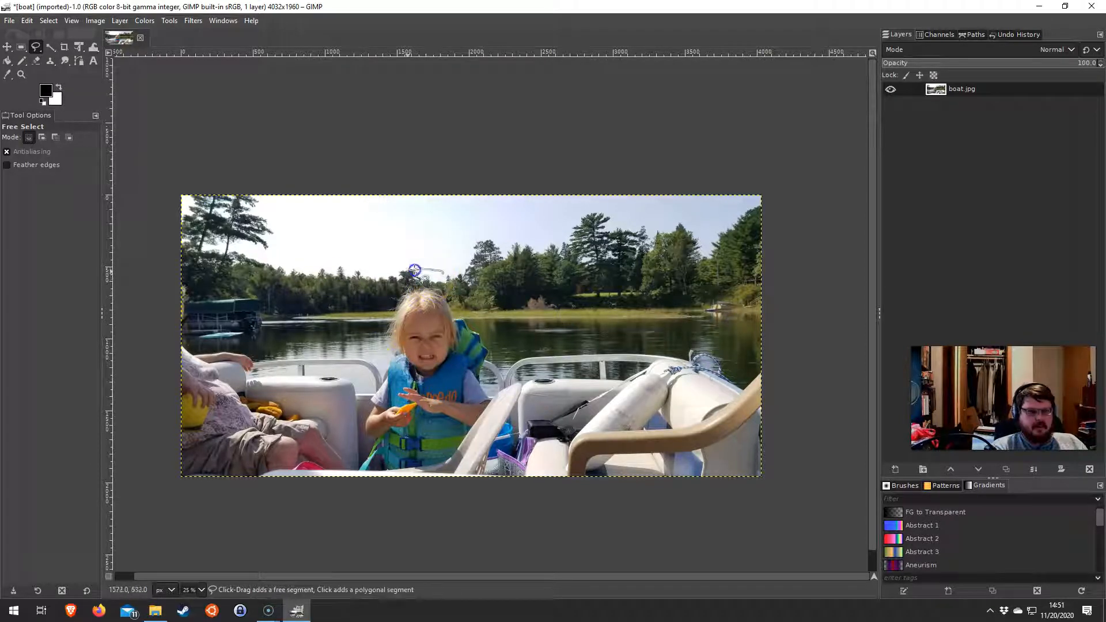
{"action": "left_click_drag", "start_coordinate": [481, 348], "coordinate": [440, 272]}
{"action": "key", "text": "Return"}
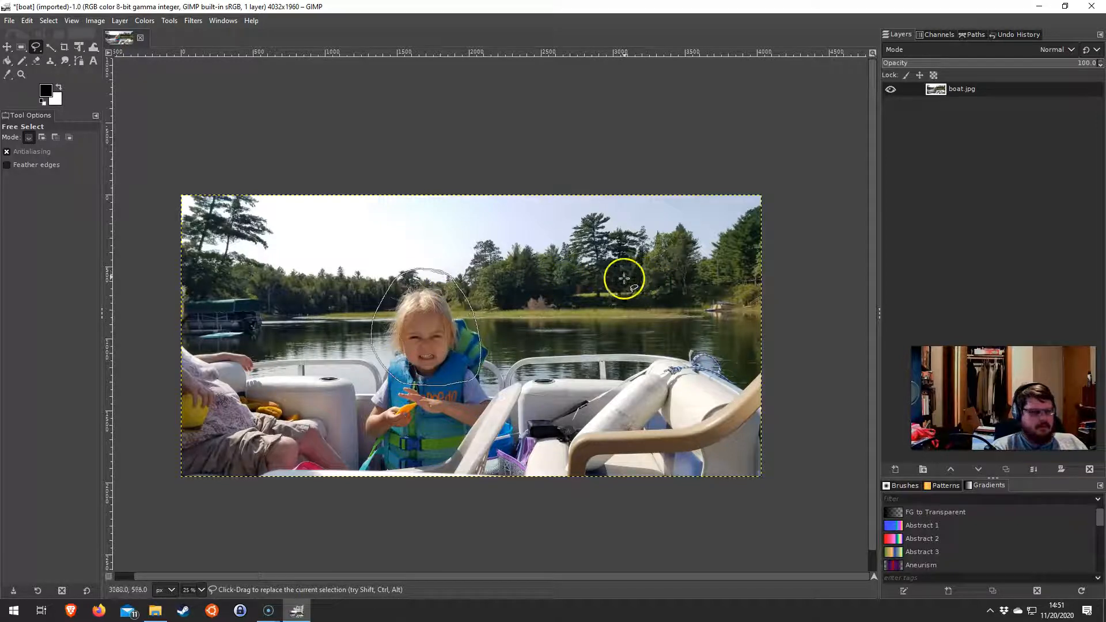
{"action": "key", "text": "ctrl+c"}
{"action": "key", "text": "ctrl+v"}
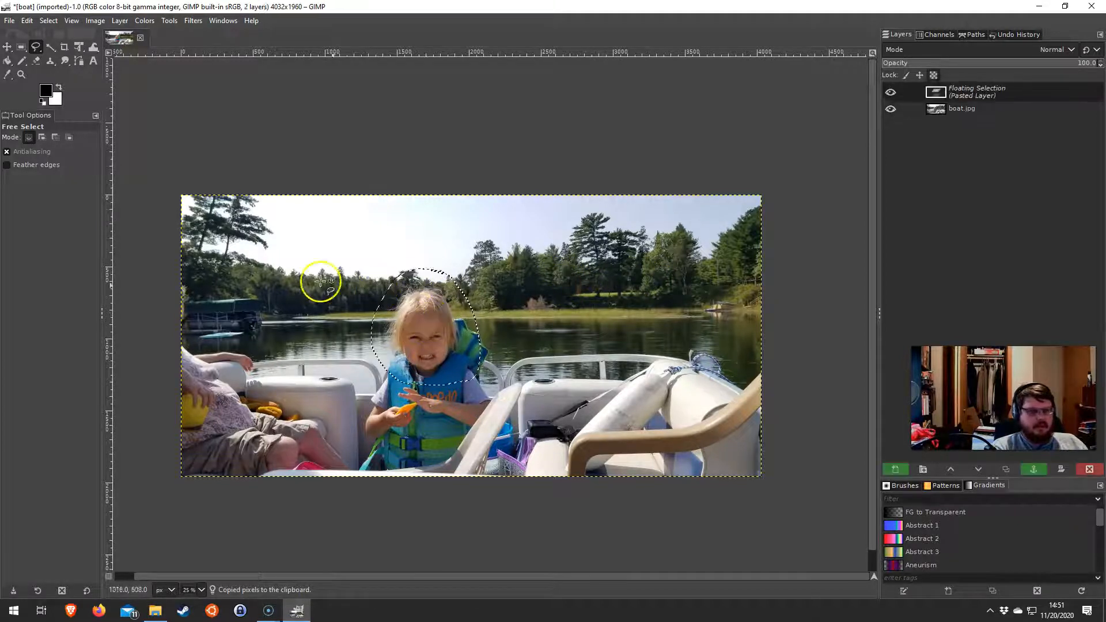
Turn the floating pasted head into its own layer and move it over the water in front of the tall trees behind the boat.
{"action": "left_click", "coordinate": [7, 47]}
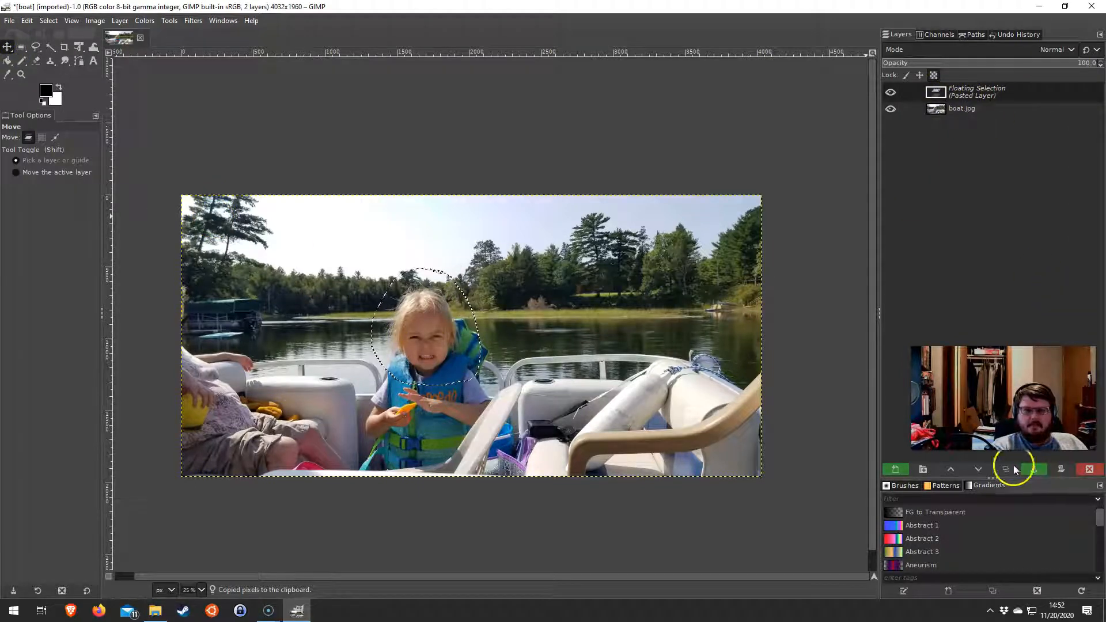
{"action": "left_click", "coordinate": [895, 469]}
{"action": "left_click_drag", "start_coordinate": [385, 332], "coordinate": [577, 319]}
Paste a second copy of the head, make it a new layer, and move it over the trees near the dock.
{"action": "key", "text": "ctrl+v"}
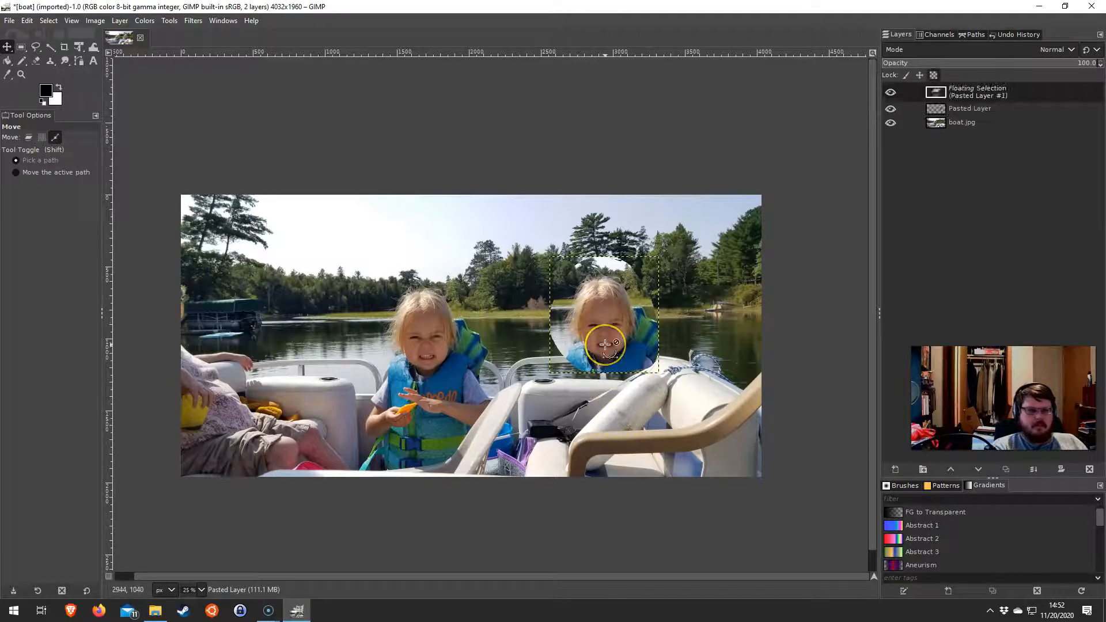
{"action": "left_click", "coordinate": [897, 468]}
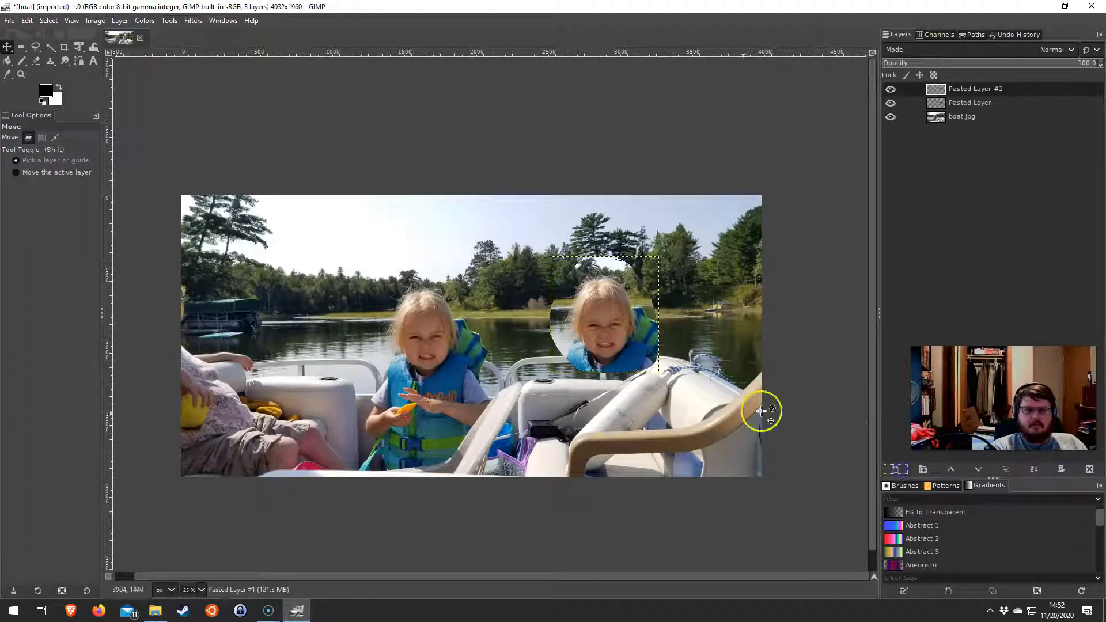
{"action": "left_click_drag", "start_coordinate": [600, 328], "coordinate": [488, 294]}
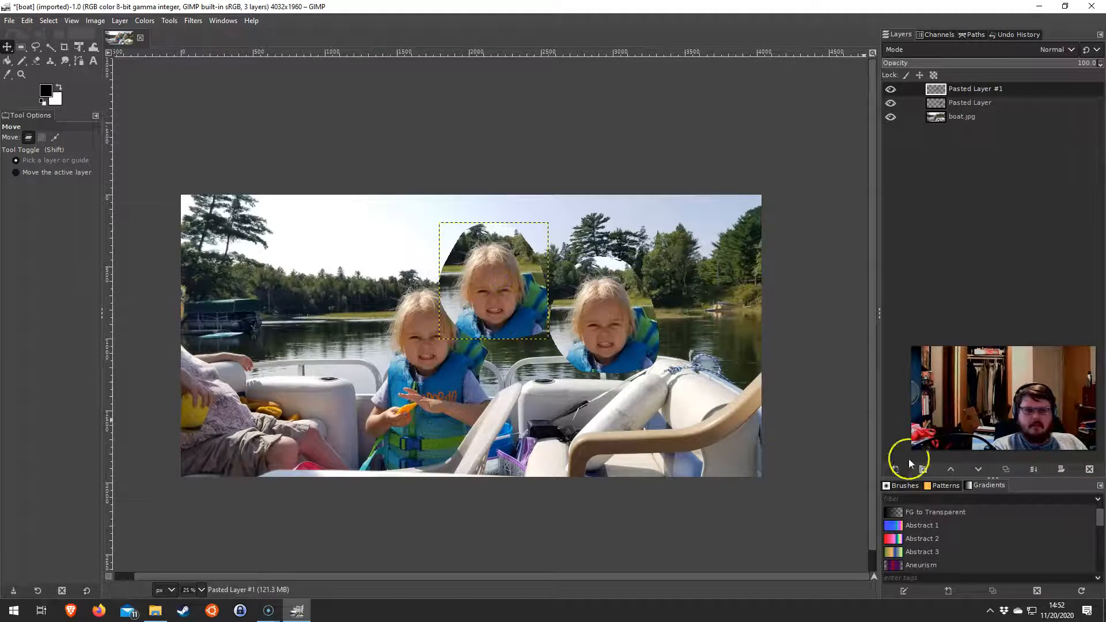
{"action": "key", "text": "Escape"}
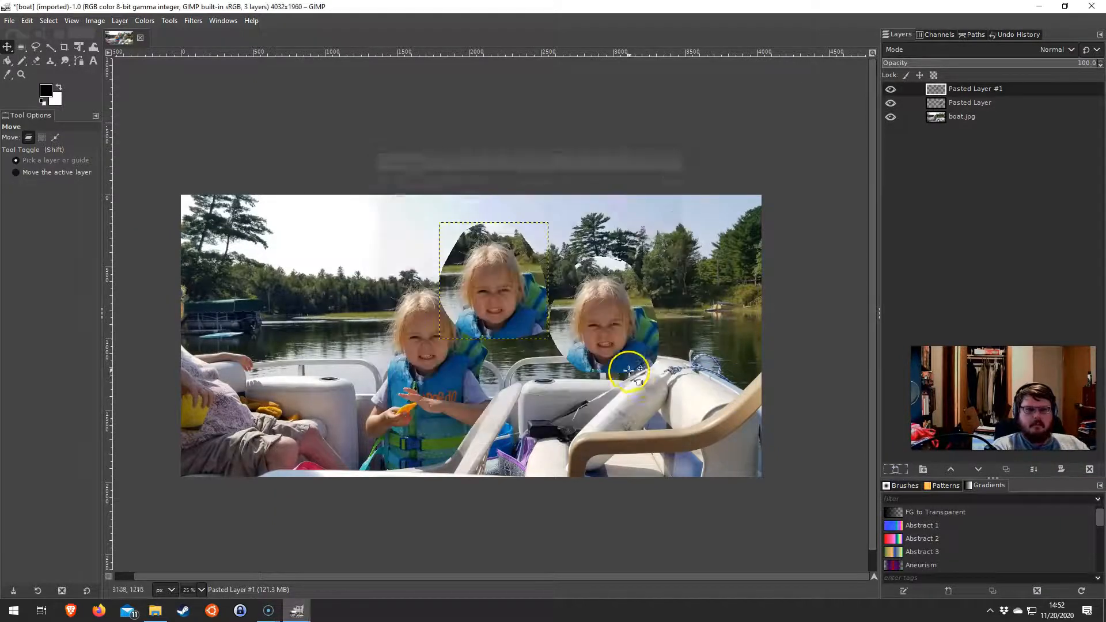
{"action": "left_click_drag", "start_coordinate": [489, 279], "coordinate": [306, 270]}
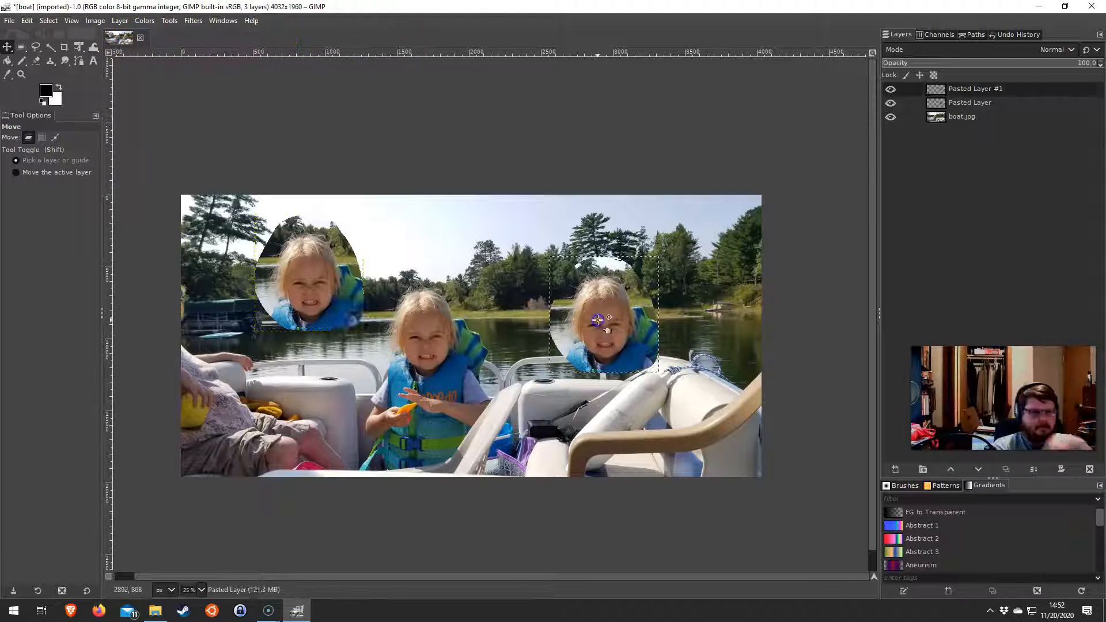
Select each pasted layer in turn and toggle the visibility of all three layers off and on to compare them.
{"action": "left_click", "coordinate": [1008, 103]}
{"action": "left_click", "coordinate": [1001, 85]}
{"action": "left_click", "coordinate": [891, 89]}
{"action": "left_click", "coordinate": [892, 89]}
{"action": "left_click", "coordinate": [890, 102]}
{"action": "left_click", "coordinate": [889, 102]}
{"action": "left_click", "coordinate": [890, 116]}
{"action": "left_click", "coordinate": [890, 116]}
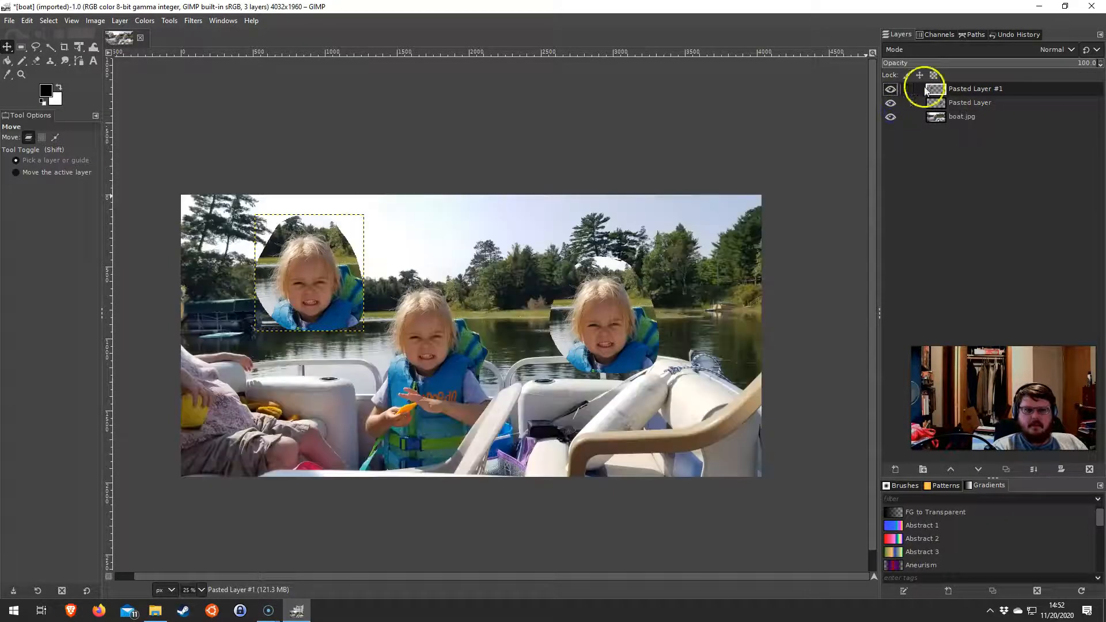
Delete both pasted head layers, leaving only the boat.jpg layer.
{"action": "left_click", "coordinate": [1008, 101]}
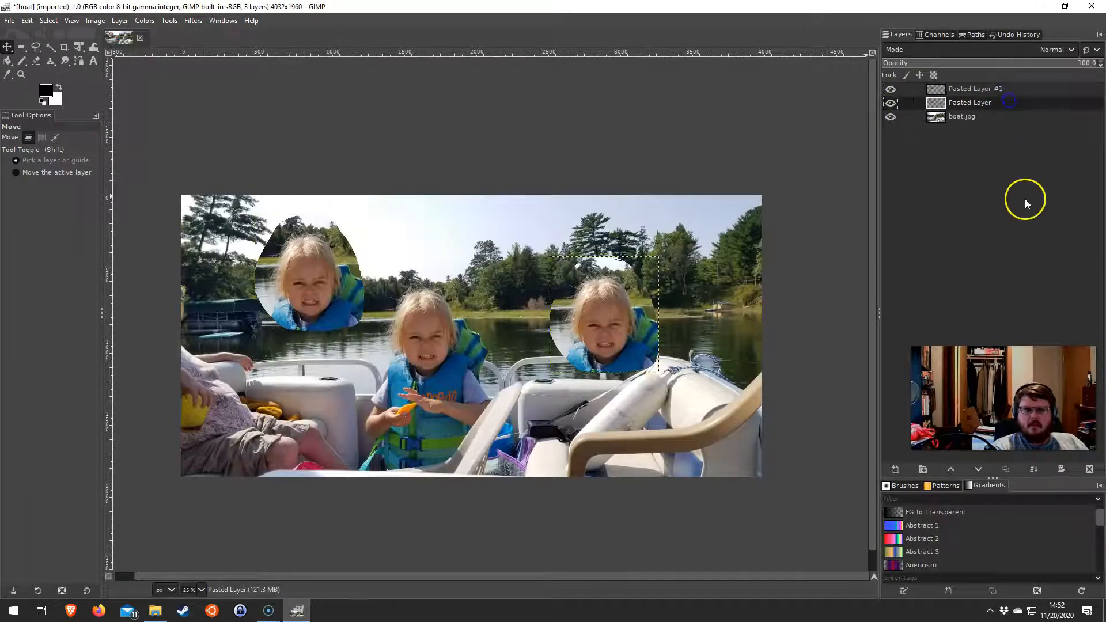
{"action": "left_click", "coordinate": [1088, 470]}
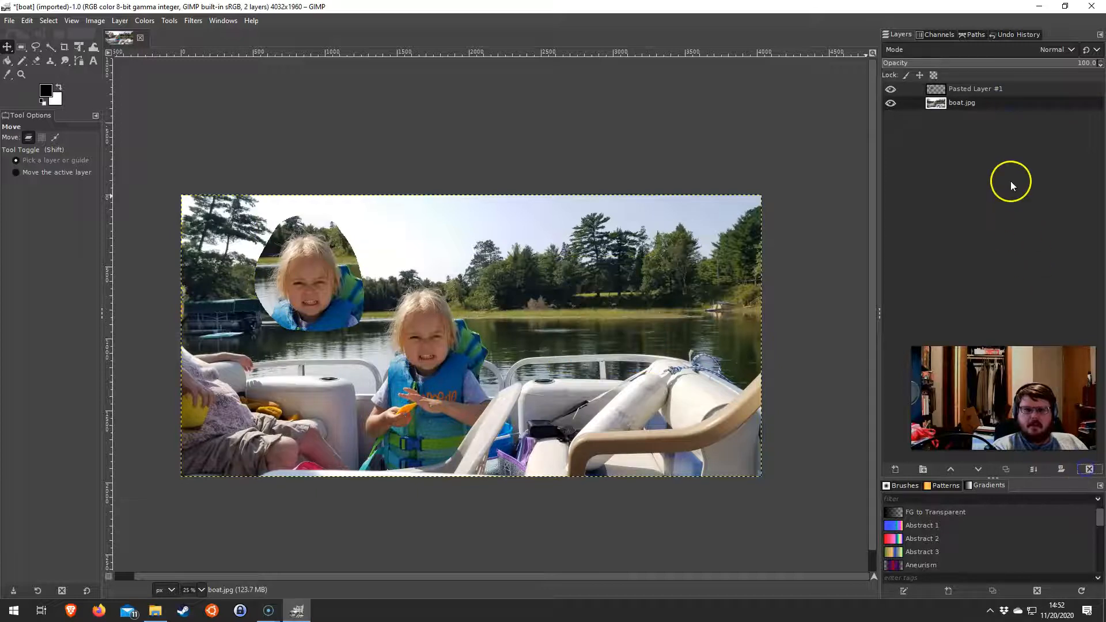
{"action": "left_click", "coordinate": [1089, 470]}
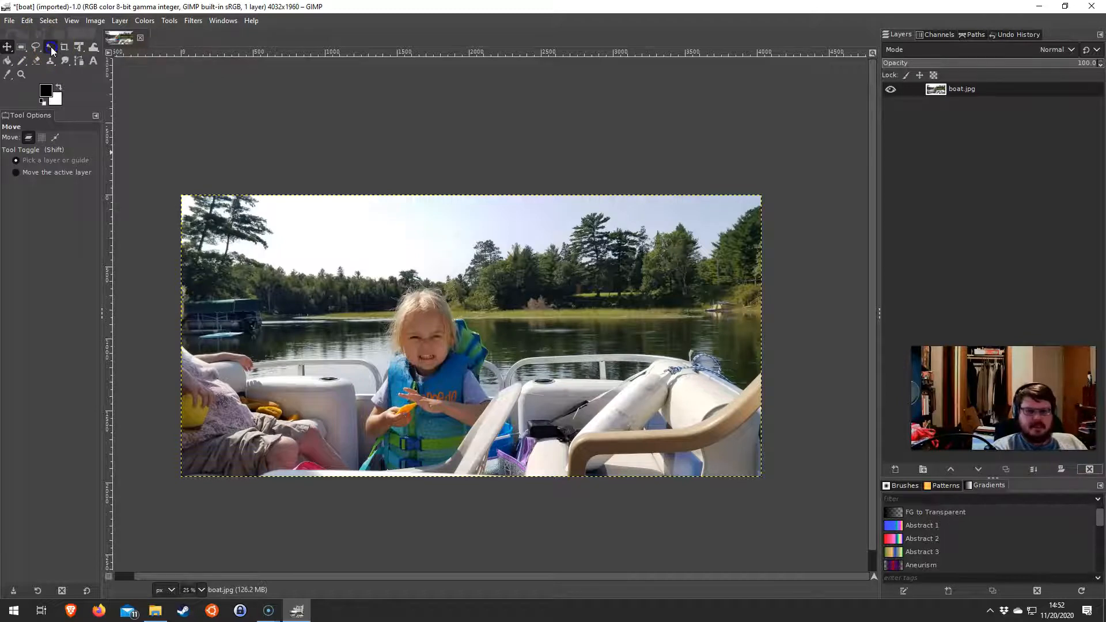
Select the bright white area of sky above the child with the Fuzzy Select tool.
{"action": "left_click", "coordinate": [51, 47]}
{"action": "left_click", "coordinate": [370, 227]}
{"action": "mouse_move", "coordinate": [284, 353]}
{"action": "left_mouse_down"}
{"action": "mouse_move", "coordinate": [281, 367]}
{"action": "mouse_move", "coordinate": [265, 355]}
{"action": "left_mouse_up"}
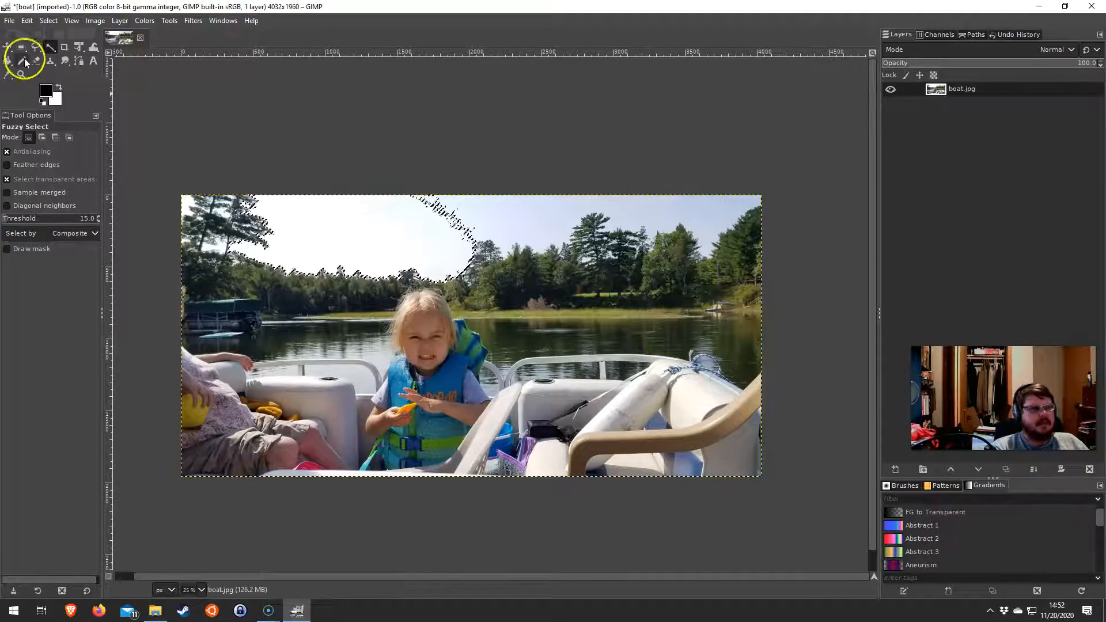
Clear the fuzzy selection and use Select by Color to pick everything matching the pale sky across the photo.
{"action": "left_click", "coordinate": [51, 47]}
{"action": "left_click", "coordinate": [91, 60]}
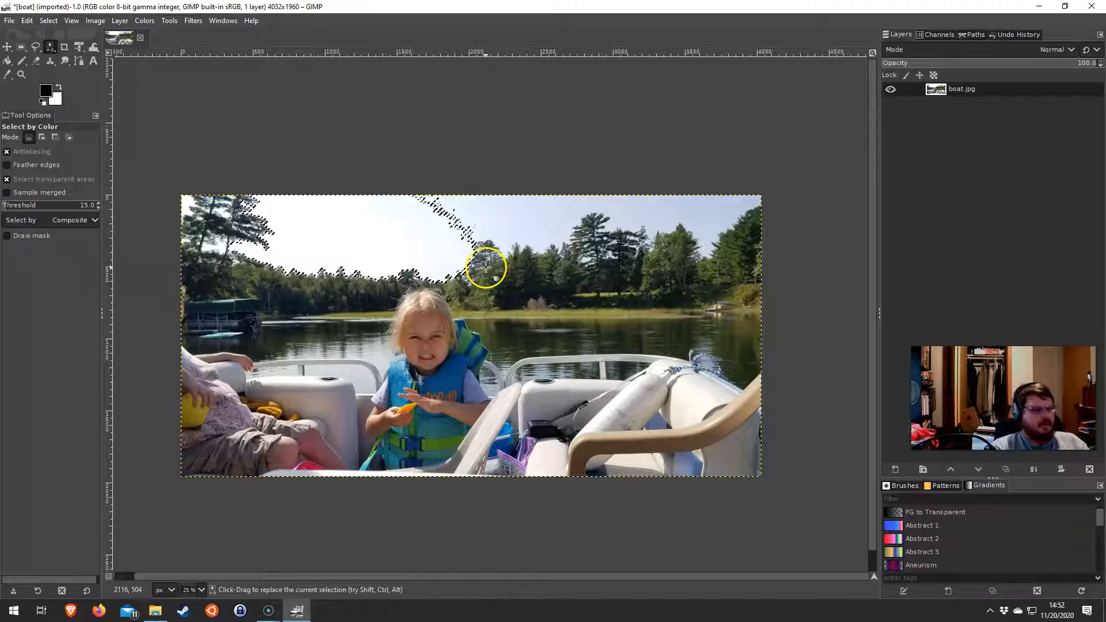
{"action": "key", "text": "ctrl"}
{"action": "left_click", "coordinate": [528, 226]}
{"action": "key", "text": "ctrl+shift+a"}
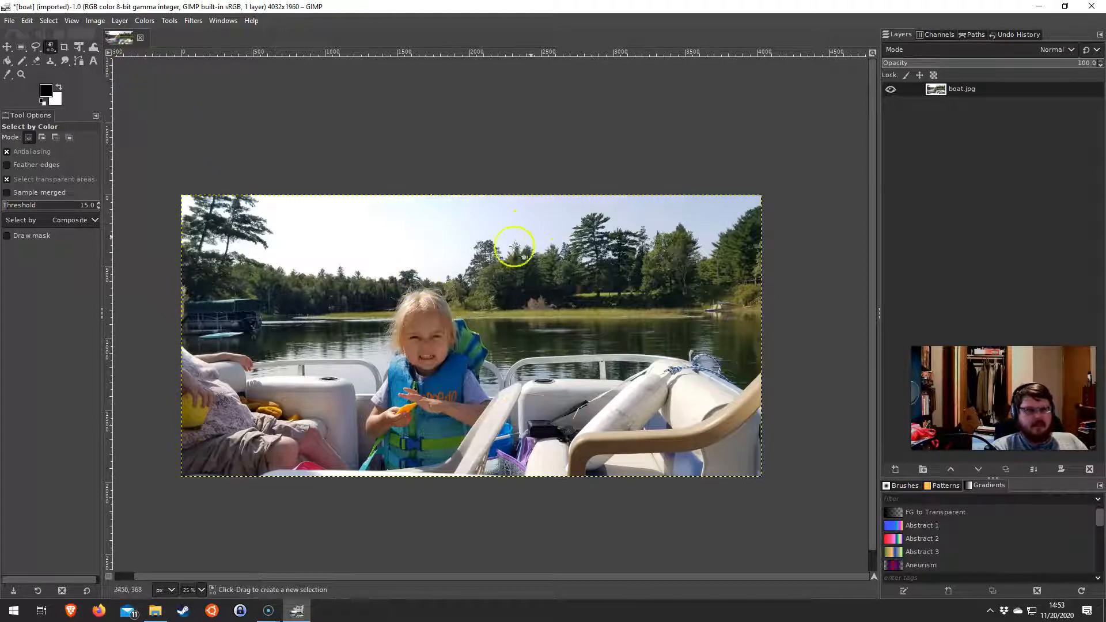
{"action": "left_click", "coordinate": [545, 200]}
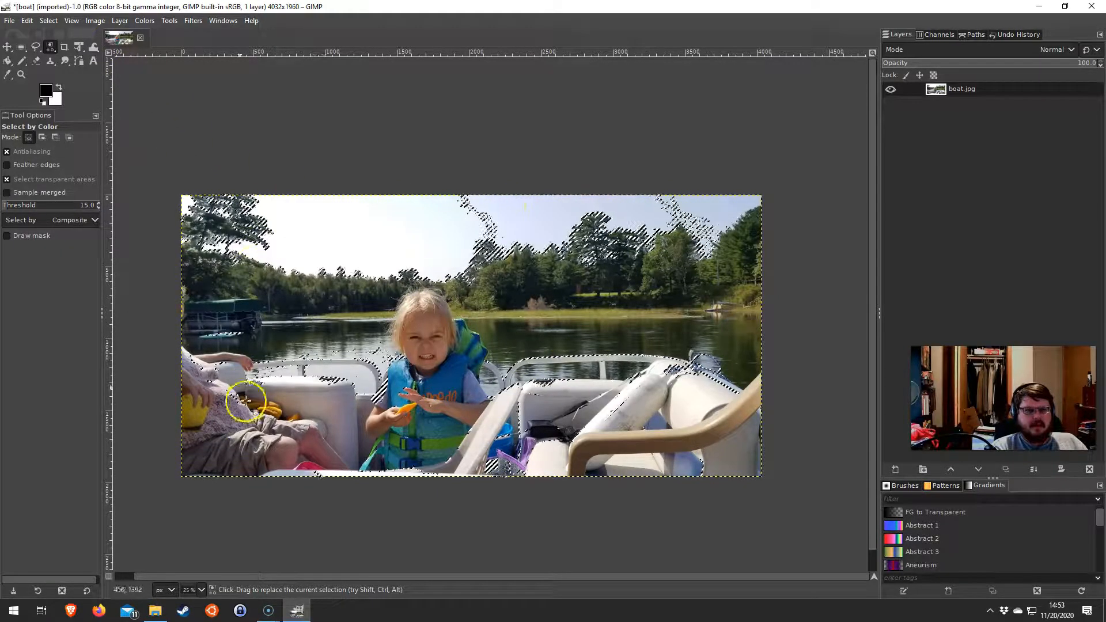
Clear the color-based selection and delete the extra layer above boat.jpg.
{"action": "key", "text": "ctrl+shift+d"}
{"action": "key", "text": "ctrl+shift+a"}
{"action": "left_click", "coordinate": [990, 91]}
{"action": "left_click", "coordinate": [1089, 469]}
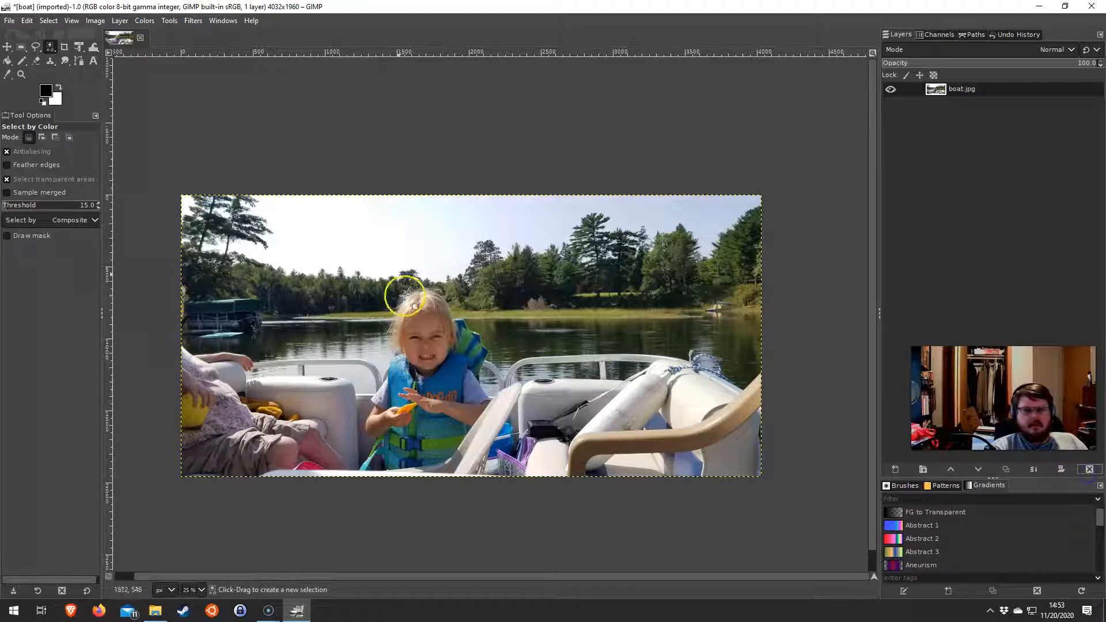
{"action": "left_click", "coordinate": [47, 51]}
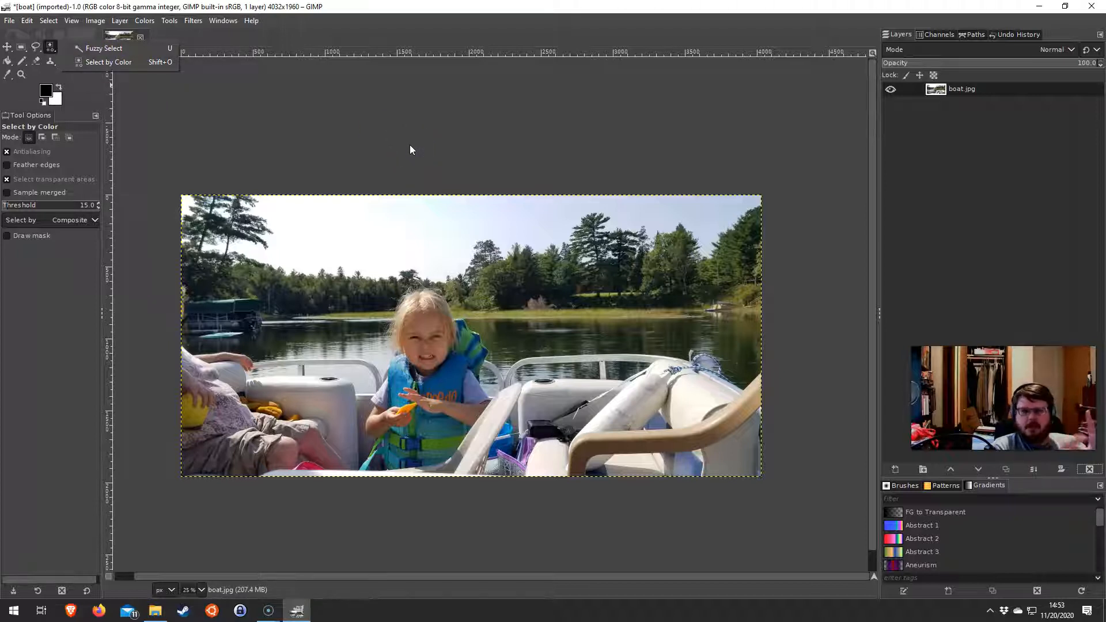
{"action": "left_click", "coordinate": [392, 81]}
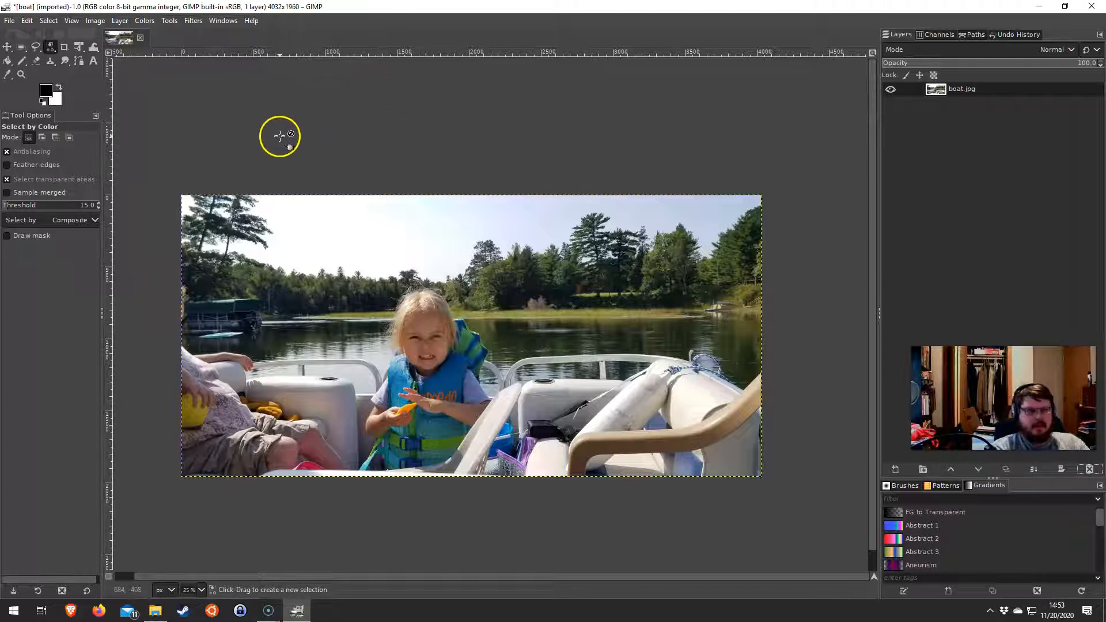
Crop the photo to a full-height area of 1608 by 1960 px around the child, starting at horizontal position 920 px.
{"action": "left_click", "coordinate": [63, 46]}
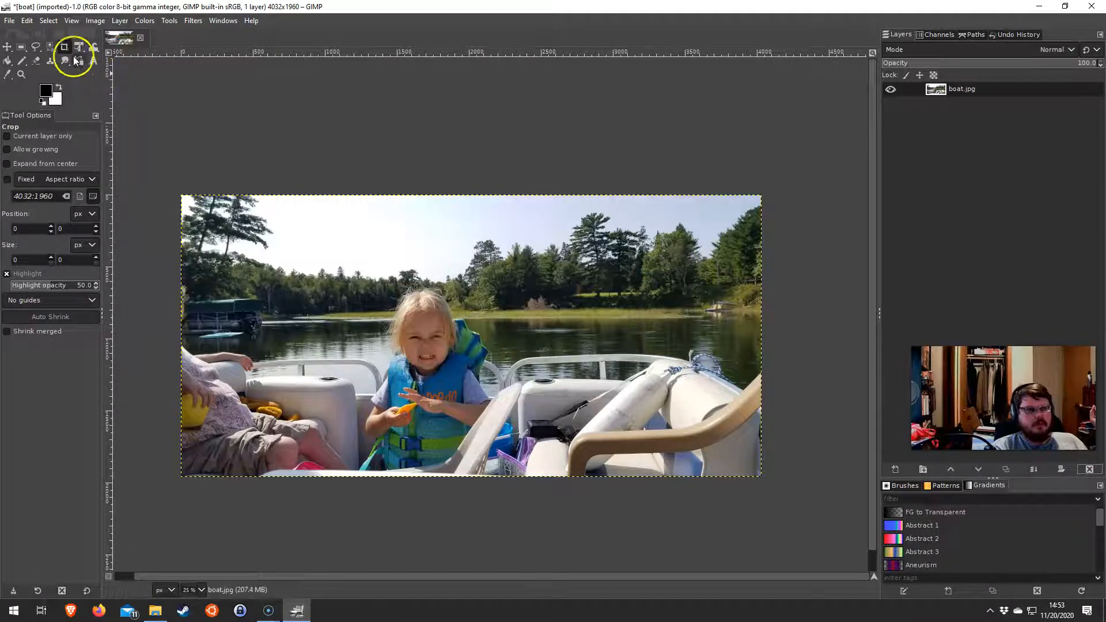
{"action": "left_click_drag", "start_coordinate": [314, 167], "coordinate": [618, 507]}
{"action": "left_click_drag", "start_coordinate": [585, 501], "coordinate": [545, 498]}
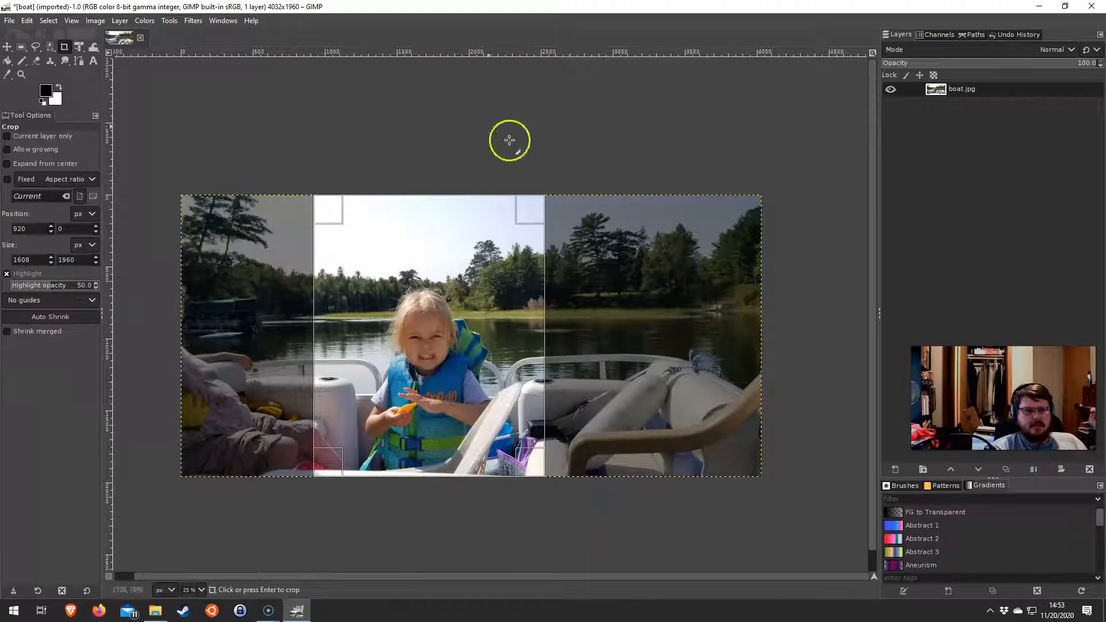
{"action": "left_click", "coordinate": [378, 316]}
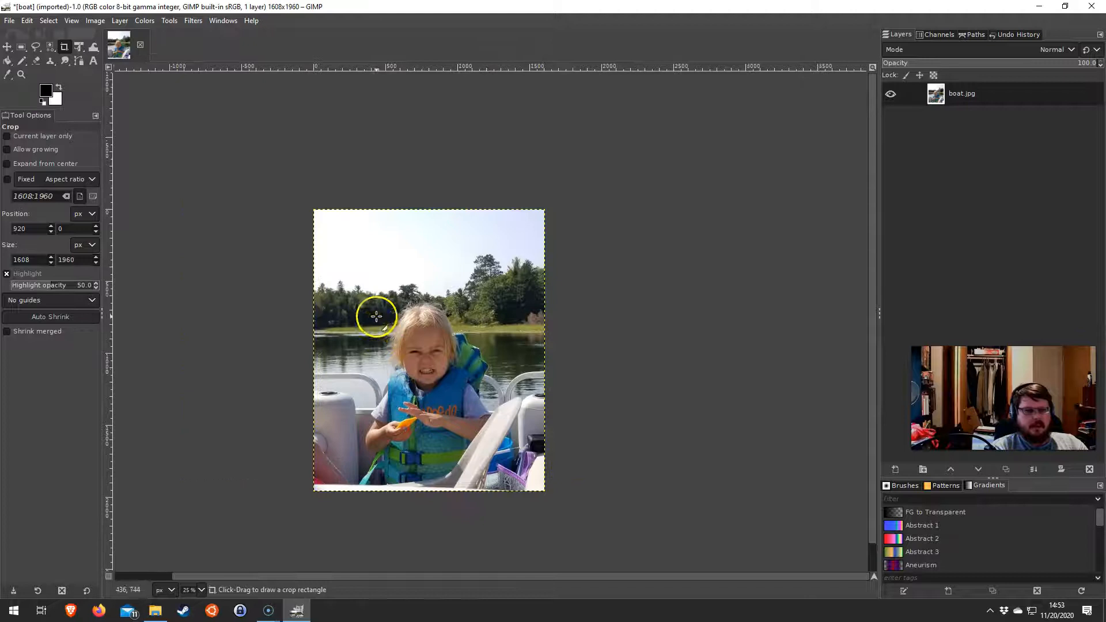
{"action": "scroll", "coordinate": [426, 366], "scroll_direction": "up", "scroll_amount": 4}
{"action": "scroll", "coordinate": [425, 367], "scroll_direction": "down", "scroll_amount": 3}
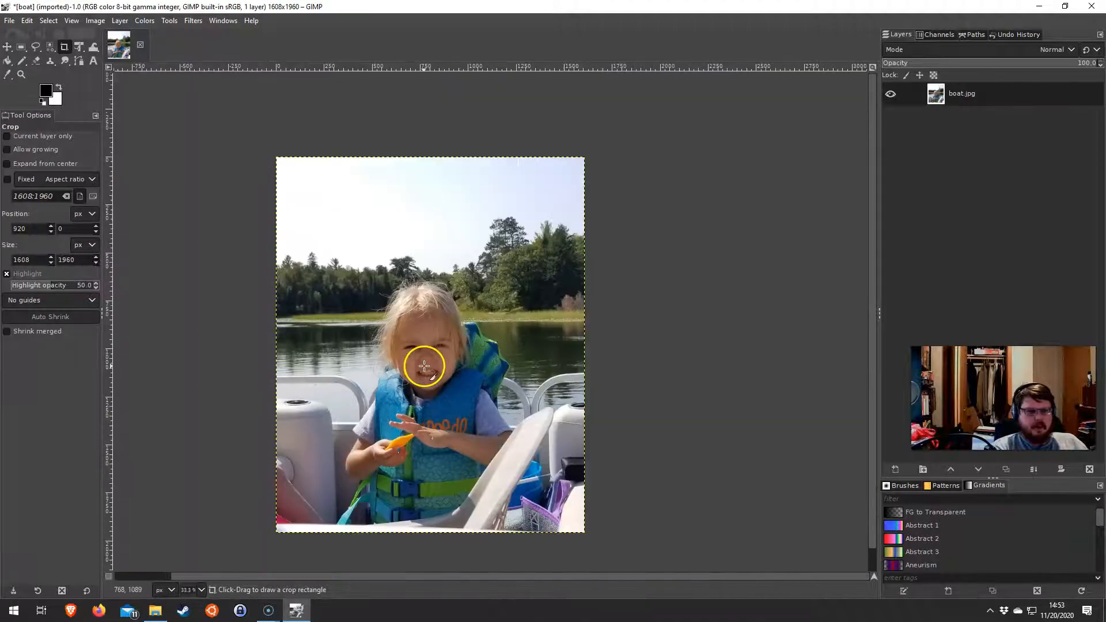
Cancel a small crop region of 267 by 36 px beside the child's head and undo the crop of the photo.
{"action": "left_click_drag", "start_coordinate": [349, 319], "coordinate": [406, 318]}
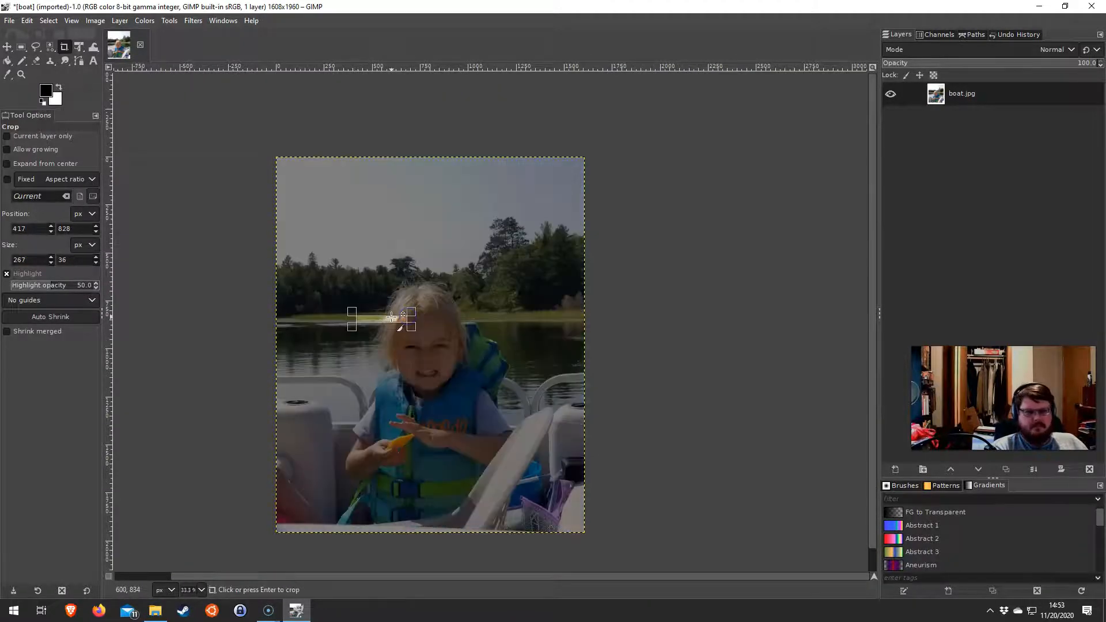
{"action": "key", "text": "Escape"}
{"action": "mouse_move", "coordinate": [315, 288]}
{"action": "left_mouse_down"}
{"action": "mouse_move", "coordinate": [377, 252]}
{"action": "mouse_move", "coordinate": [378, 263]}
{"action": "left_mouse_up"}
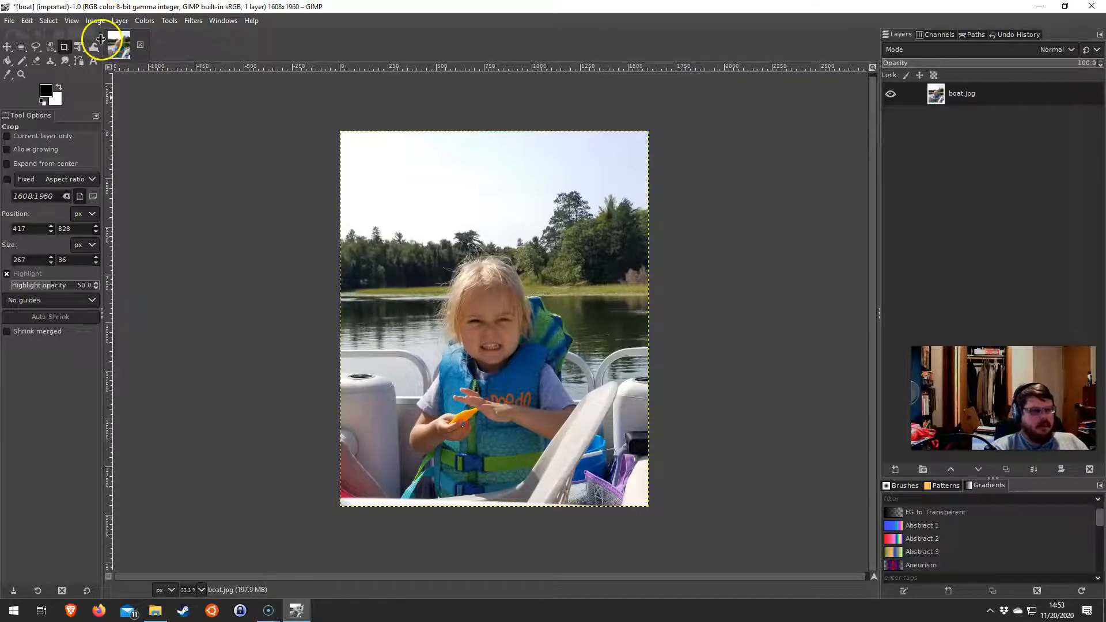
{"action": "key", "text": "ctrl+z"}
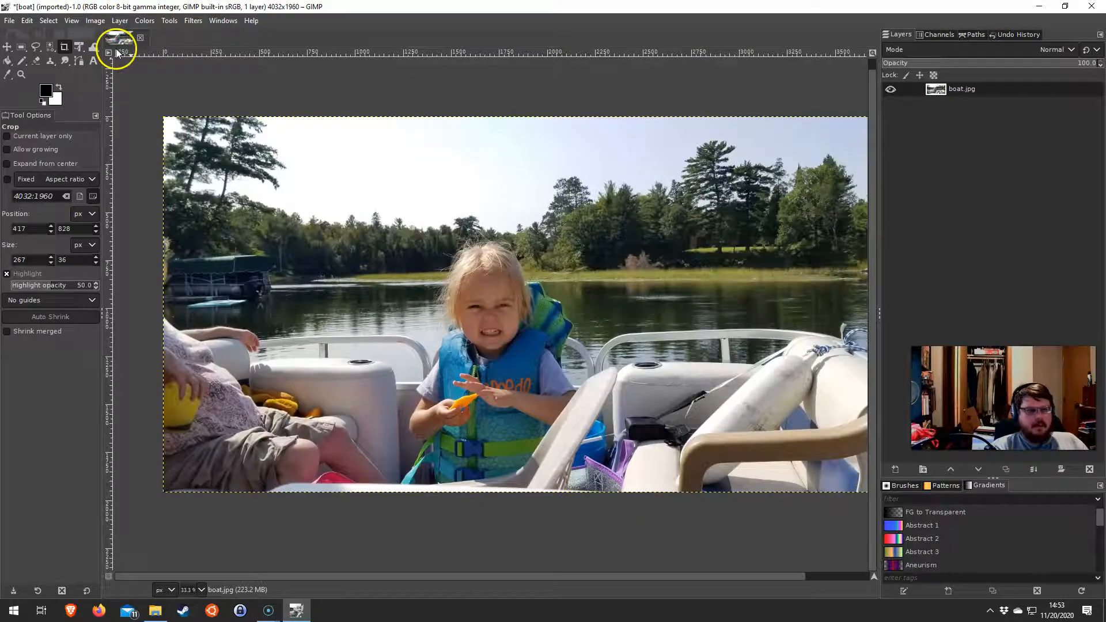
Resize the image canvas to 2000 by 1960 px with the X offset at -818 so the child stays in frame.
{"action": "left_click", "coordinate": [95, 20]}
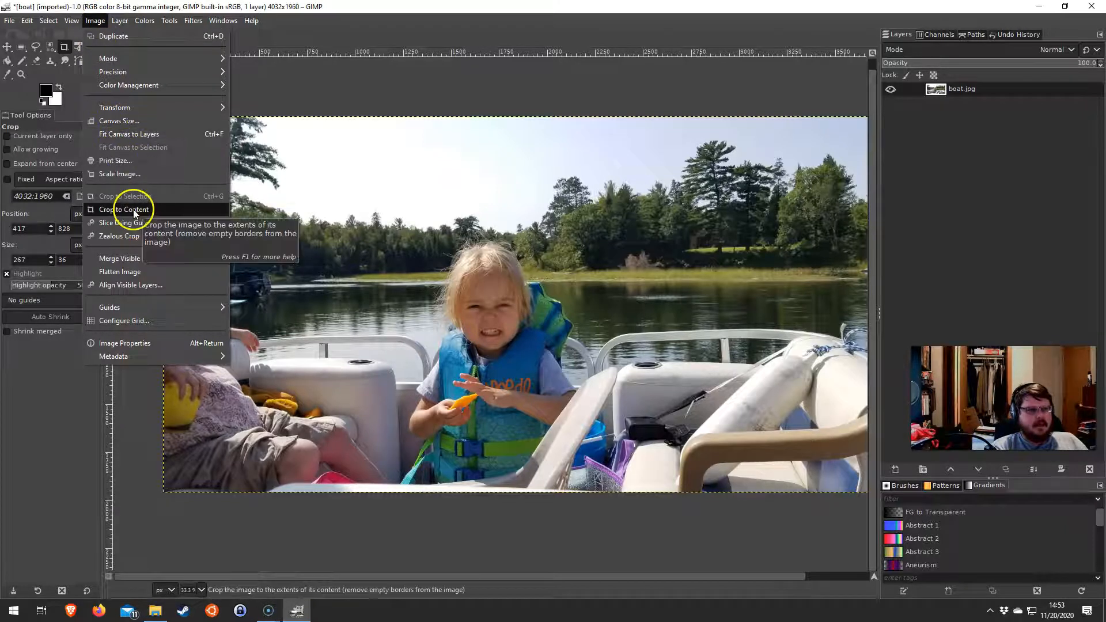
{"action": "left_click", "coordinate": [119, 122]}
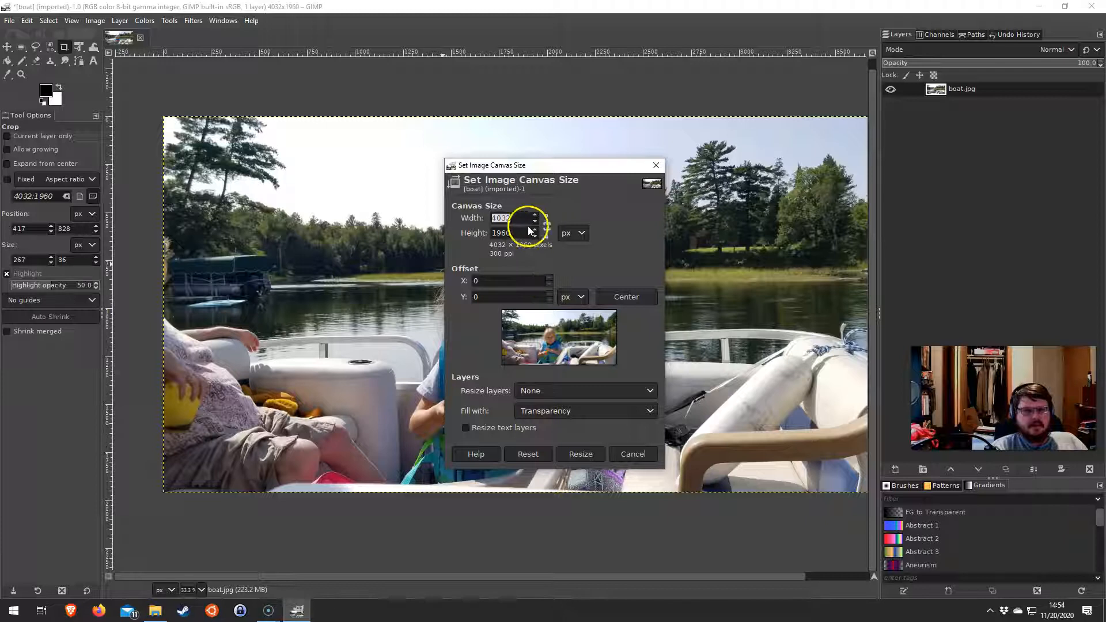
{"action": "left_click", "coordinate": [546, 230]}
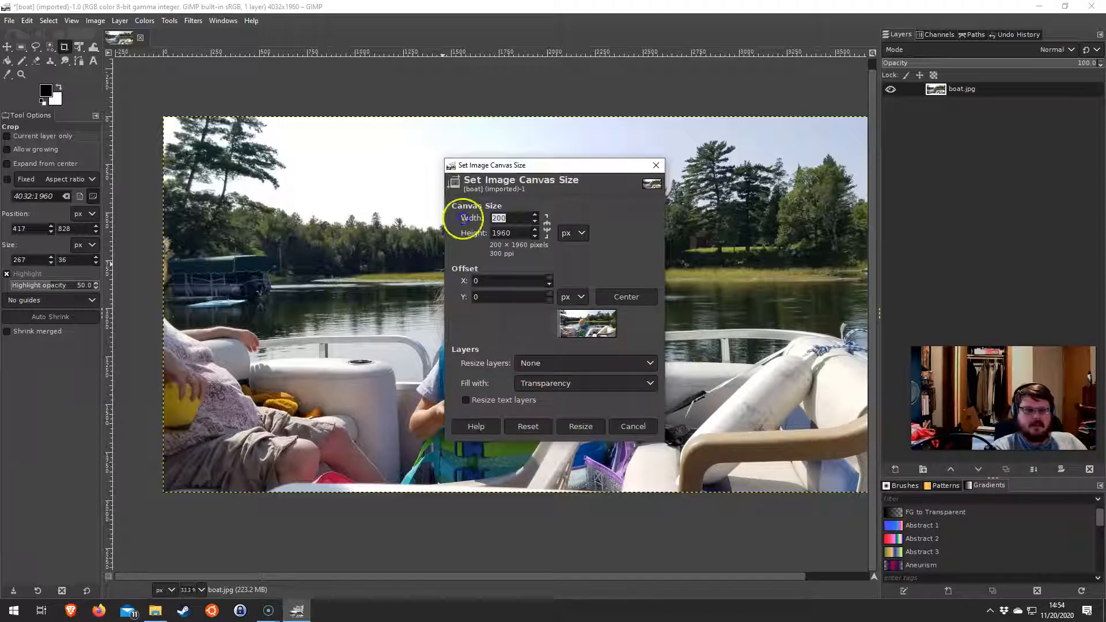
{"action": "type", "text": "2000"}
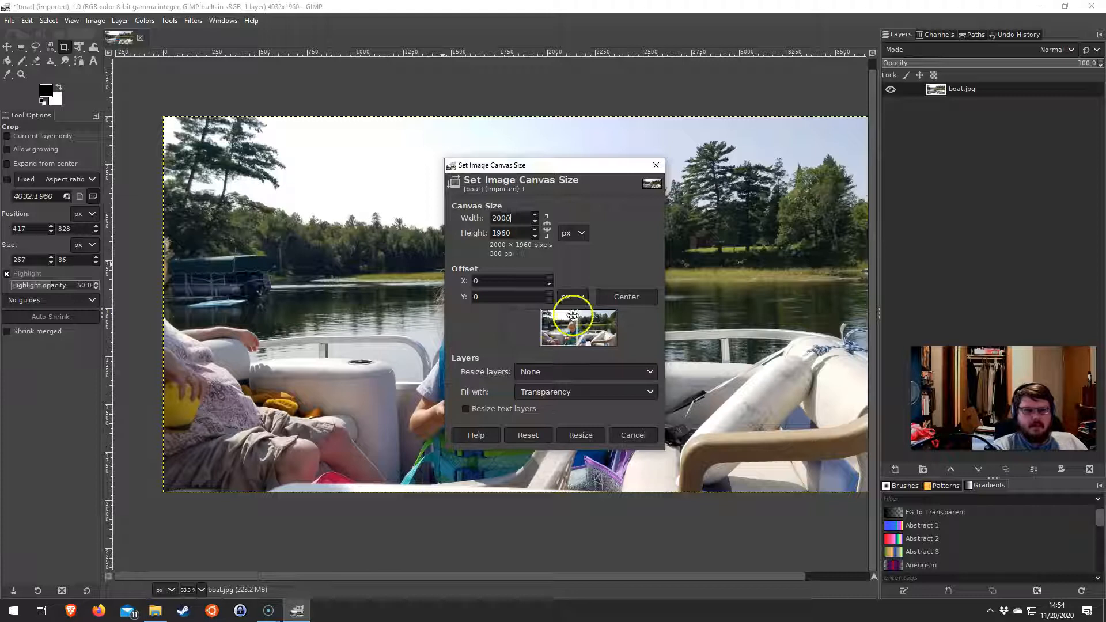
{"action": "left_click_drag", "start_coordinate": [592, 333], "coordinate": [577, 332]}
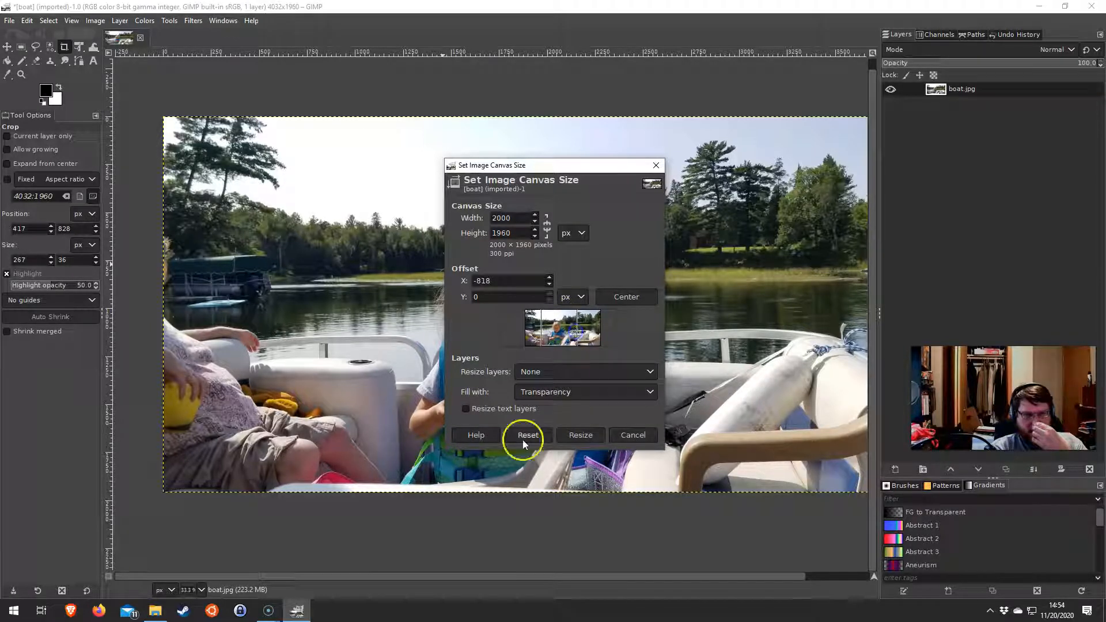
{"action": "left_click", "coordinate": [587, 435]}
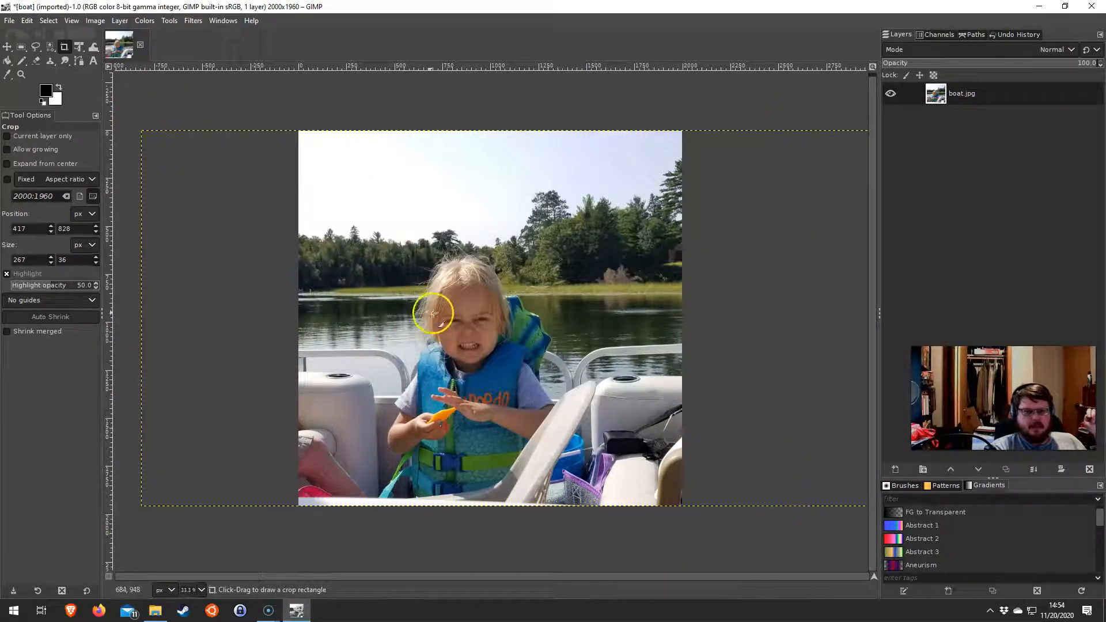
Move the photo layer sideways within the smaller canvas and undo the move.
{"action": "left_click", "coordinate": [7, 46]}
{"action": "left_click_drag", "start_coordinate": [469, 222], "coordinate": [511, 220]}
{"action": "key", "text": "ctrl+z"}
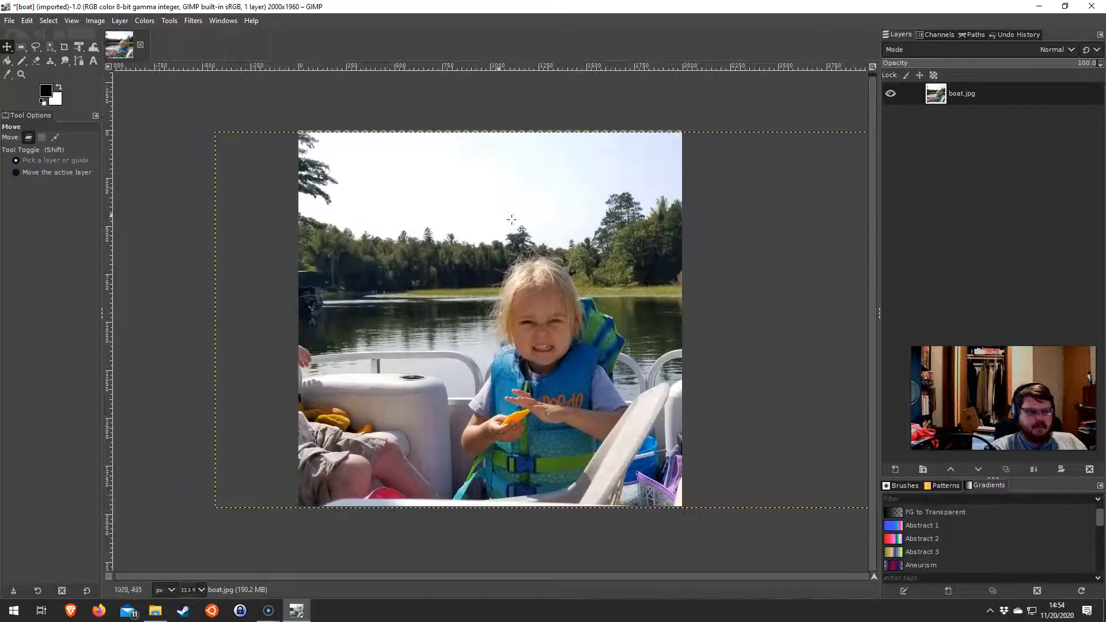
{"action": "key", "text": "ctrl+z"}
Try to crop the image to its content, and flatten the image to remove the photo area outside the canvas.
{"action": "left_click", "coordinate": [118, 20]}
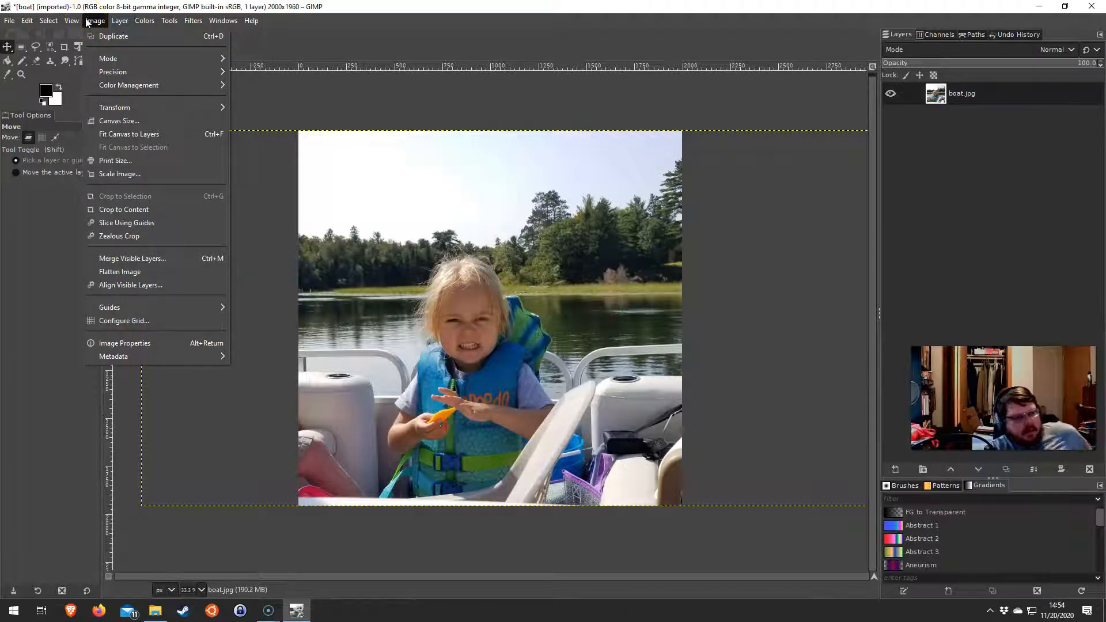
{"action": "left_click", "coordinate": [167, 209]}
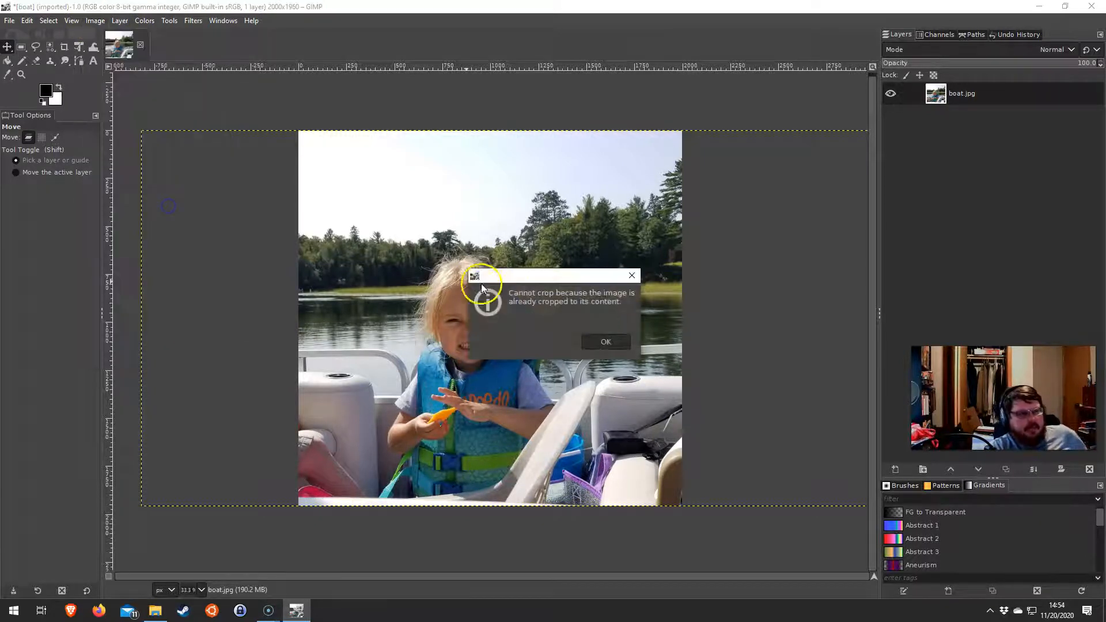
{"action": "left_click", "coordinate": [586, 339]}
{"action": "left_click", "coordinate": [95, 20]}
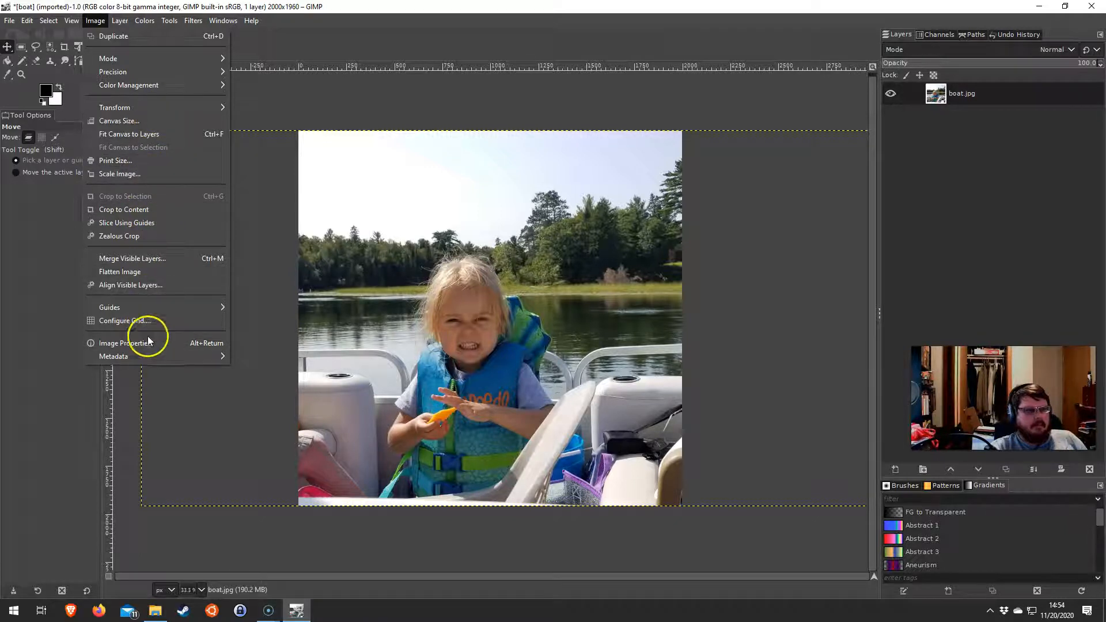
{"action": "left_click", "coordinate": [146, 272]}
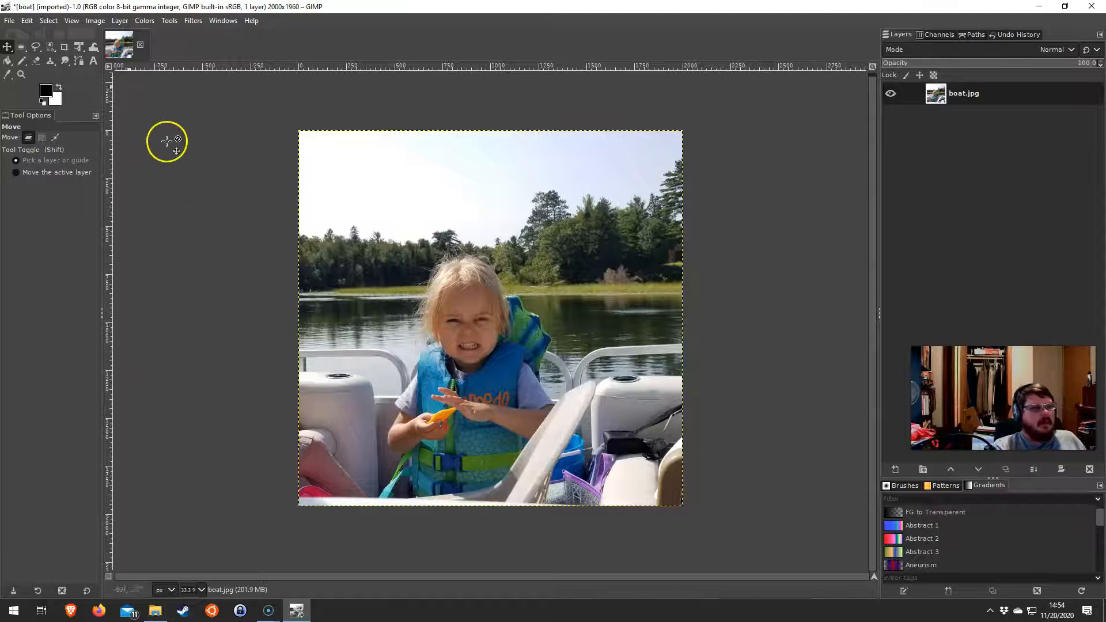
Try out moving, scaling, shearing and perspective distortion on the photo with Unified Transform, and reset the transform.
{"action": "left_click", "coordinate": [80, 50]}
{"action": "left_click_drag", "start_coordinate": [336, 161], "coordinate": [376, 221]}
{"action": "left_click_drag", "start_coordinate": [338, 189], "coordinate": [421, 275]}
{"action": "left_click_drag", "start_coordinate": [535, 369], "coordinate": [464, 271]}
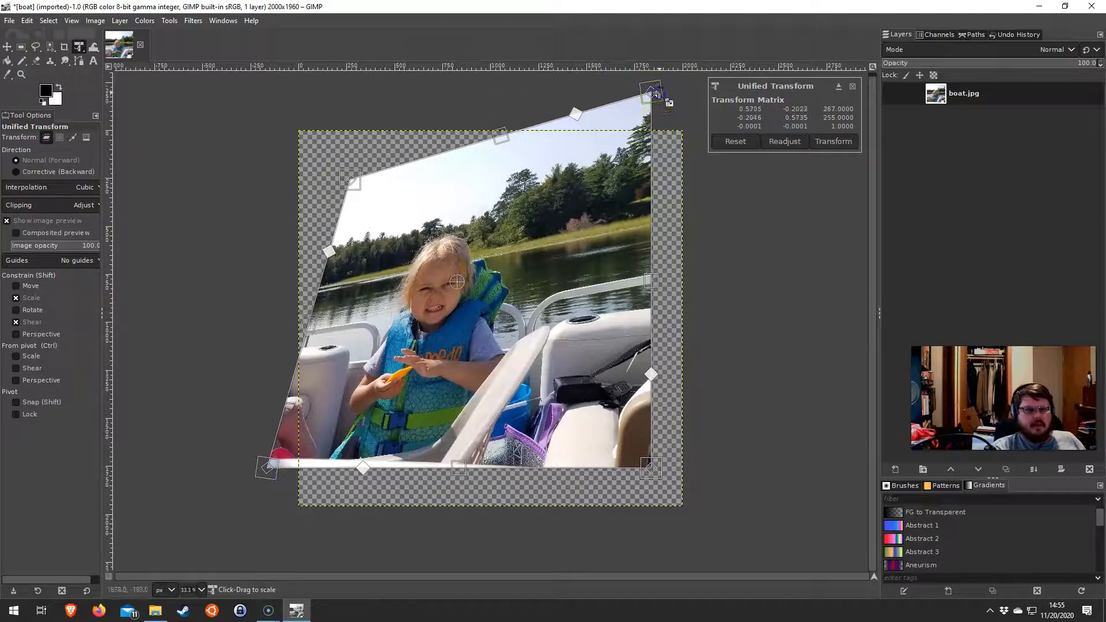
{"action": "left_click_drag", "start_coordinate": [662, 102], "coordinate": [700, 269]}
{"action": "left_click_drag", "start_coordinate": [539, 383], "coordinate": [553, 332]}
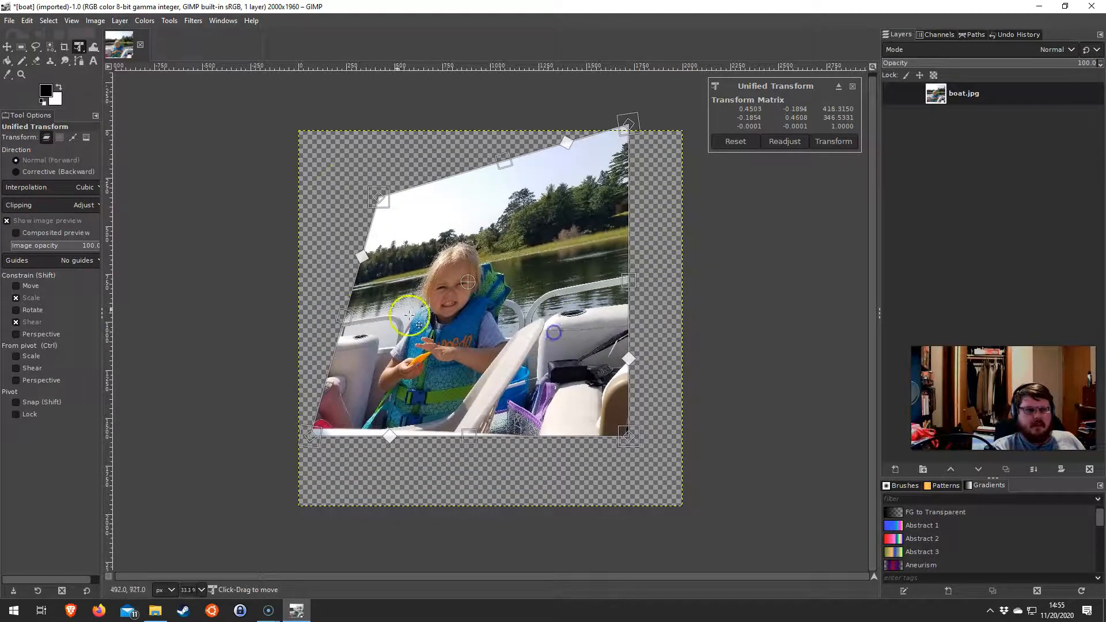
{"action": "left_click_drag", "start_coordinate": [363, 258], "coordinate": [455, 317]}
{"action": "left_click_drag", "start_coordinate": [547, 392], "coordinate": [559, 391]}
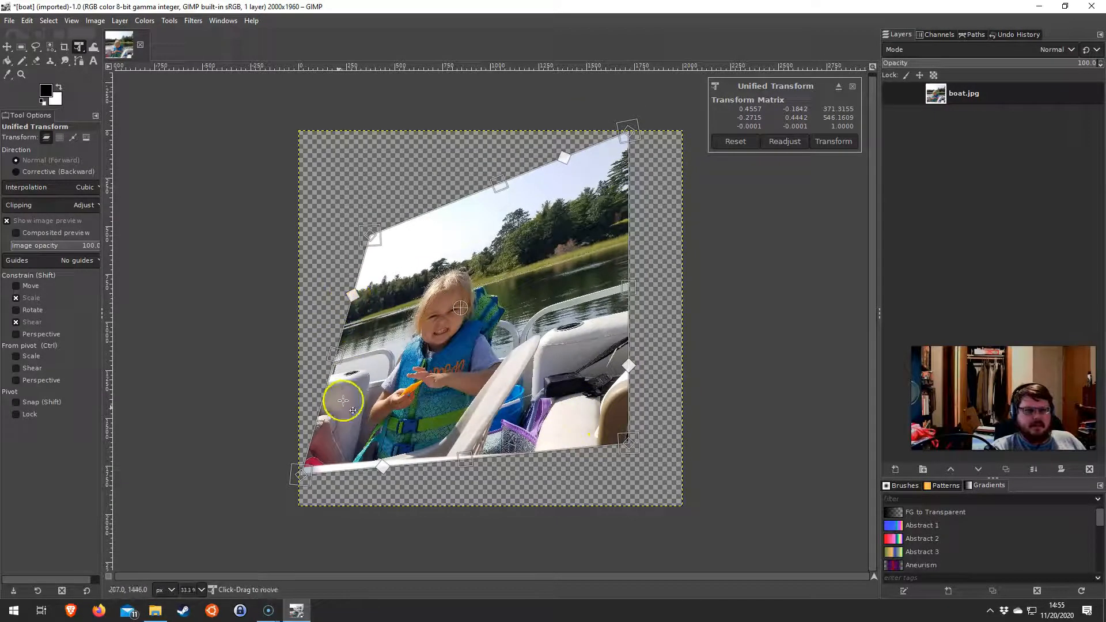
{"action": "left_click_drag", "start_coordinate": [374, 234], "coordinate": [339, 326]}
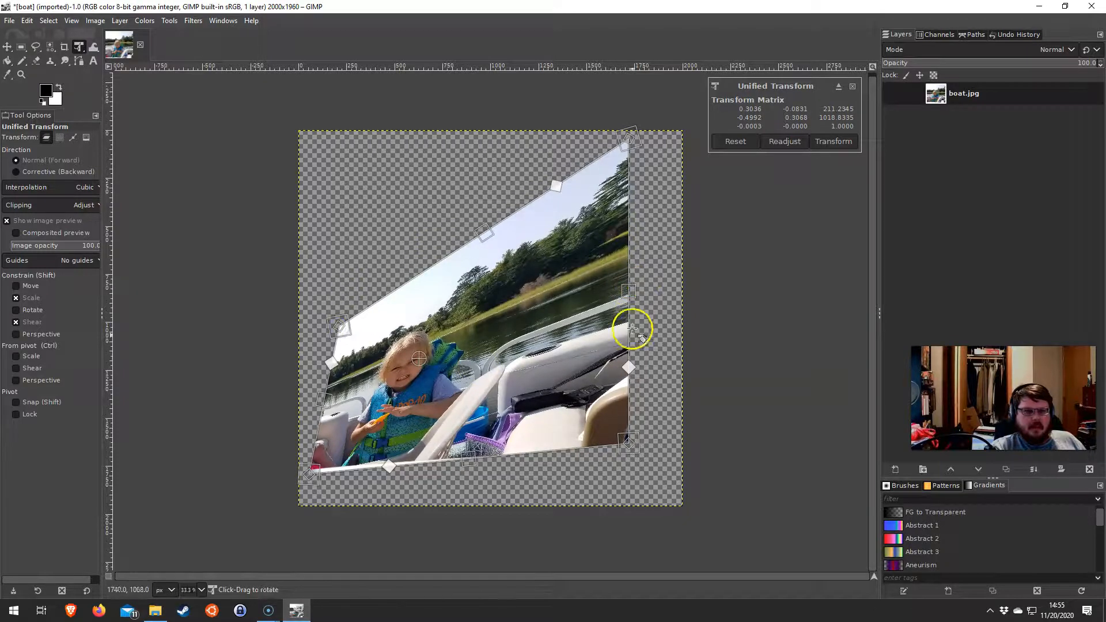
{"action": "mouse_move", "coordinate": [628, 368]}
{"action": "left_mouse_down"}
{"action": "mouse_move", "coordinate": [627, 308]}
{"action": "mouse_move", "coordinate": [628, 381]}
{"action": "left_mouse_up"}
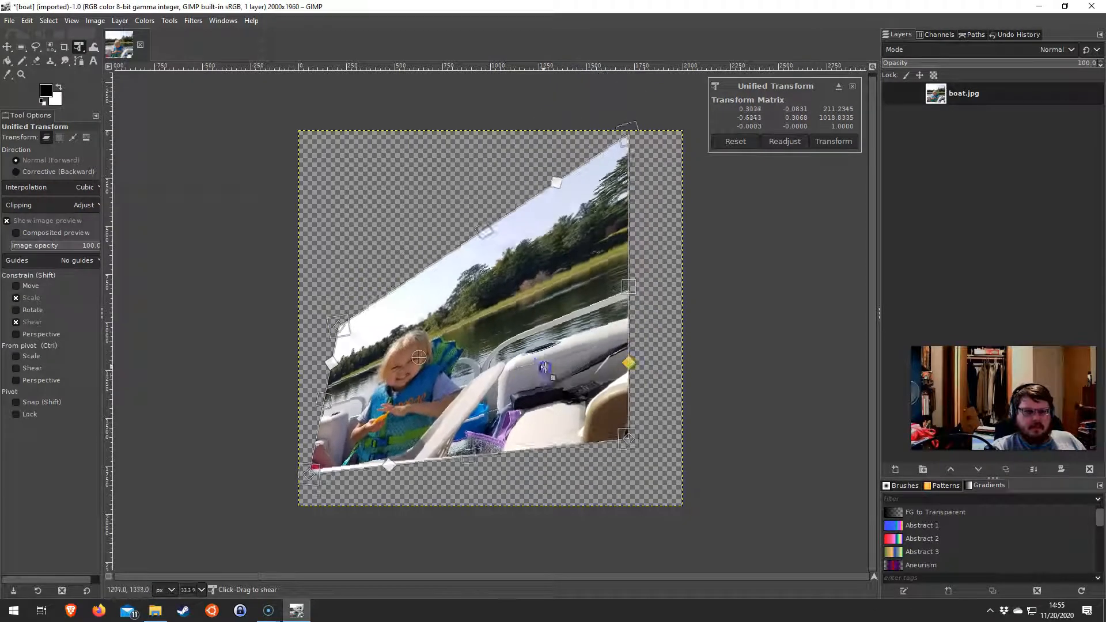
{"action": "mouse_move", "coordinate": [554, 197]}
{"action": "left_mouse_down"}
{"action": "mouse_move", "coordinate": [647, 136]}
{"action": "mouse_move", "coordinate": [558, 195]}
{"action": "left_mouse_up"}
{"action": "left_click", "coordinate": [735, 141]}
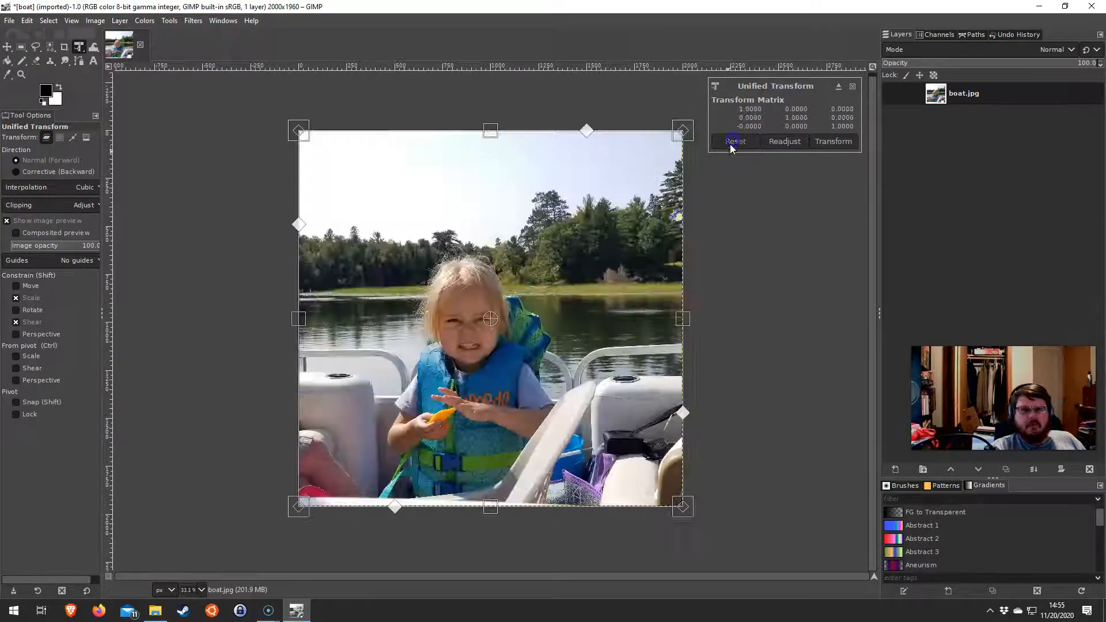
Scale the photo down slightly from its side edge, reset the transform and close Unified Transform.
{"action": "left_click_drag", "start_coordinate": [682, 317], "coordinate": [634, 336]}
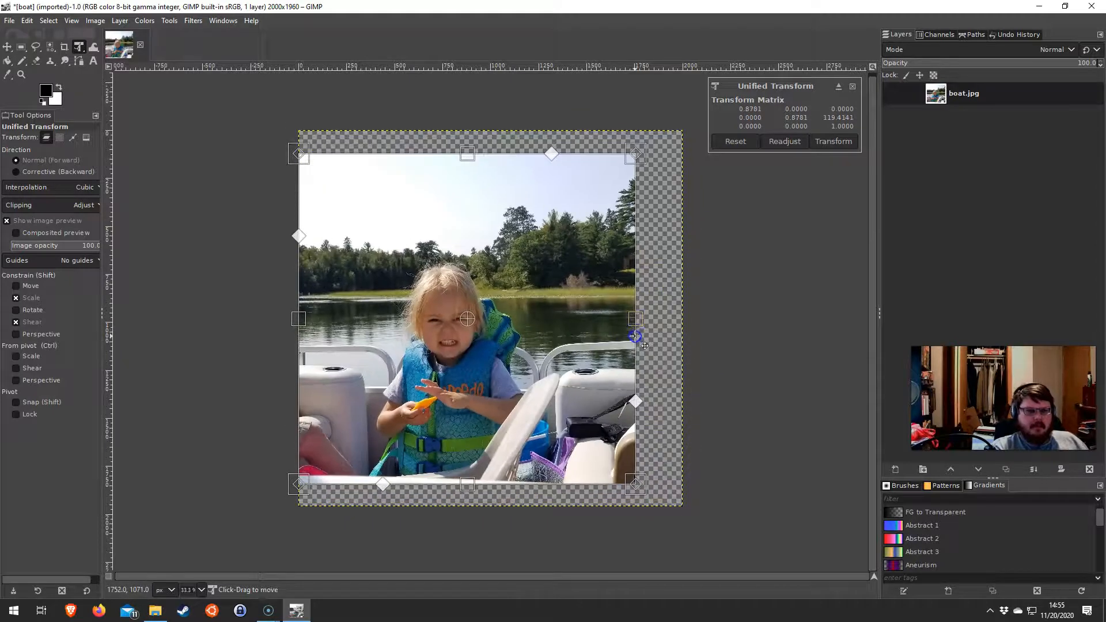
{"action": "left_click", "coordinate": [728, 142]}
{"action": "left_click", "coordinate": [853, 87]}
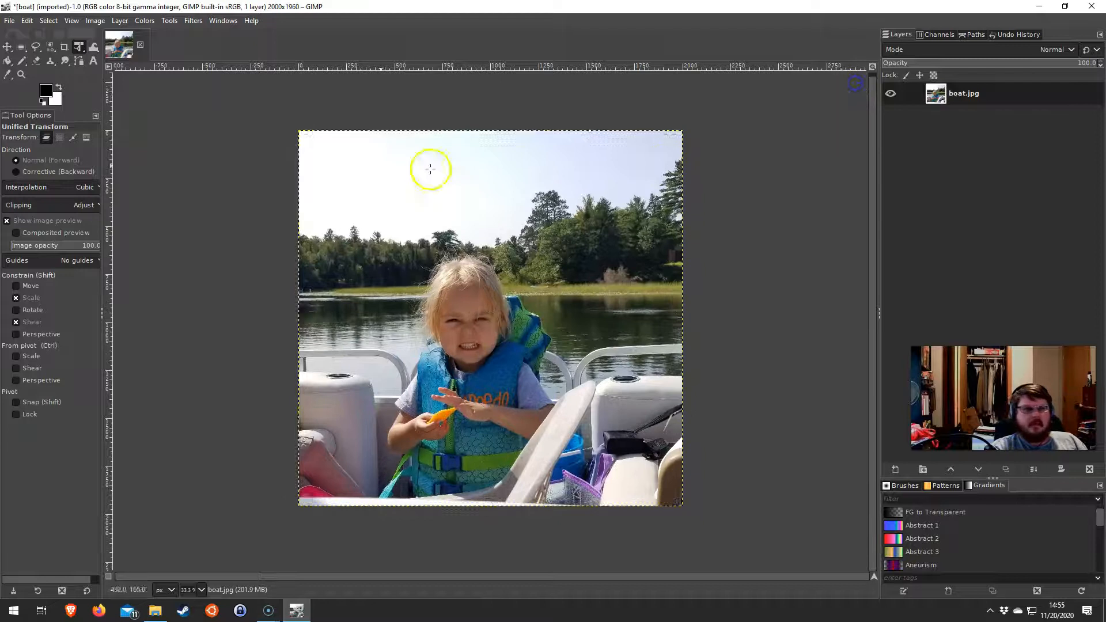
Warp the shoreline, water and child's face with Warp Transform strokes, and undo the warping.
{"action": "left_click", "coordinate": [95, 47]}
{"action": "mouse_move", "coordinate": [309, 247]}
{"action": "left_mouse_down"}
{"action": "mouse_move", "coordinate": [329, 235]}
{"action": "mouse_move", "coordinate": [334, 213]}
{"action": "mouse_move", "coordinate": [387, 270]}
{"action": "mouse_move", "coordinate": [331, 276]}
{"action": "mouse_move", "coordinate": [387, 212]}
{"action": "mouse_move", "coordinate": [538, 360]}
{"action": "mouse_move", "coordinate": [488, 417]}
{"action": "left_mouse_up"}
{"action": "left_click_drag", "start_coordinate": [381, 237], "coordinate": [347, 268]}
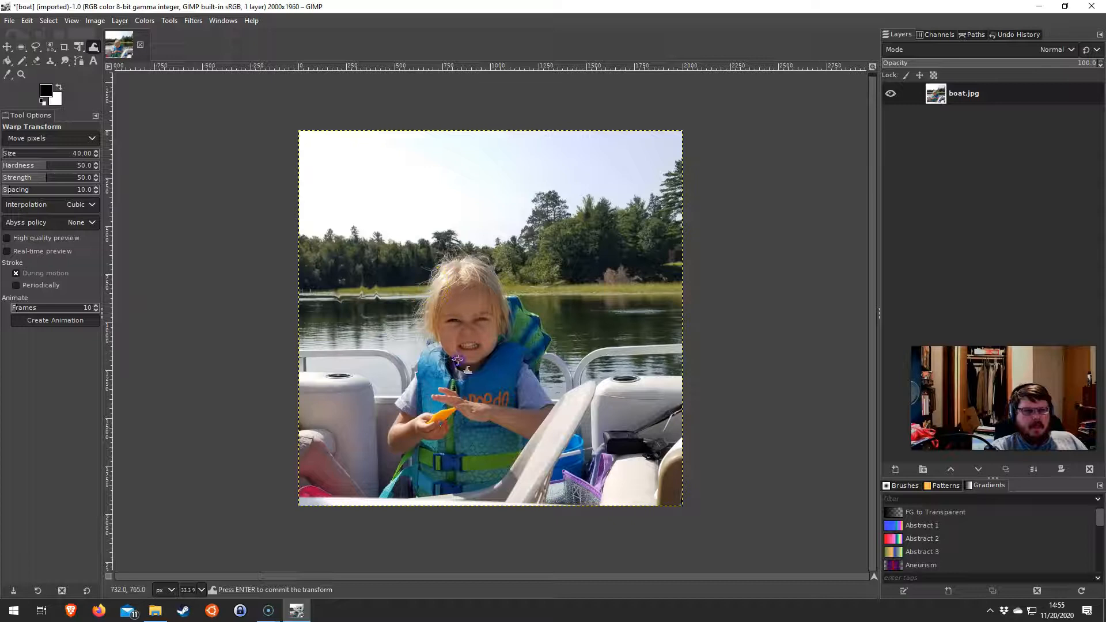
{"action": "scroll", "coordinate": [387, 304], "scroll_direction": "up", "scroll_amount": 7}
{"action": "scroll", "coordinate": [387, 304], "scroll_direction": "down", "scroll_amount": 2}
{"action": "mouse_move", "coordinate": [385, 305]}
{"action": "left_mouse_down"}
{"action": "mouse_move", "coordinate": [319, 278]}
{"action": "mouse_move", "coordinate": [474, 356]}
{"action": "mouse_move", "coordinate": [822, 372]}
{"action": "mouse_move", "coordinate": [769, 378]}
{"action": "mouse_move", "coordinate": [775, 329]}
{"action": "mouse_move", "coordinate": [715, 270]}
{"action": "mouse_move", "coordinate": [819, 142]}
{"action": "mouse_move", "coordinate": [694, 343]}
{"action": "mouse_move", "coordinate": [755, 219]}
{"action": "mouse_move", "coordinate": [643, 309]}
{"action": "mouse_move", "coordinate": [695, 281]}
{"action": "left_mouse_up"}
{"action": "left_click_drag", "start_coordinate": [764, 416], "coordinate": [534, 337]}
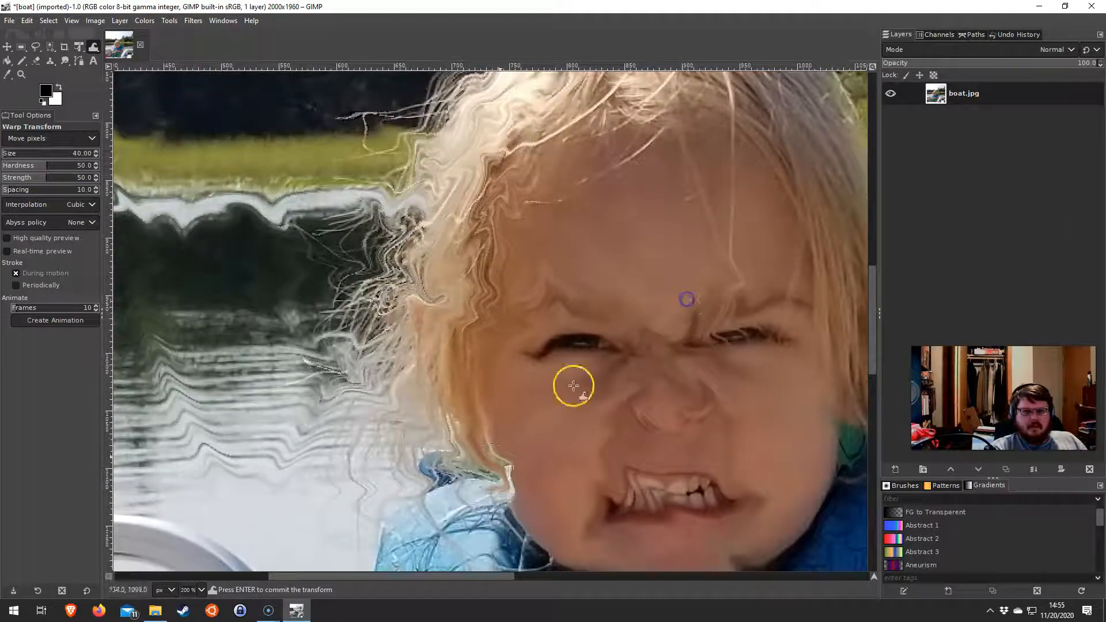
{"action": "key", "text": "ctrl+z"}
{"action": "key", "text": "ctrl+z"}
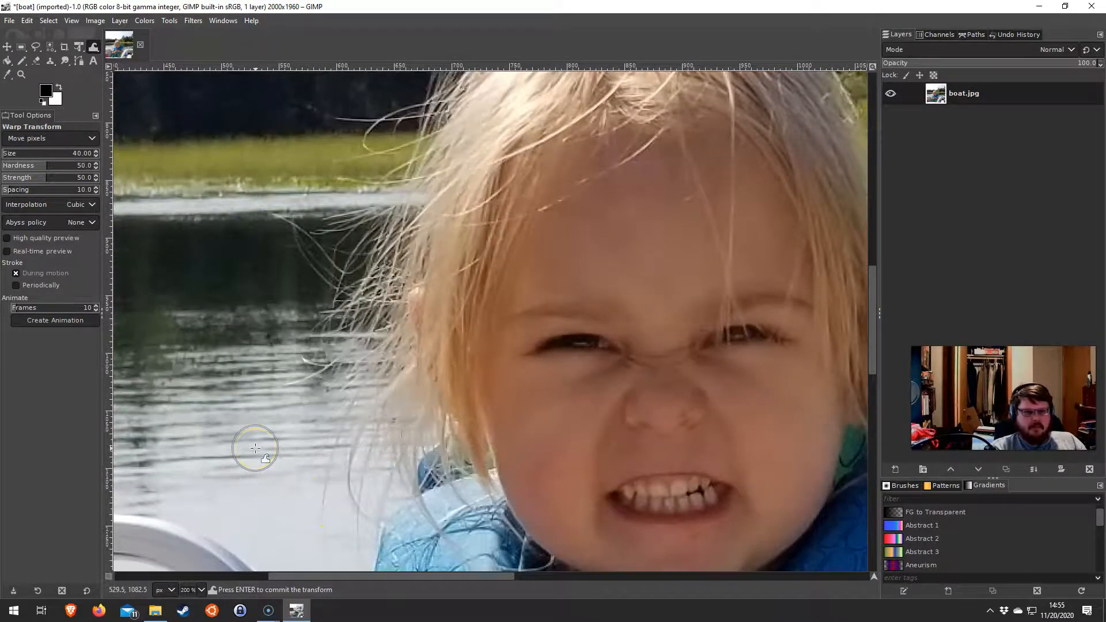
Fill the whole photo layer with the black foreground color using Bucket Fill and undo the fill.
{"action": "scroll", "coordinate": [255, 449], "scroll_direction": "down", "scroll_amount": 7}
{"action": "scroll", "coordinate": [255, 449], "scroll_direction": "up", "scroll_amount": 6}
{"action": "scroll", "coordinate": [255, 448], "scroll_direction": "down", "scroll_amount": 5}
{"action": "scroll", "coordinate": [255, 448], "scroll_direction": "up", "scroll_amount": 2}
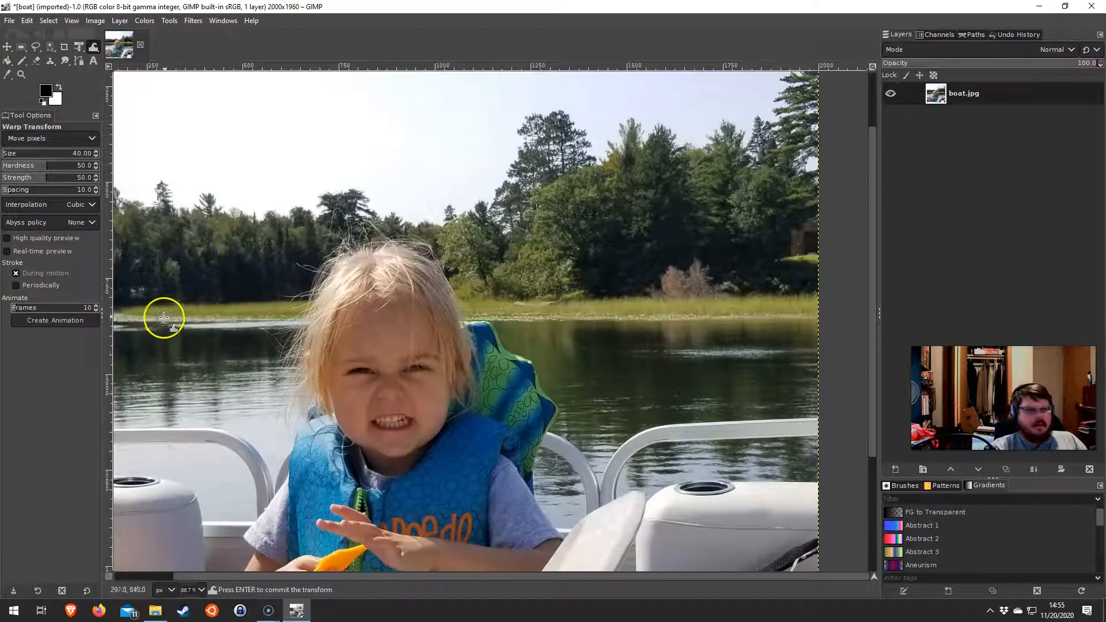
{"action": "left_click_drag", "start_coordinate": [182, 306], "coordinate": [437, 300]}
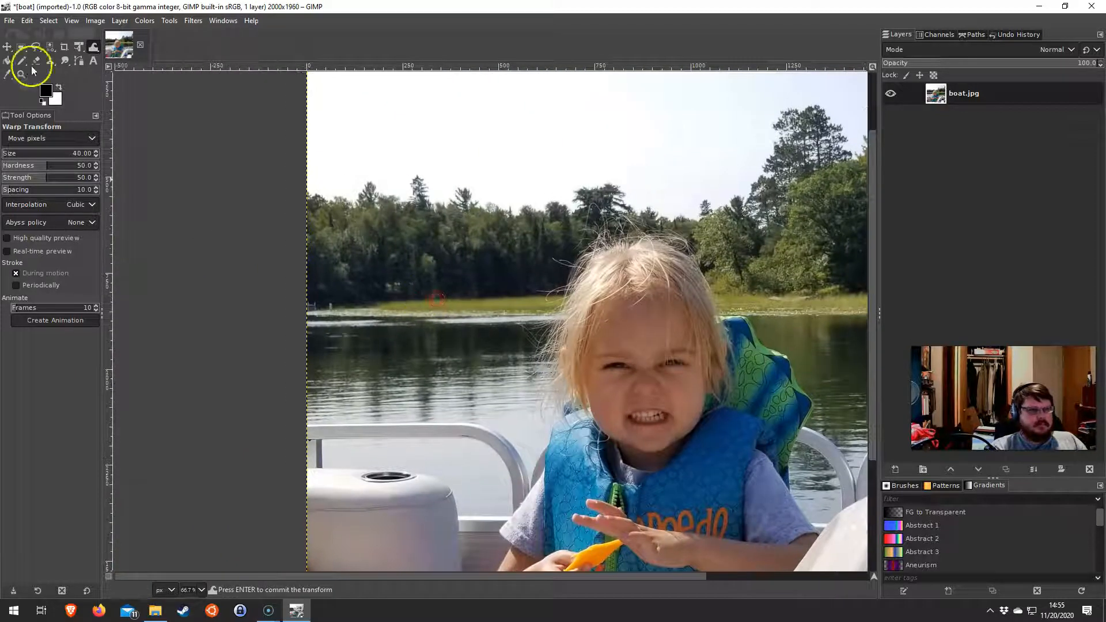
{"action": "left_click", "coordinate": [7, 61]}
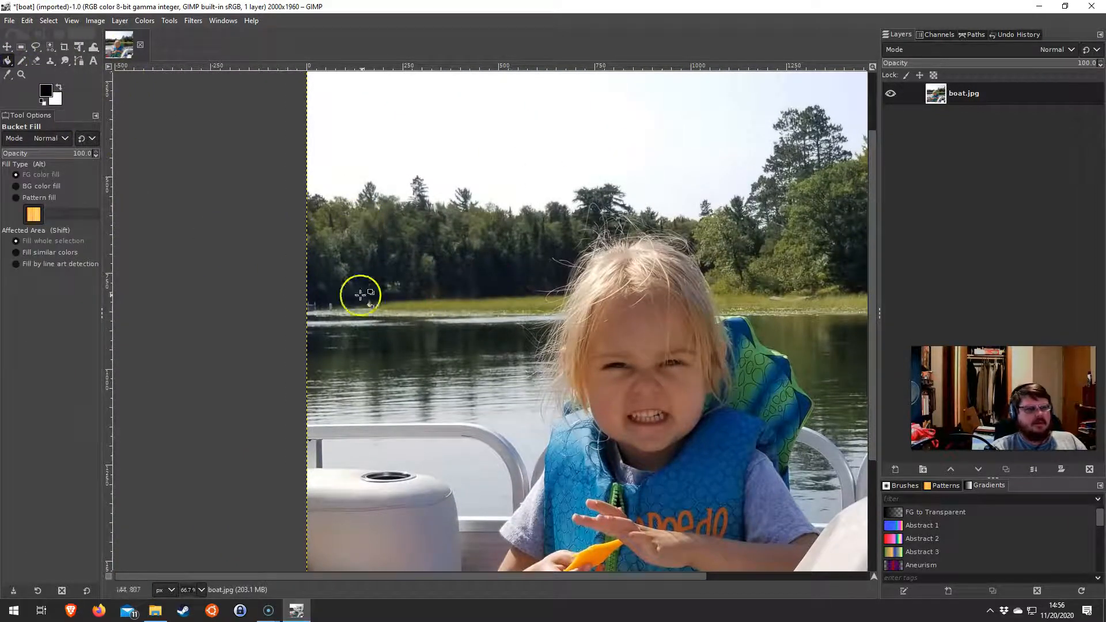
{"action": "left_click", "coordinate": [444, 125]}
{"action": "key", "text": "ctrl+z"}
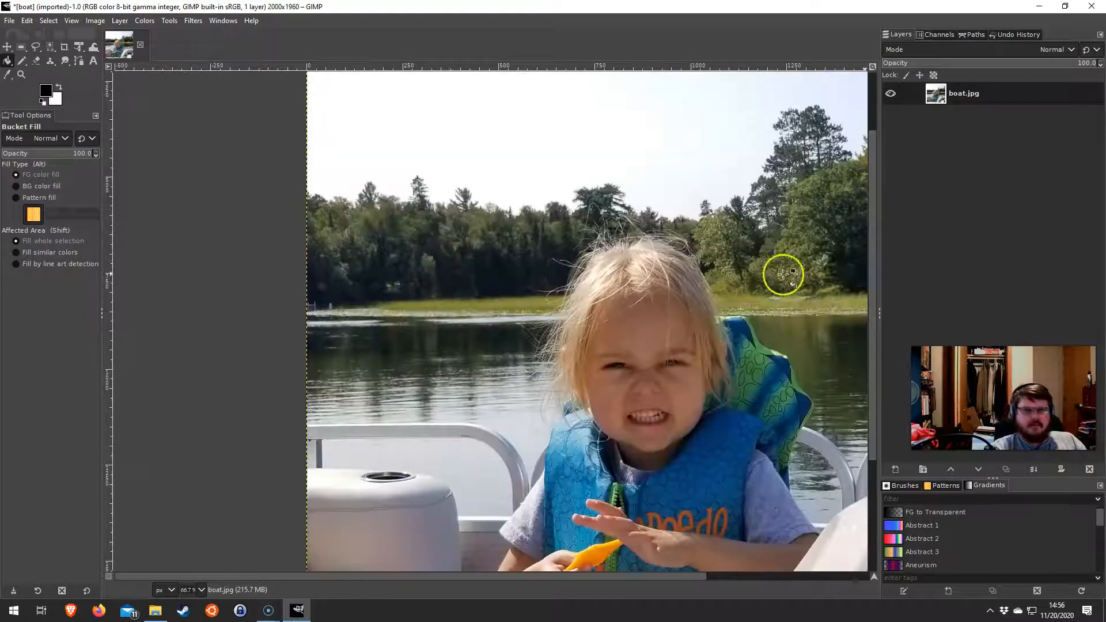
Draw an elliptical selection of about 687 by 673 px around the child's head.
{"action": "left_click_drag", "start_coordinate": [587, 353], "coordinate": [478, 292]}
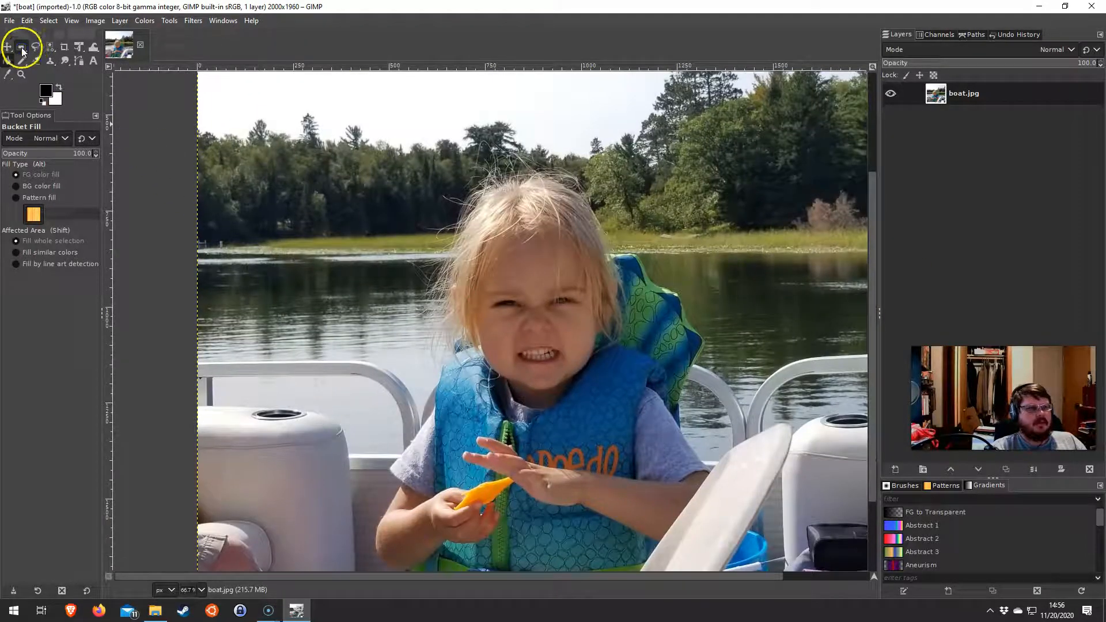
{"action": "left_click", "coordinate": [21, 49]}
{"action": "left_click", "coordinate": [56, 60]}
{"action": "left_click_drag", "start_coordinate": [406, 145], "coordinate": [665, 390]}
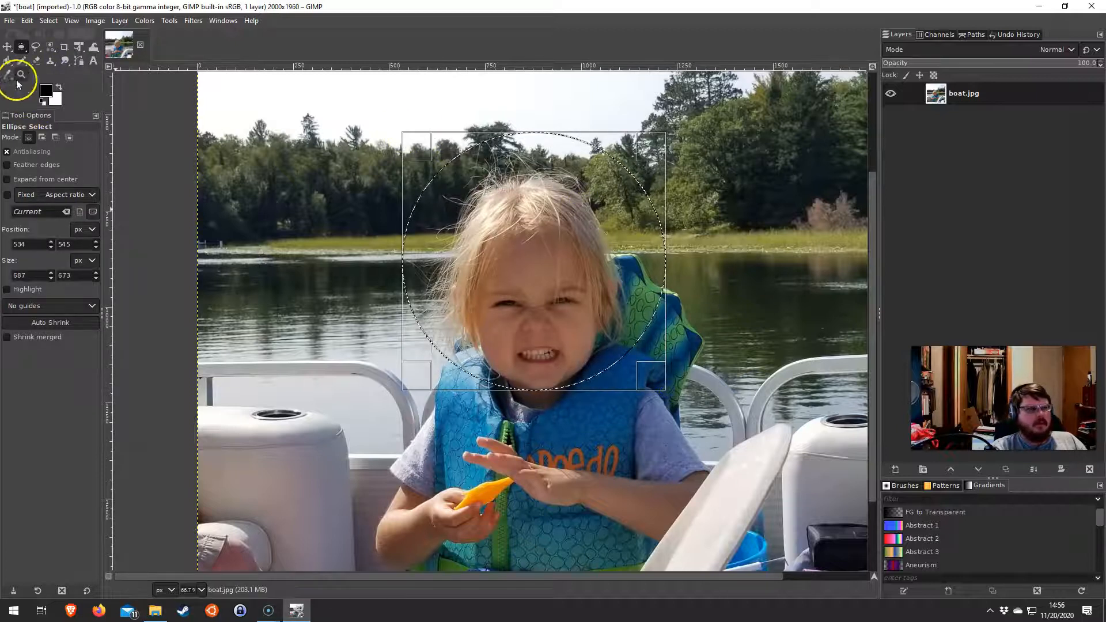
Fill the elliptical selection on the photo layer with black and undo the fill.
{"action": "left_click", "coordinate": [7, 61]}
{"action": "left_click", "coordinate": [569, 368]}
{"action": "key", "text": "ctrl+z"}
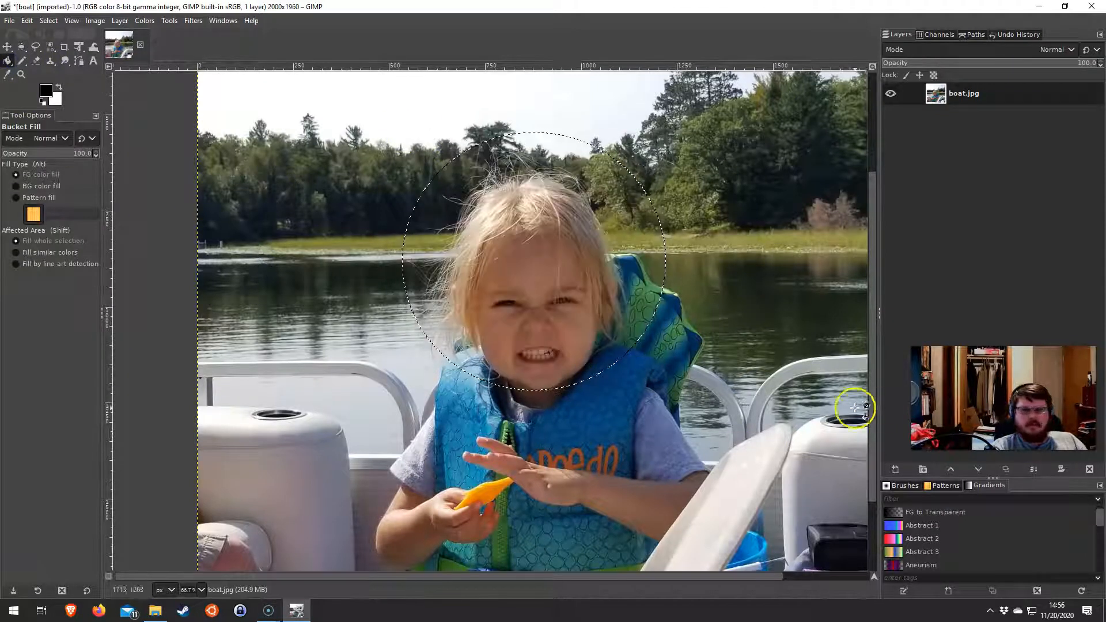
Add a new transparent layer above boat.jpg and fill the elliptical selection on it with black.
{"action": "left_click", "coordinate": [893, 471], "text": "shift"}
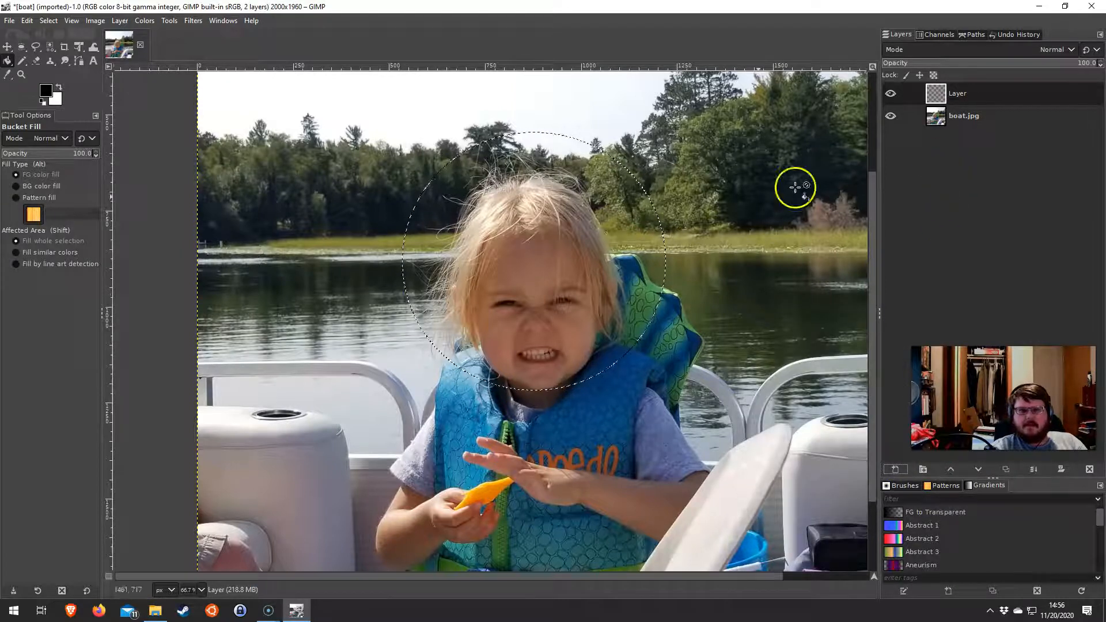
{"action": "left_click", "coordinate": [528, 280]}
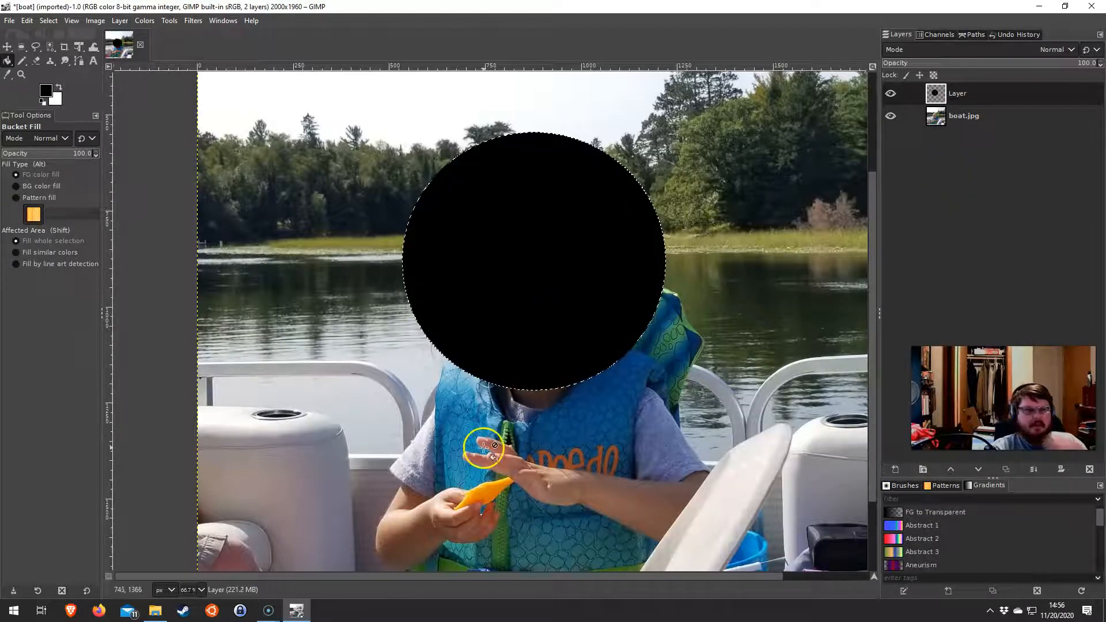
Shrink the elliptical selection by 5 px and cut the black fill inside it, leaving a thin ring around the head.
{"action": "left_click", "coordinate": [50, 21]}
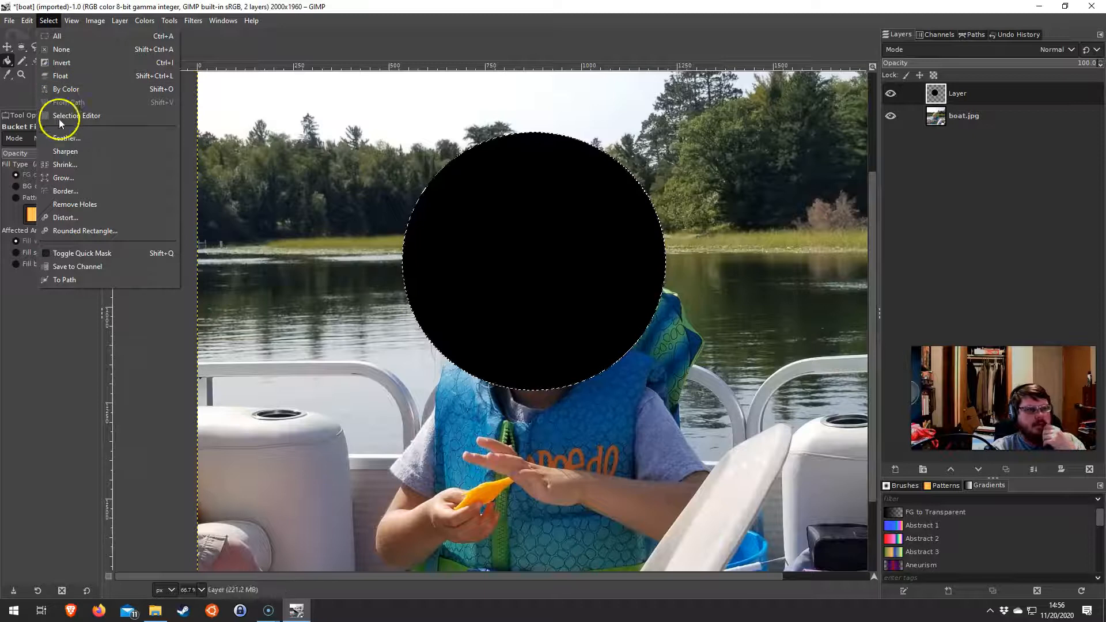
{"action": "left_click", "coordinate": [67, 166]}
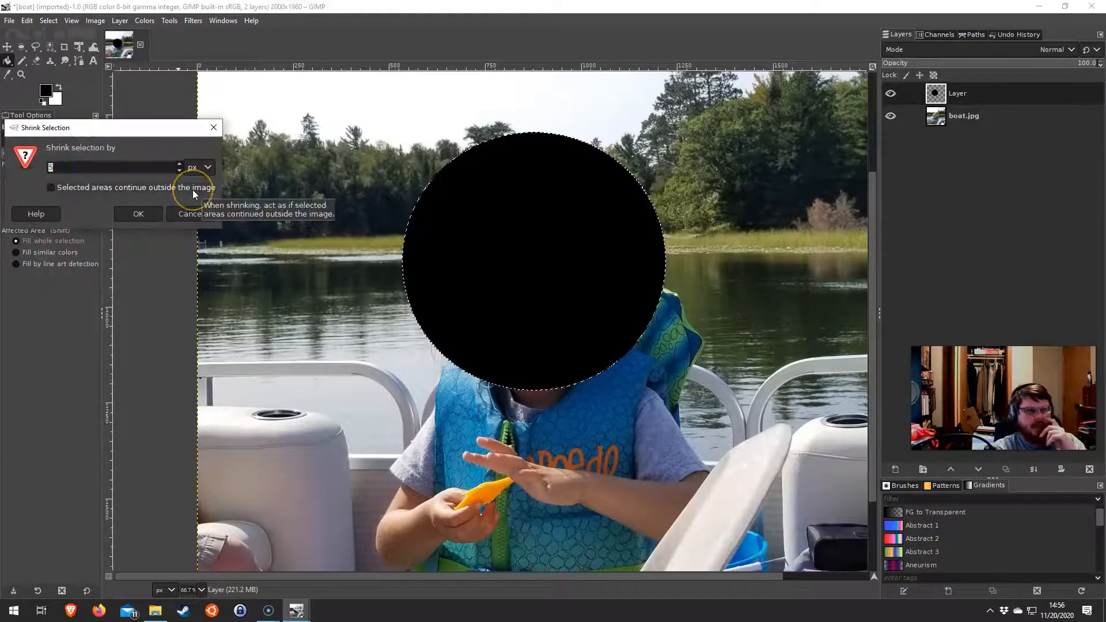
{"action": "left_click", "coordinate": [138, 214]}
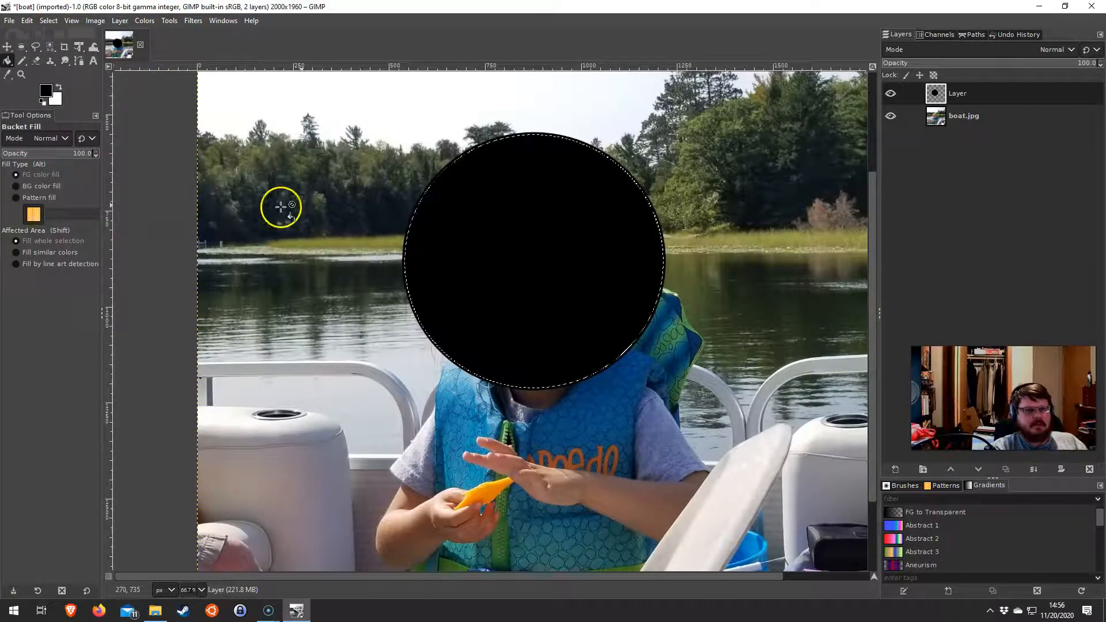
{"action": "key", "text": "ctrl+x"}
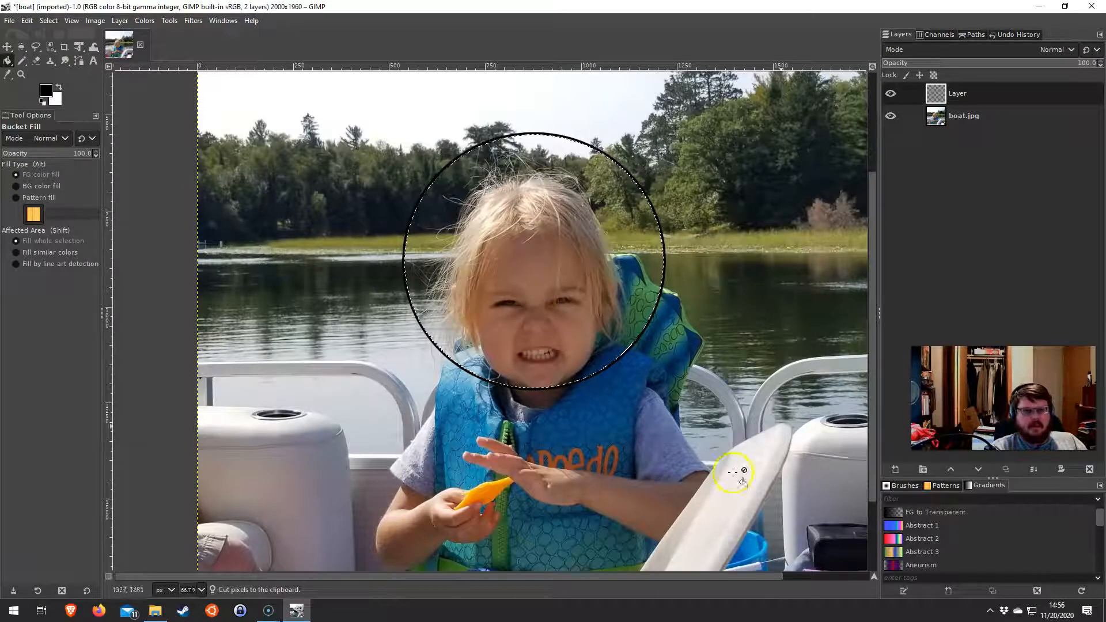
Clear the selection and delete the layer holding the black ring.
{"action": "key", "text": "ctrl+shift+a"}
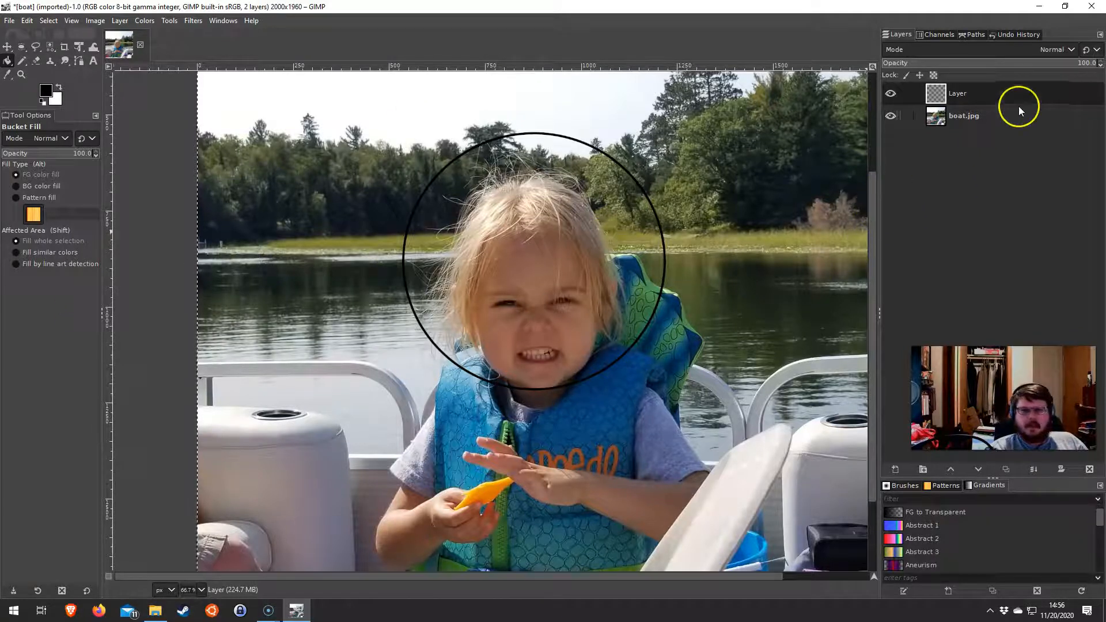
{"action": "left_click", "coordinate": [1088, 468]}
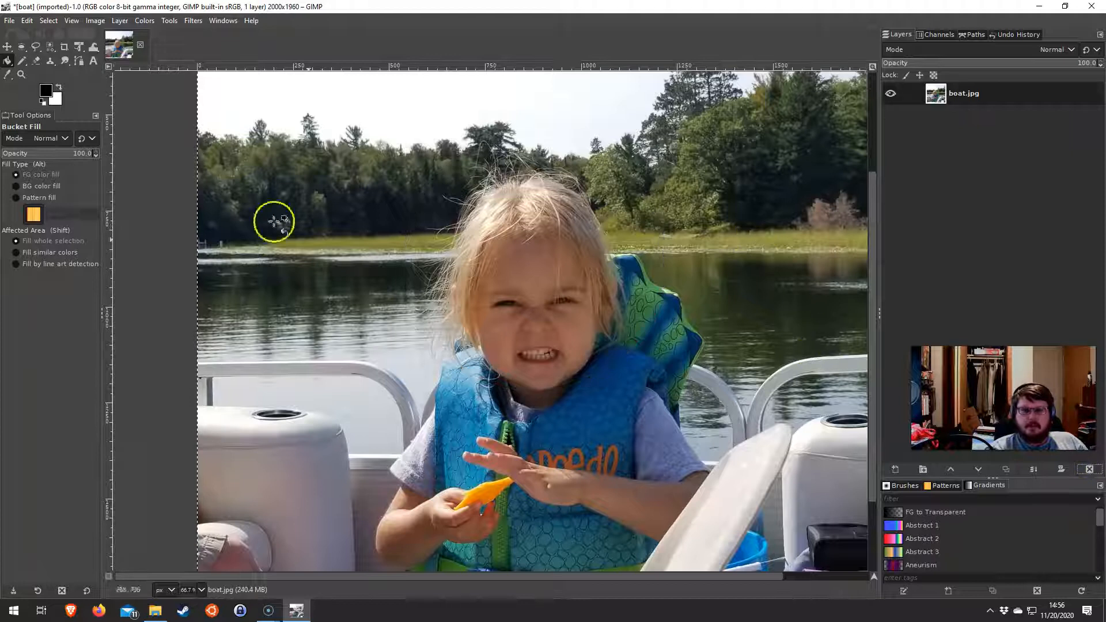
Scribble fine black lines across the sky with the Paintbrush at size 1.
{"action": "left_click", "coordinate": [21, 63]}
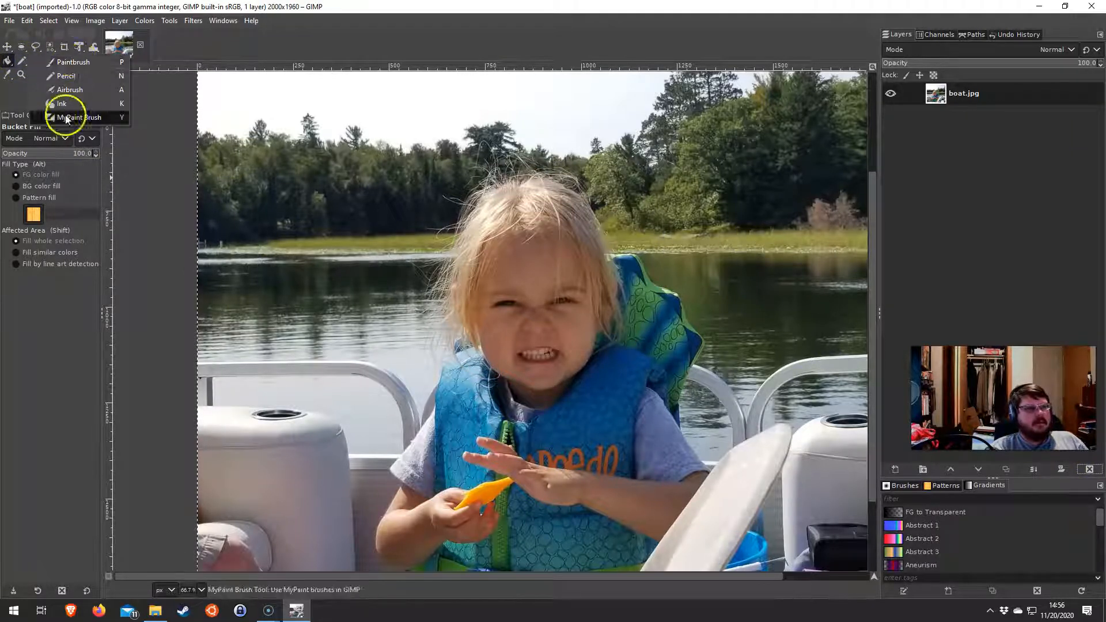
{"action": "left_click", "coordinate": [73, 62]}
{"action": "left_click", "coordinate": [363, 181]}
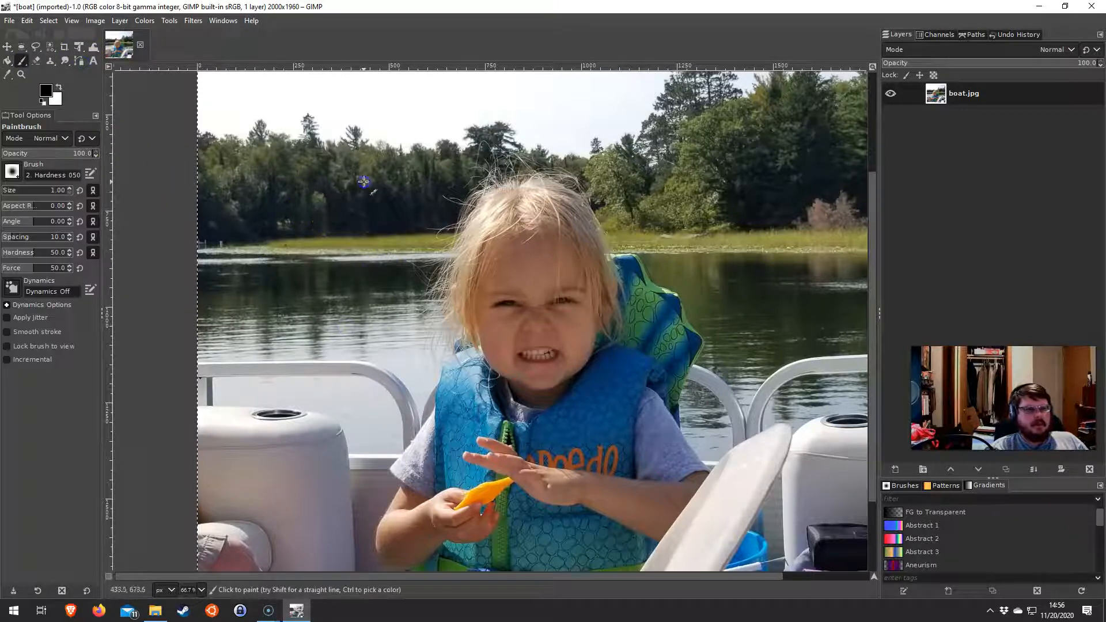
{"action": "left_click", "coordinate": [403, 101]}
{"action": "left_click", "coordinate": [421, 115]}
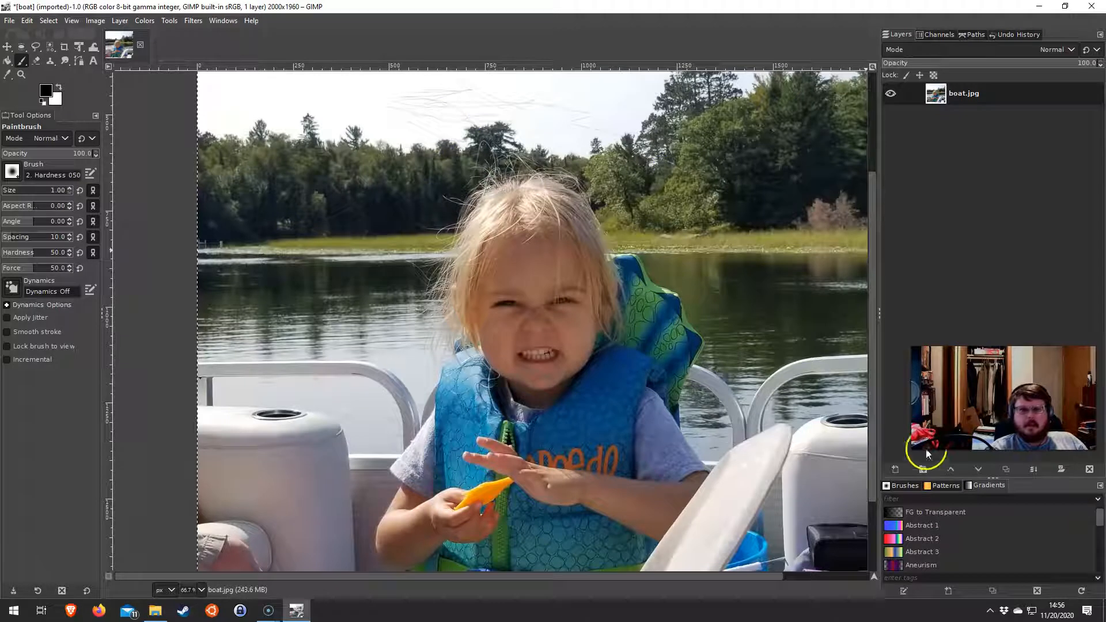
Paint a thick black loop around the child at brush size 114 and a winding stroke with the 2. Star brush.
{"action": "left_click", "coordinate": [19, 189]}
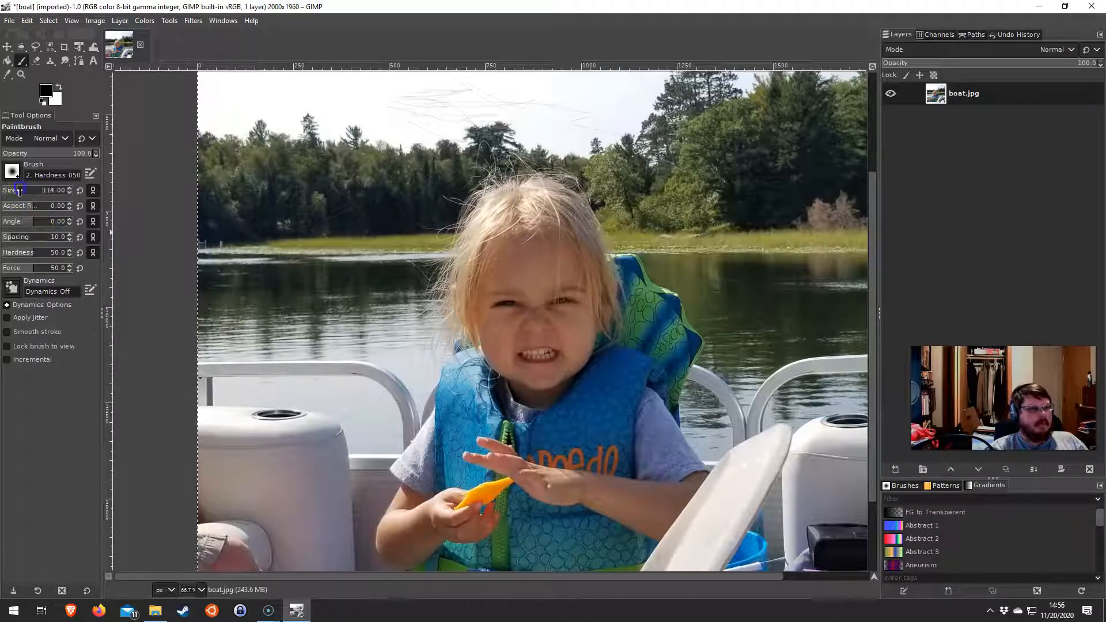
{"action": "mouse_move", "coordinate": [316, 142]}
{"action": "left_mouse_down"}
{"action": "mouse_move", "coordinate": [484, 122]}
{"action": "mouse_move", "coordinate": [679, 136]}
{"action": "mouse_move", "coordinate": [720, 323]}
{"action": "mouse_move", "coordinate": [573, 464]}
{"action": "mouse_move", "coordinate": [409, 495]}
{"action": "mouse_move", "coordinate": [340, 262]}
{"action": "left_mouse_up"}
{"action": "left_click", "coordinate": [12, 172]}
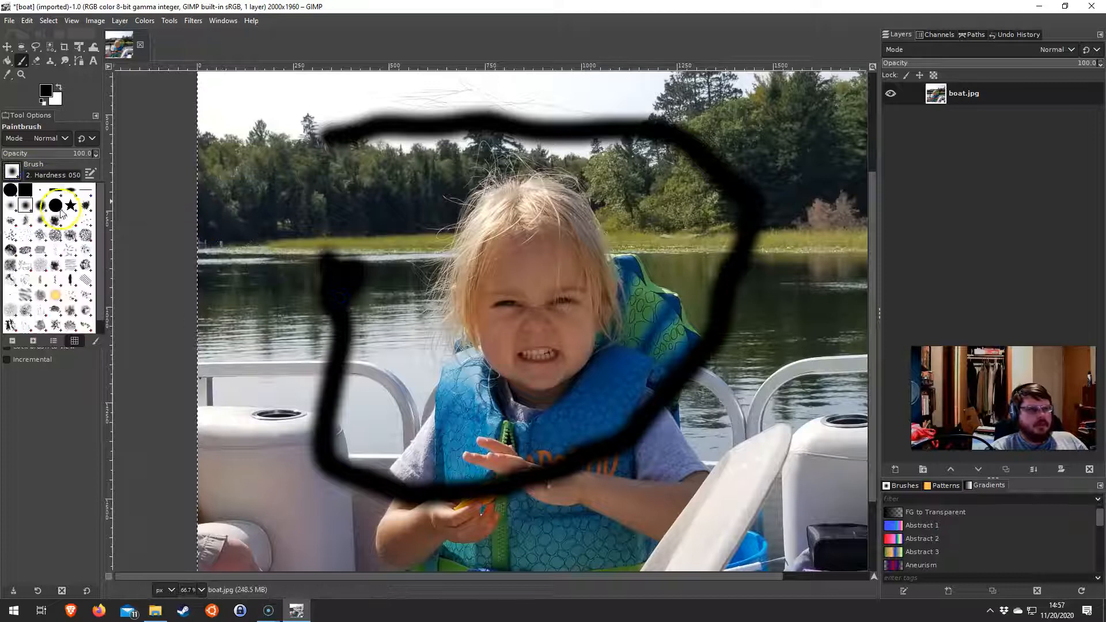
{"action": "left_click", "coordinate": [70, 205]}
{"action": "mouse_move", "coordinate": [244, 220]}
{"action": "left_mouse_down"}
{"action": "mouse_move", "coordinate": [346, 236]}
{"action": "mouse_move", "coordinate": [415, 392]}
{"action": "mouse_move", "coordinate": [781, 443]}
{"action": "mouse_move", "coordinate": [784, 301]}
{"action": "left_mouse_up"}
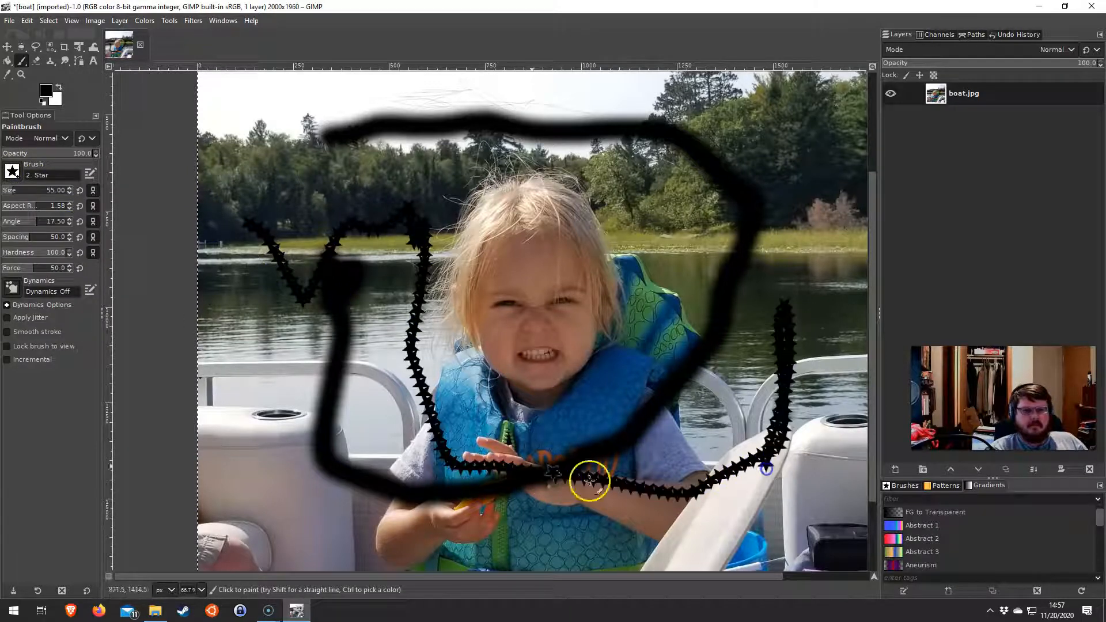
Paint a winding stroke over the photo with the Cell 02 brush and undo all the large brush strokes.
{"action": "left_click", "coordinate": [12, 171]}
{"action": "left_click", "coordinate": [44, 271]}
{"action": "mouse_move", "coordinate": [275, 282]}
{"action": "left_mouse_down"}
{"action": "mouse_move", "coordinate": [273, 432]}
{"action": "mouse_move", "coordinate": [323, 565]}
{"action": "mouse_move", "coordinate": [304, 523]}
{"action": "mouse_move", "coordinate": [322, 346]}
{"action": "mouse_move", "coordinate": [469, 150]}
{"action": "mouse_move", "coordinate": [667, 161]}
{"action": "mouse_move", "coordinate": [738, 456]}
{"action": "mouse_move", "coordinate": [812, 506]}
{"action": "mouse_move", "coordinate": [783, 254]}
{"action": "left_mouse_up"}
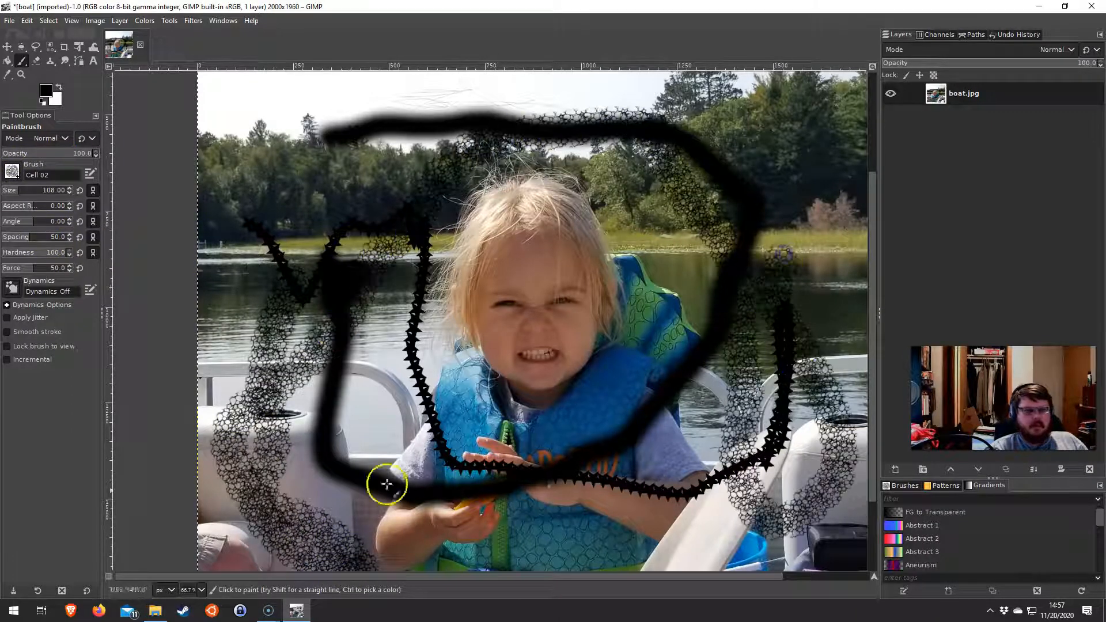
{"action": "key", "text": "ctrl+z"}
{"action": "key", "text": "ctrl+z"}
{"action": "key", "text": "ctrl+z"}
{"action": "key", "text": "ctrl+z"}
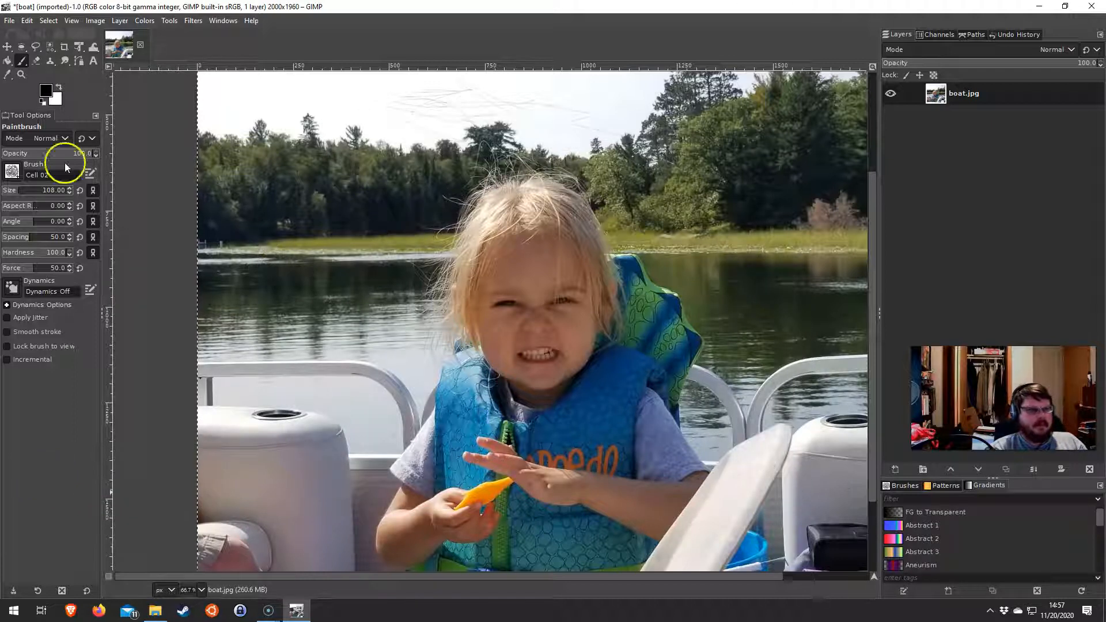
Erase a stroke across the photo with the Eraser and undo it.
{"action": "left_click", "coordinate": [40, 61]}
{"action": "mouse_move", "coordinate": [308, 166]}
{"action": "left_mouse_down"}
{"action": "mouse_move", "coordinate": [638, 579]}
{"action": "mouse_move", "coordinate": [667, 288]}
{"action": "mouse_move", "coordinate": [489, 217]}
{"action": "mouse_move", "coordinate": [547, 562]}
{"action": "left_mouse_up"}
{"action": "key", "text": "ctrl+z"}
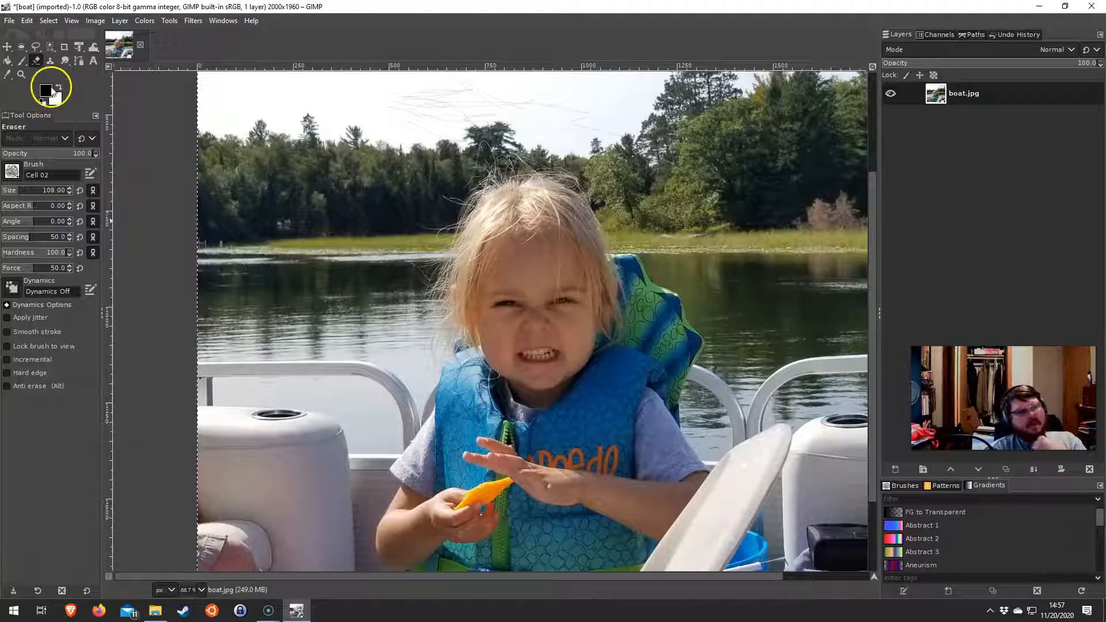
Swap the foreground and background colours, erase a winding stroke across the child's face with the black background colour, and undo the stroke.
{"action": "left_click", "coordinate": [48, 93]}
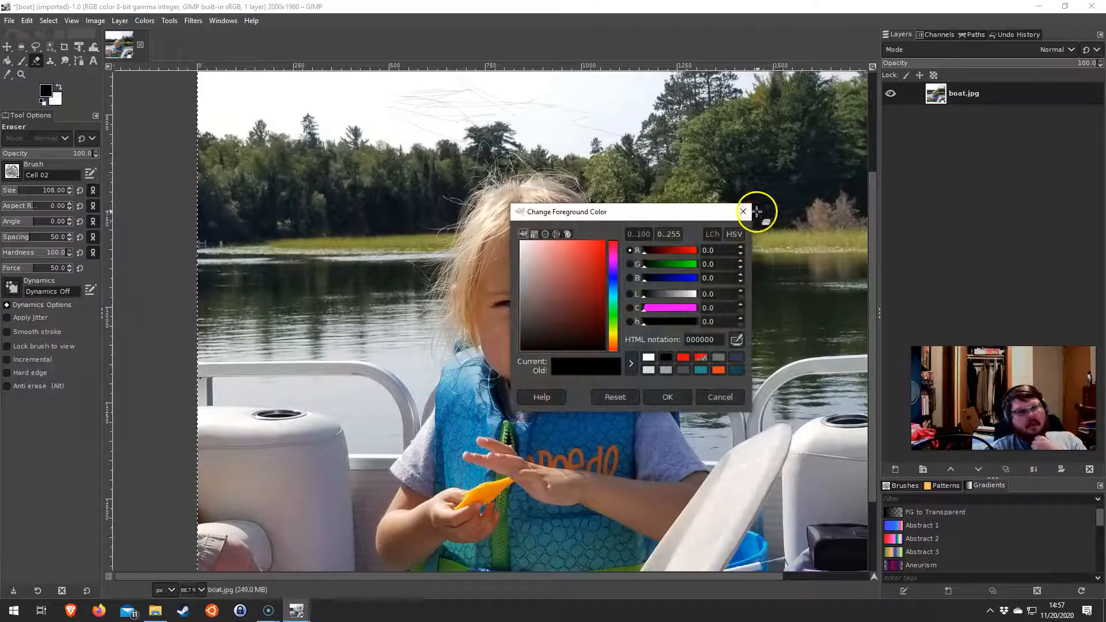
{"action": "left_click", "coordinate": [745, 212]}
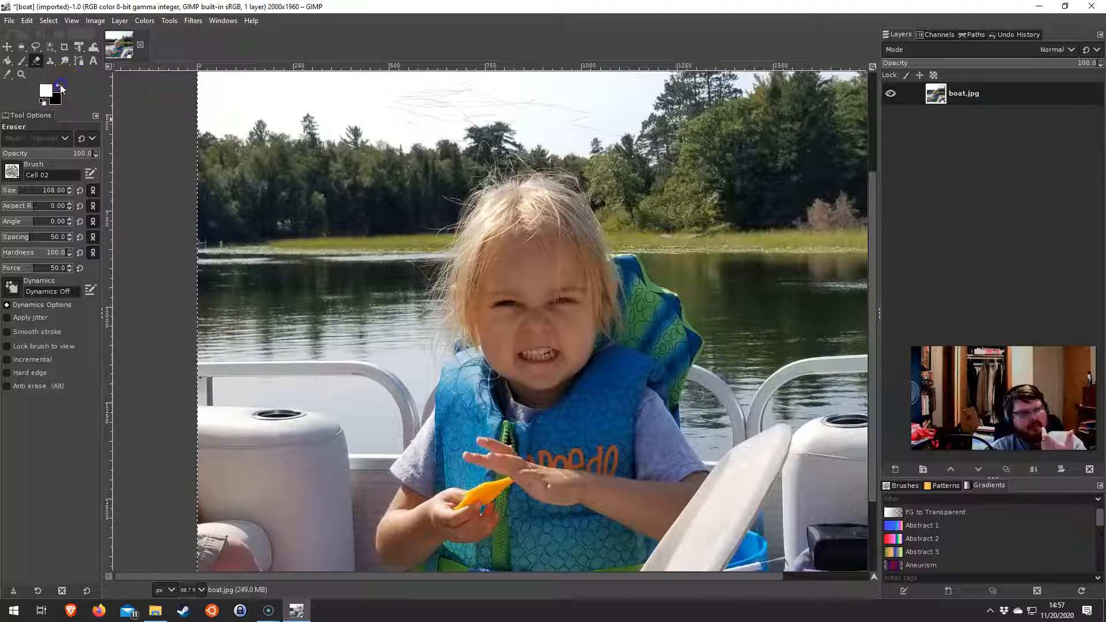
{"action": "mouse_move", "coordinate": [338, 168]}
{"action": "left_mouse_down"}
{"action": "mouse_move", "coordinate": [419, 170]}
{"action": "mouse_move", "coordinate": [668, 353]}
{"action": "mouse_move", "coordinate": [735, 268]}
{"action": "left_mouse_up"}
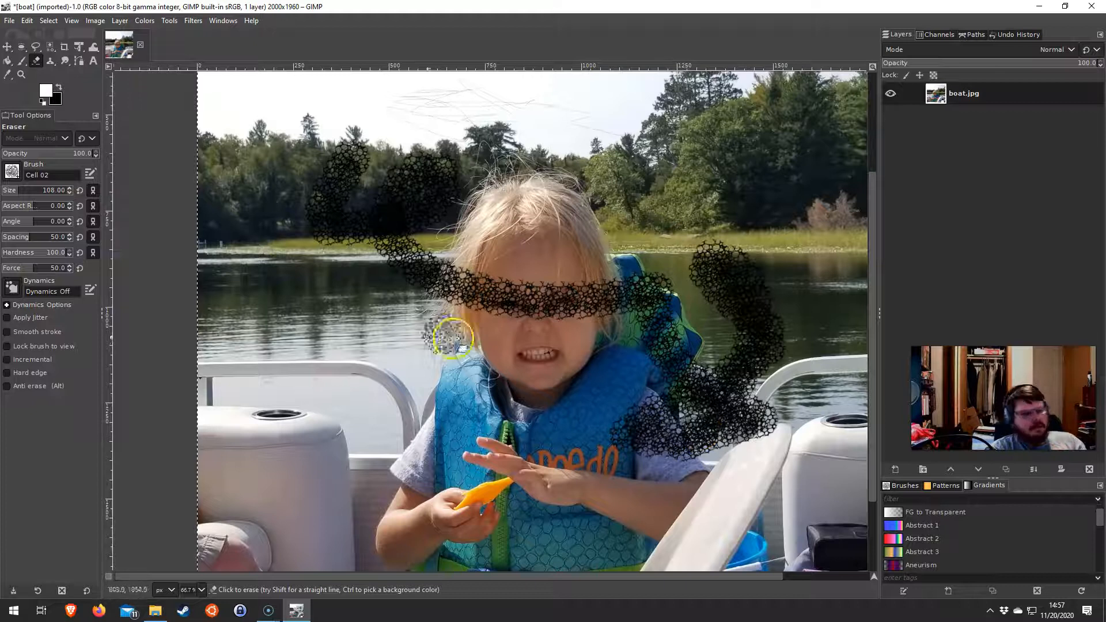
{"action": "key", "text": "ctrl+z"}
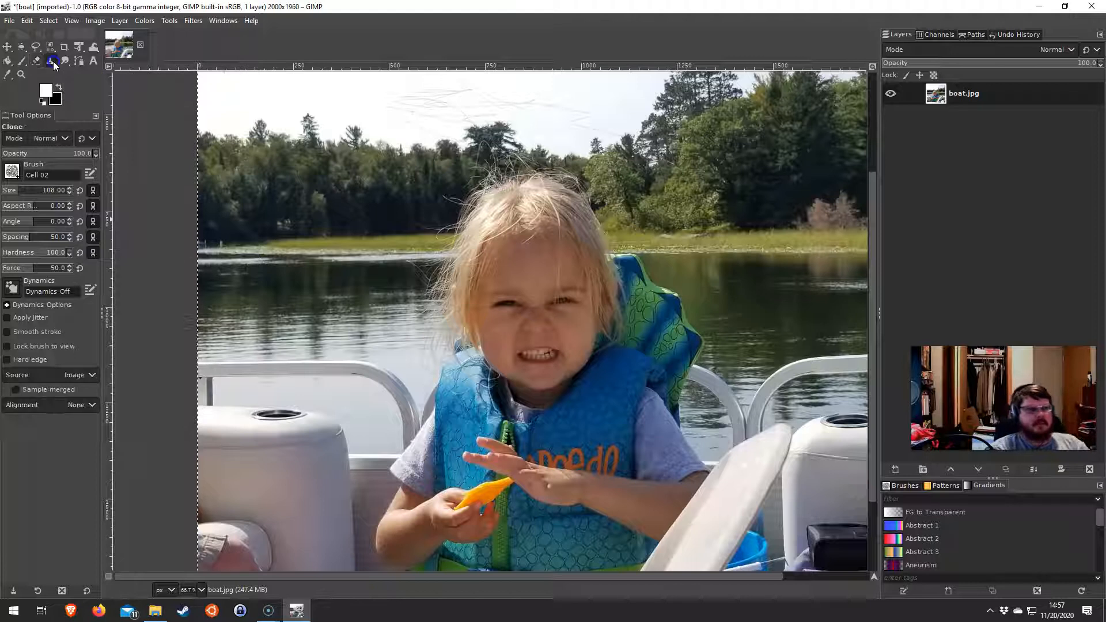
Try to clone part of the photo onto the water beside the child with the Clone tool.
{"action": "key", "text": "p"}
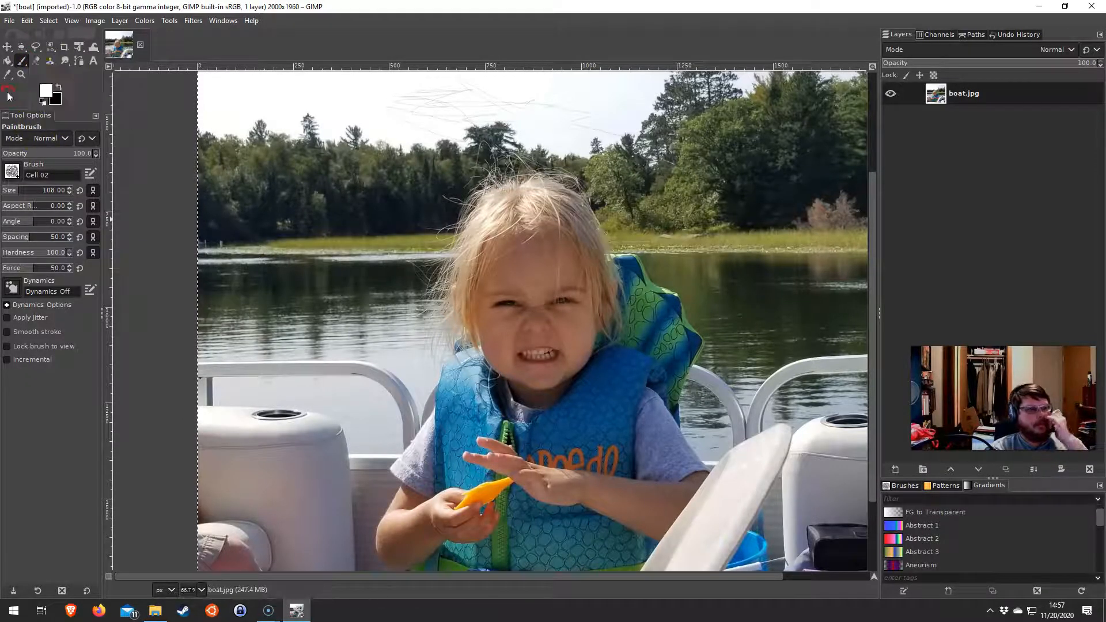
{"action": "left_click", "coordinate": [50, 59]}
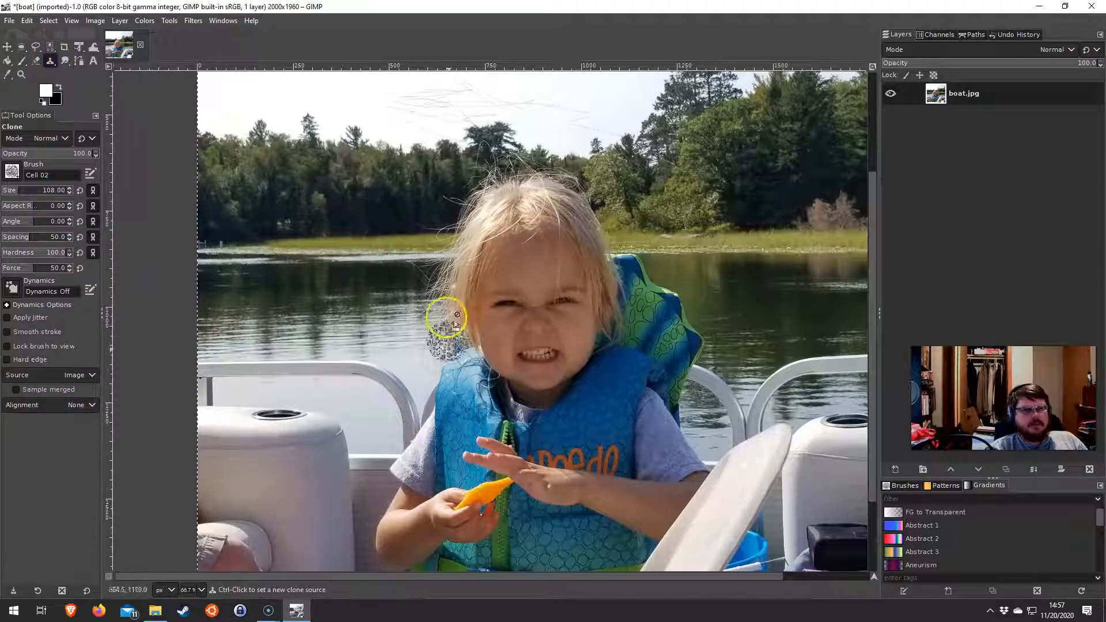
{"action": "left_click", "coordinate": [50, 63]}
{"action": "left_click", "coordinate": [50, 62]}
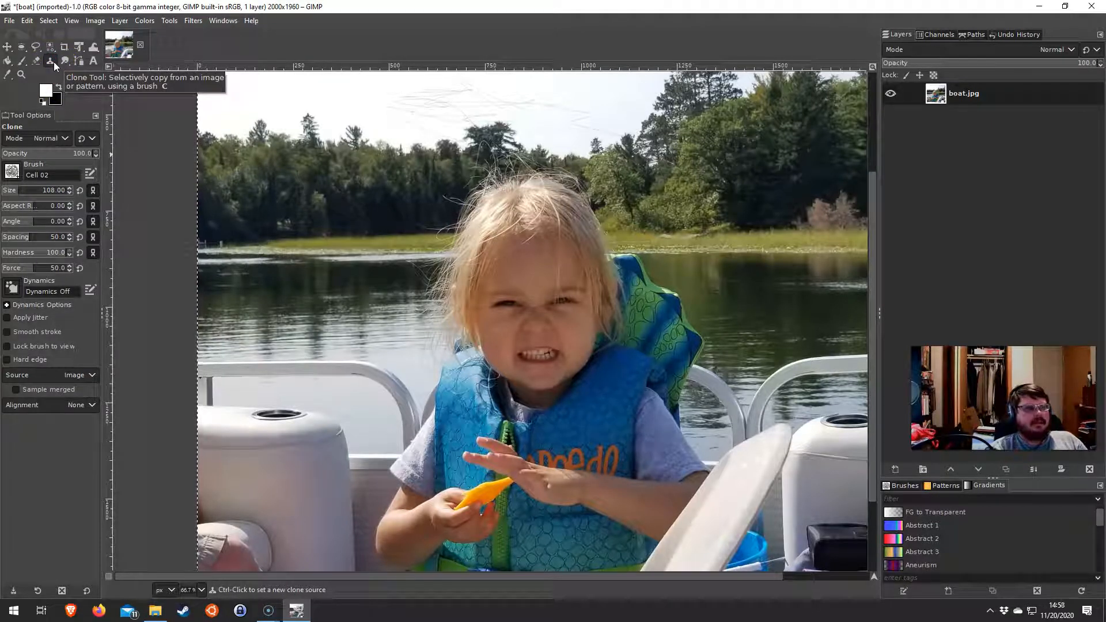
{"action": "left_click", "coordinate": [559, 304]}
{"action": "right_click", "coordinate": [394, 284]}
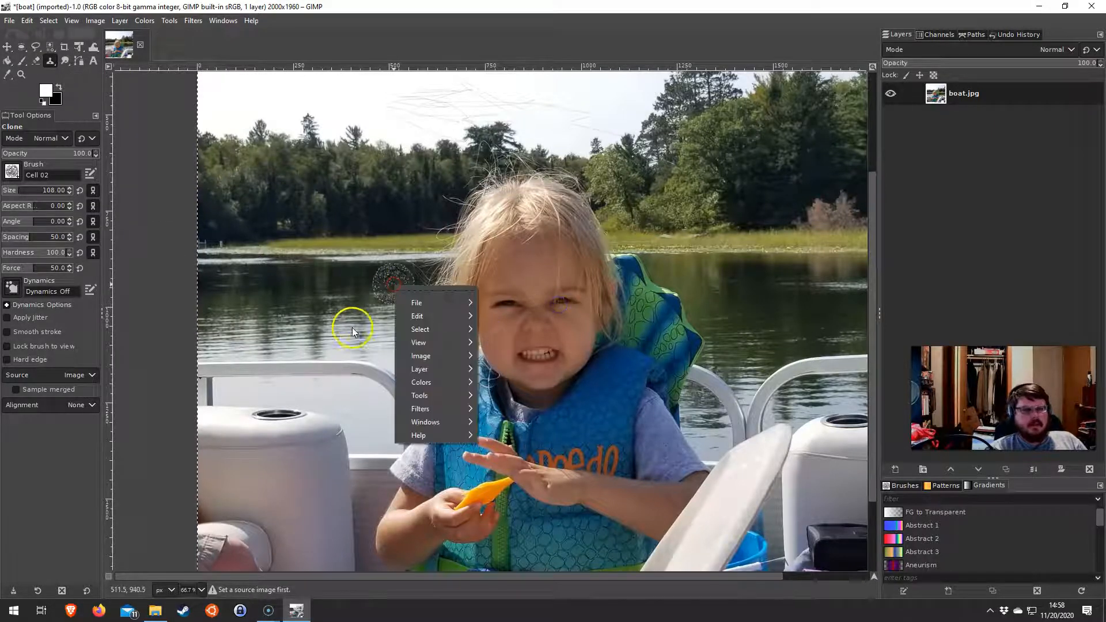
{"action": "left_click", "coordinate": [314, 298]}
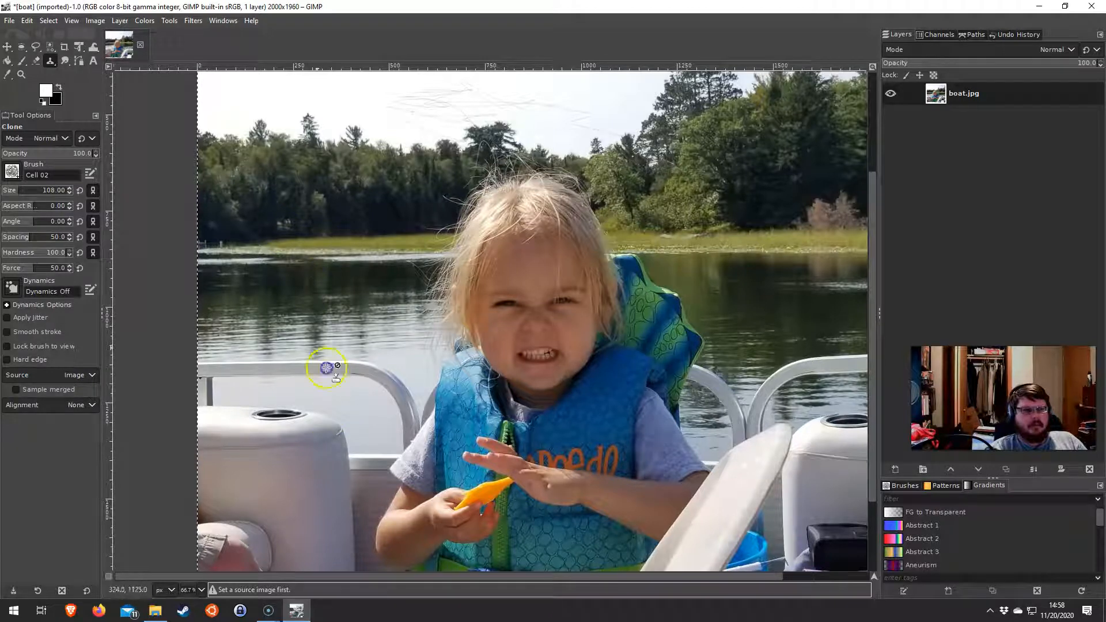
Smudge the child's face with the Smudge tool and undo the smudging.
{"action": "left_click", "coordinate": [63, 61]}
{"action": "mouse_move", "coordinate": [506, 271]}
{"action": "left_mouse_down"}
{"action": "mouse_move", "coordinate": [590, 272]}
{"action": "mouse_move", "coordinate": [545, 242]}
{"action": "mouse_move", "coordinate": [480, 229]}
{"action": "mouse_move", "coordinate": [504, 281]}
{"action": "mouse_move", "coordinate": [566, 352]}
{"action": "mouse_move", "coordinate": [492, 365]}
{"action": "mouse_move", "coordinate": [528, 329]}
{"action": "mouse_move", "coordinate": [492, 265]}
{"action": "mouse_move", "coordinate": [509, 307]}
{"action": "mouse_move", "coordinate": [561, 318]}
{"action": "left_mouse_up"}
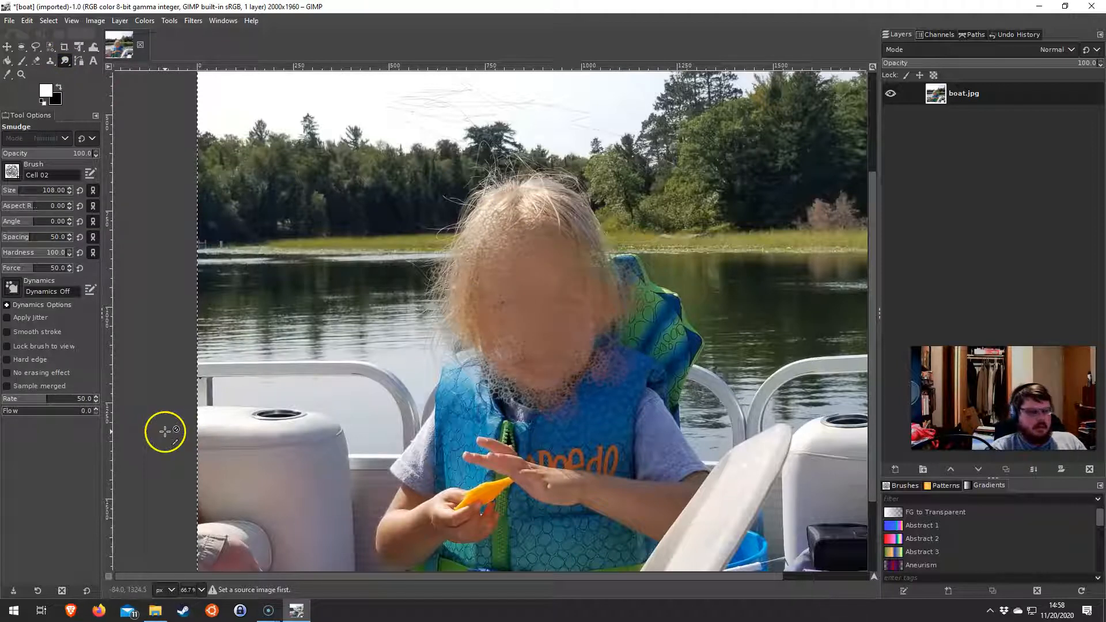
{"action": "key", "text": "ctrl+z"}
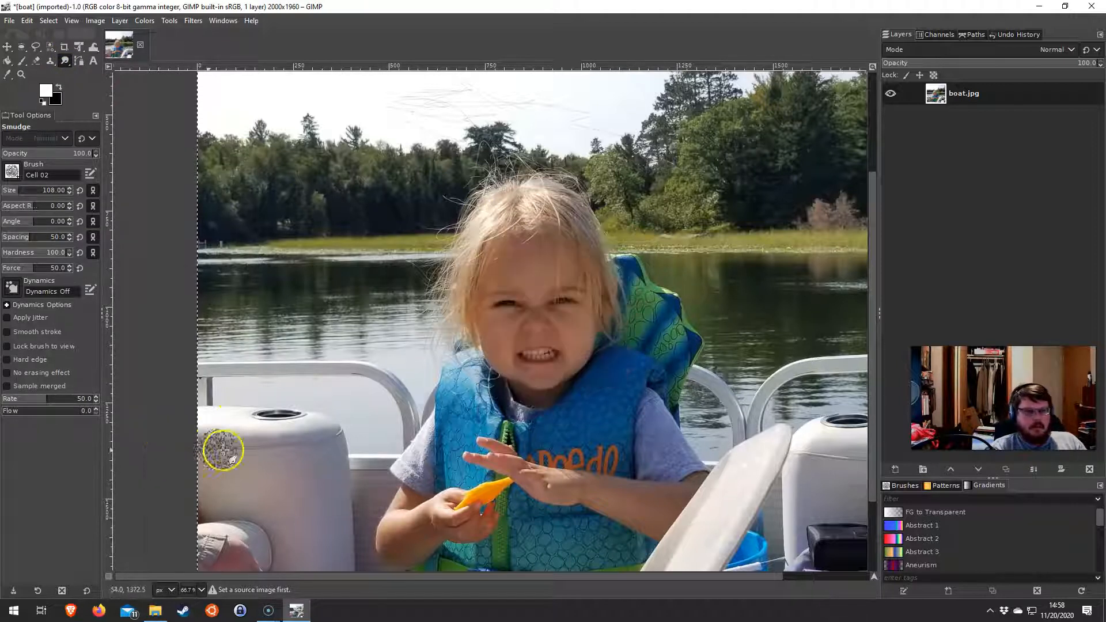
Place path anchors along the child's face, from the hair on one side, under the chin and up past the opposite ear.
{"action": "left_click", "coordinate": [78, 61]}
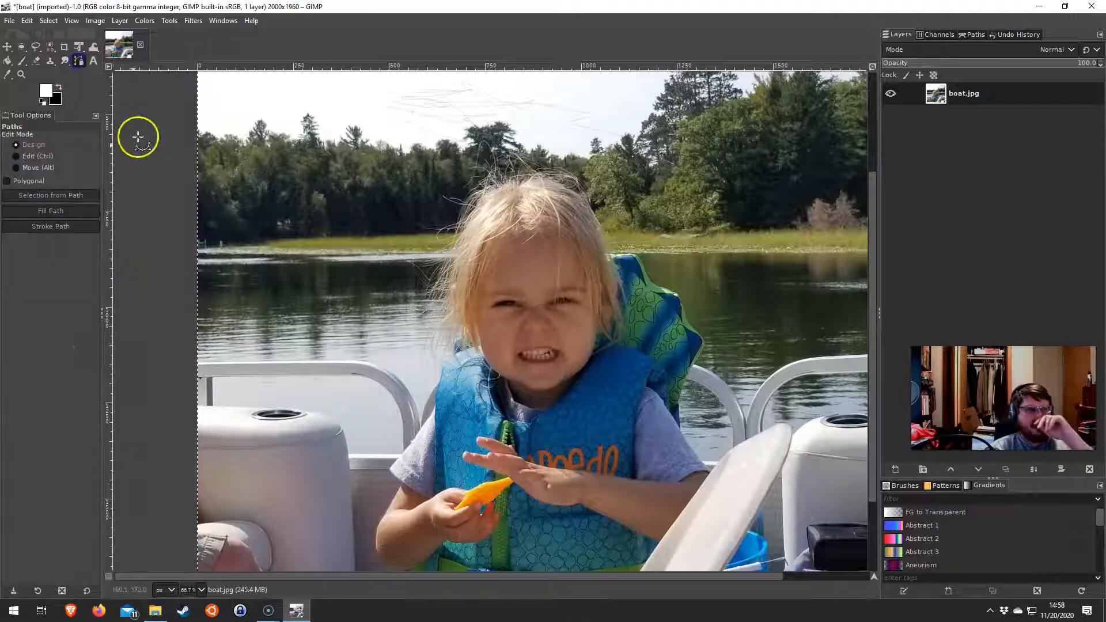
{"action": "scroll", "coordinate": [496, 422], "scroll_direction": "up", "scroll_amount": 4}
{"action": "scroll", "coordinate": [496, 422], "scroll_direction": "down", "scroll_amount": 1}
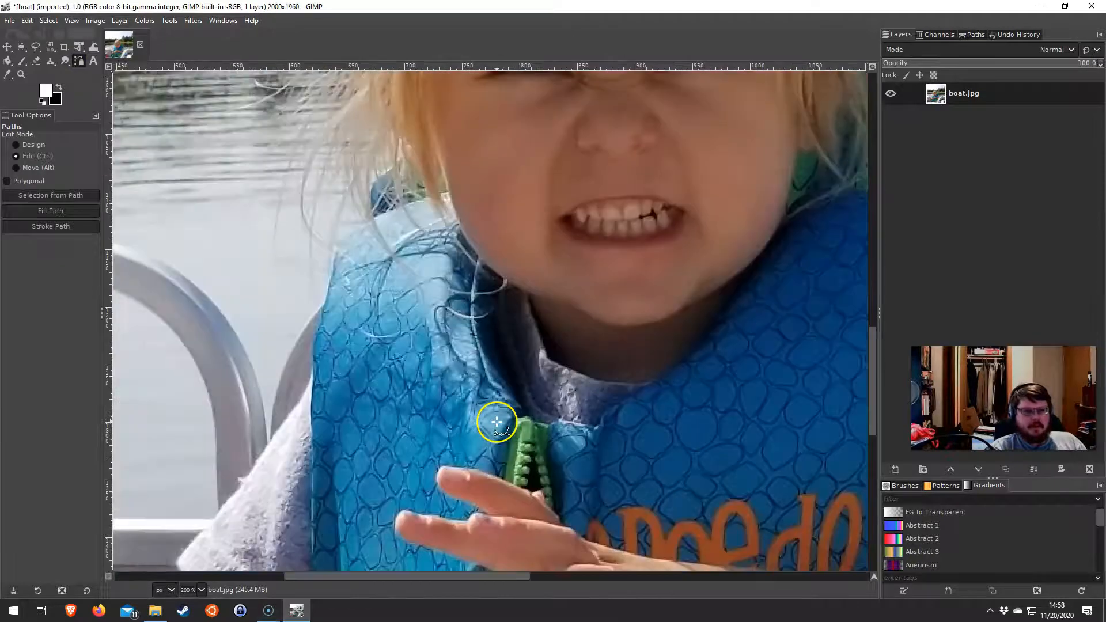
{"action": "left_click_drag", "start_coordinate": [416, 257], "coordinate": [397, 449]}
{"action": "left_click_drag", "start_coordinate": [518, 412], "coordinate": [343, 351]}
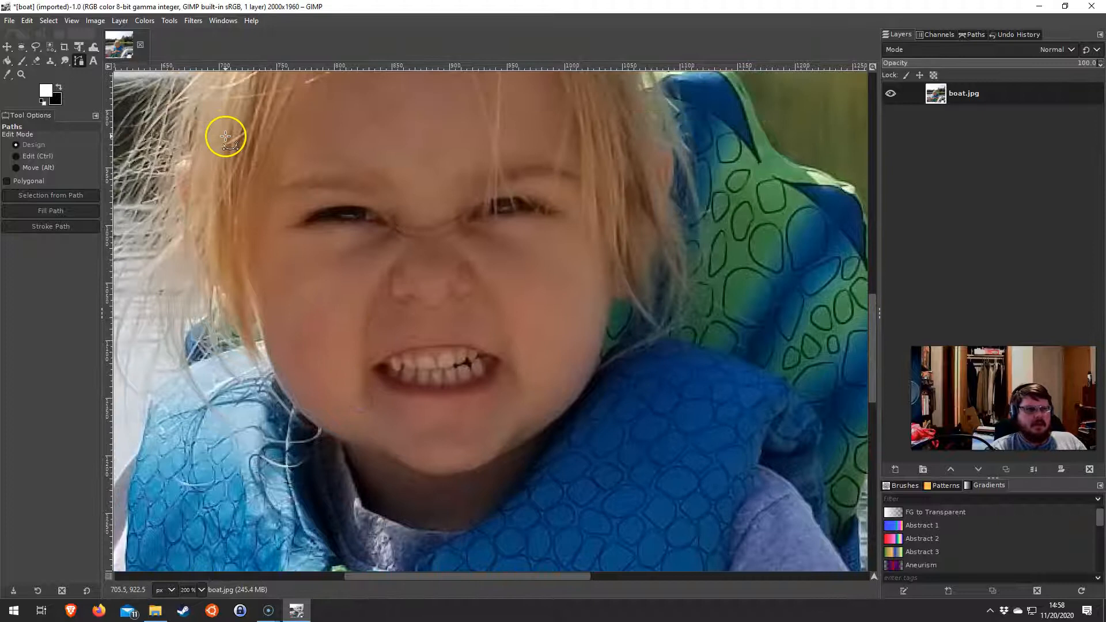
{"action": "left_click_drag", "start_coordinate": [209, 125], "coordinate": [208, 181]}
{"action": "left_click", "coordinate": [337, 440]}
{"action": "left_click", "coordinate": [496, 465]}
{"action": "left_click", "coordinate": [561, 427]}
{"action": "left_click", "coordinate": [608, 331]}
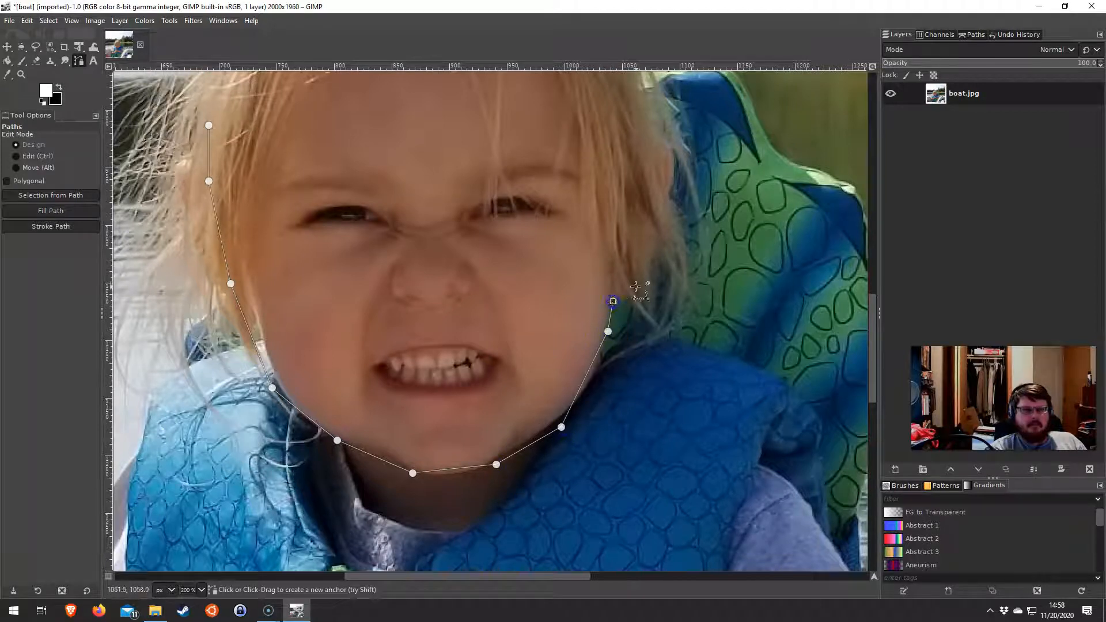
{"action": "left_click", "coordinate": [661, 183]}
{"action": "left_click", "coordinate": [658, 142]}
Continue the path over the top of the child's hair and close it at the starting anchor.
{"action": "left_click_drag", "start_coordinate": [524, 104], "coordinate": [667, 369]}
{"action": "left_click", "coordinate": [754, 286]}
{"action": "left_click", "coordinate": [699, 189]}
{"action": "left_click", "coordinate": [402, 195]}
{"action": "left_click", "coordinate": [356, 291]}
{"action": "left_click", "coordinate": [356, 379]}
{"action": "left_click", "coordinate": [356, 395], "text": "ctrl"}
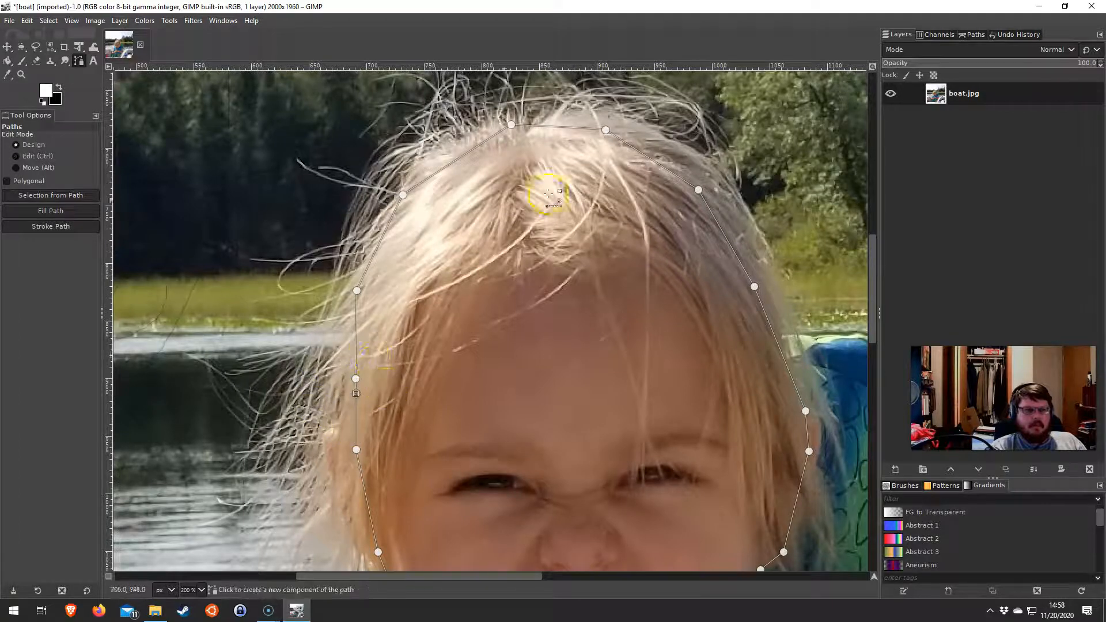
Add the head path to the selection and return to the layer list.
{"action": "left_click", "coordinate": [974, 34]}
{"action": "right_click", "coordinate": [970, 68]}
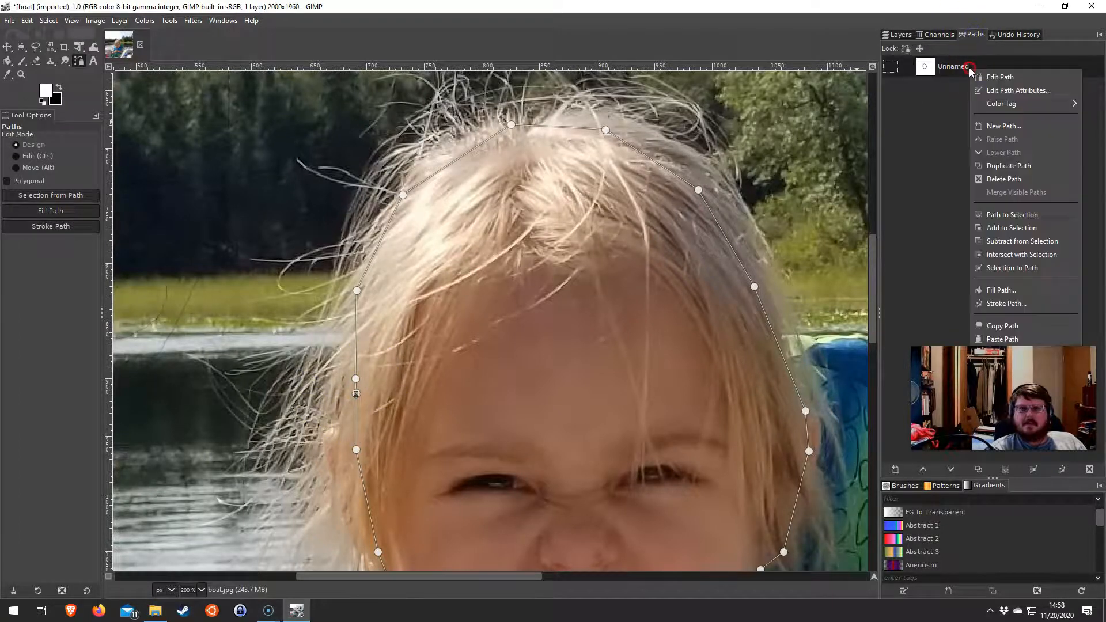
{"action": "left_click", "coordinate": [1012, 230]}
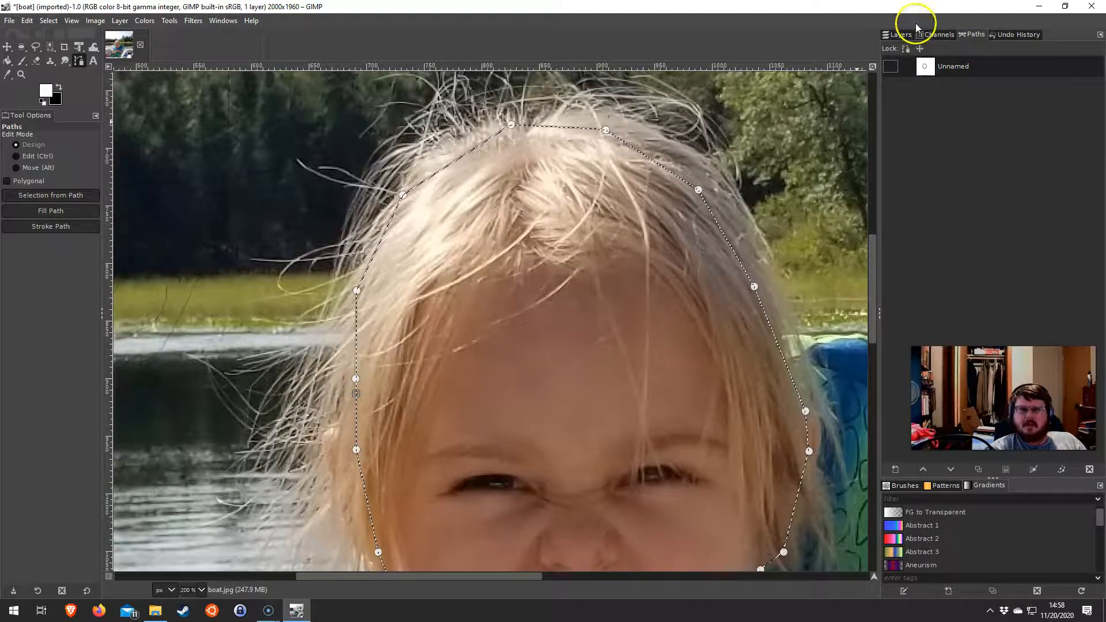
{"action": "left_click", "coordinate": [901, 35]}
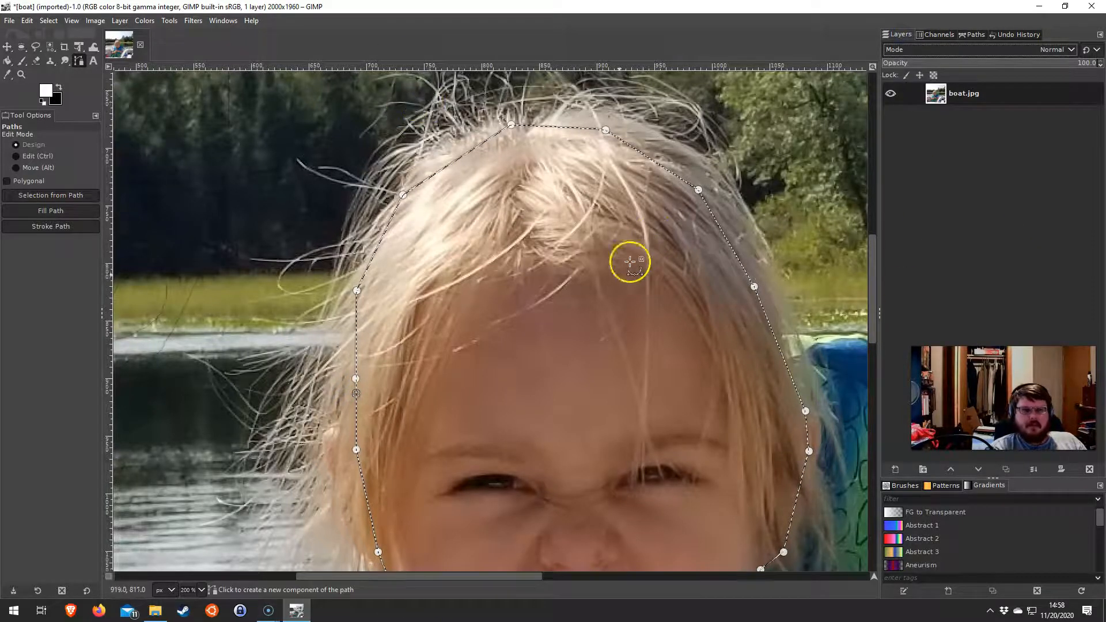
Copy the selected head area from the boat.jpg layer to the clipboard.
{"action": "scroll", "coordinate": [610, 285], "scroll_direction": "down", "scroll_amount": 6}
{"action": "scroll", "coordinate": [612, 279], "scroll_direction": "up", "scroll_amount": 4}
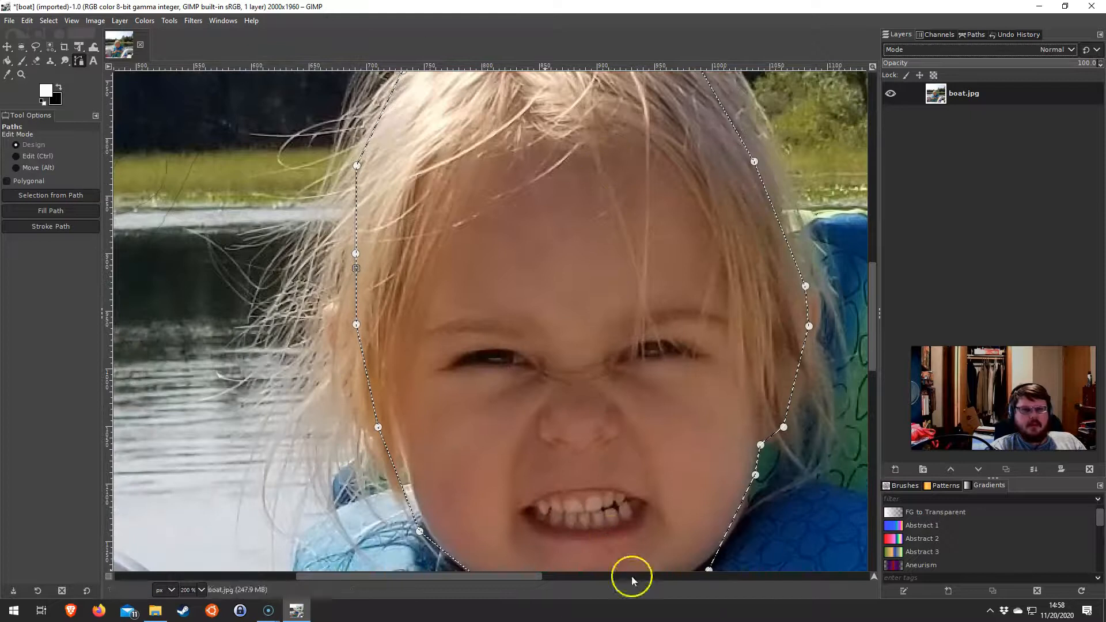
{"action": "left_click", "coordinate": [476, 242]}
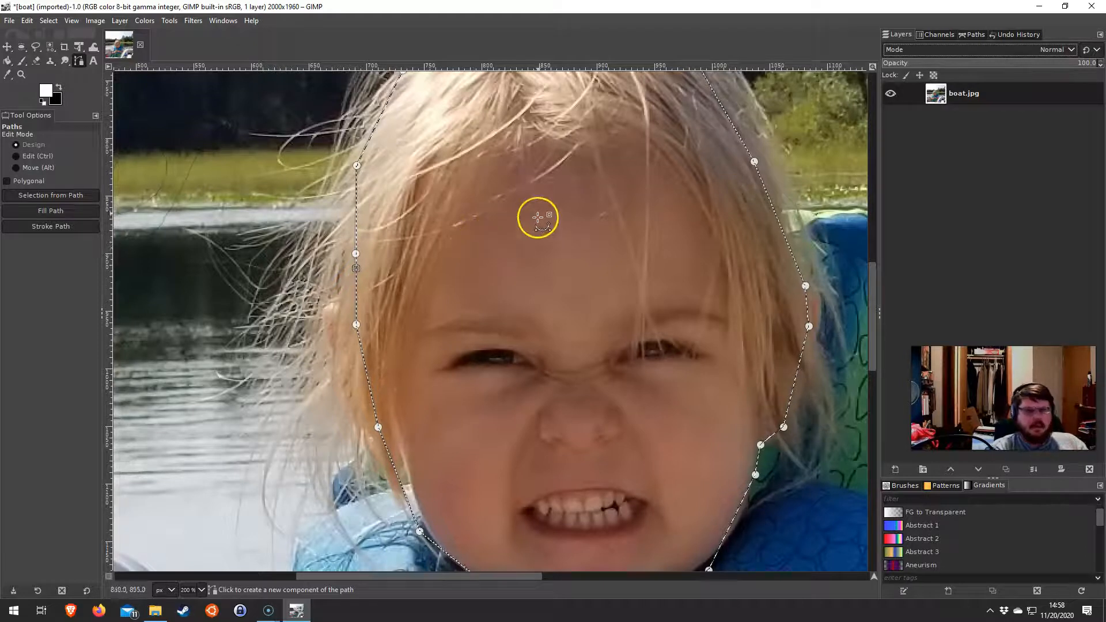
{"action": "left_click", "coordinate": [1001, 86]}
{"action": "key", "text": "ctrl+c"}
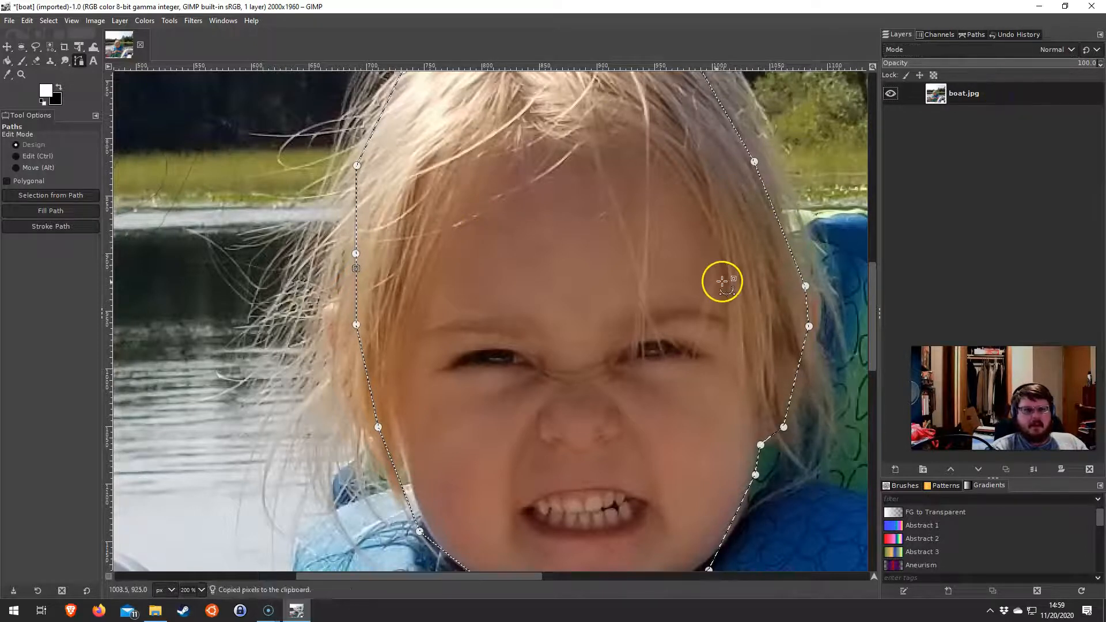
Hide the boat.jpg layer and show it again.
{"action": "scroll", "coordinate": [581, 283], "scroll_direction": "down", "scroll_amount": 8}
{"action": "key", "text": "space"}
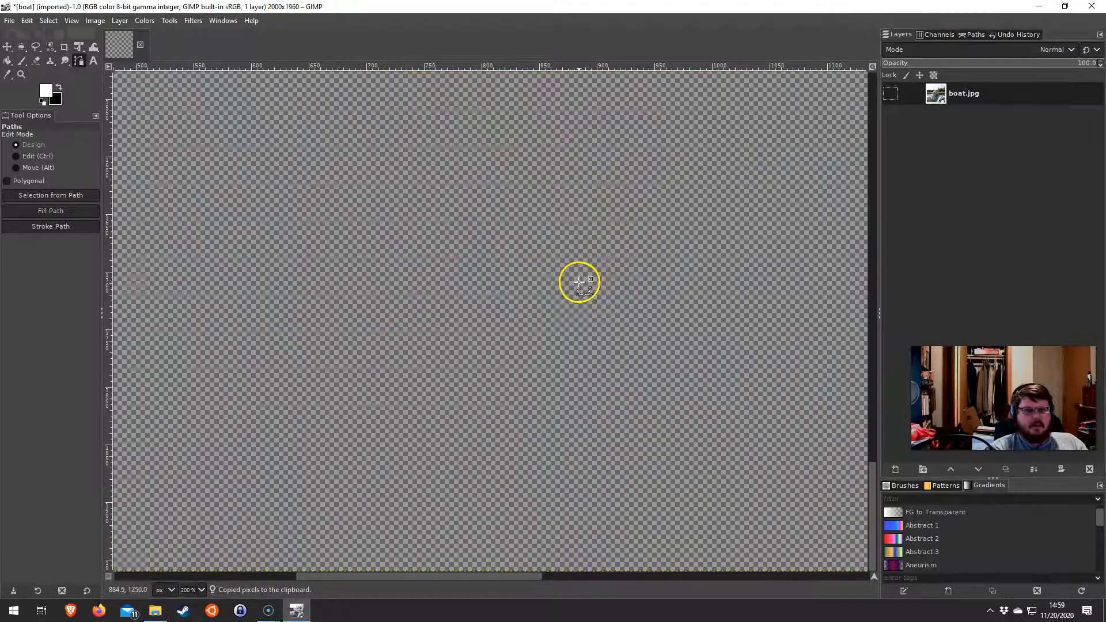
{"action": "scroll", "coordinate": [579, 282], "scroll_direction": "up", "scroll_amount": 7}
{"action": "key", "text": "space"}
{"action": "scroll", "coordinate": [578, 282], "scroll_direction": "down", "scroll_amount": 7}
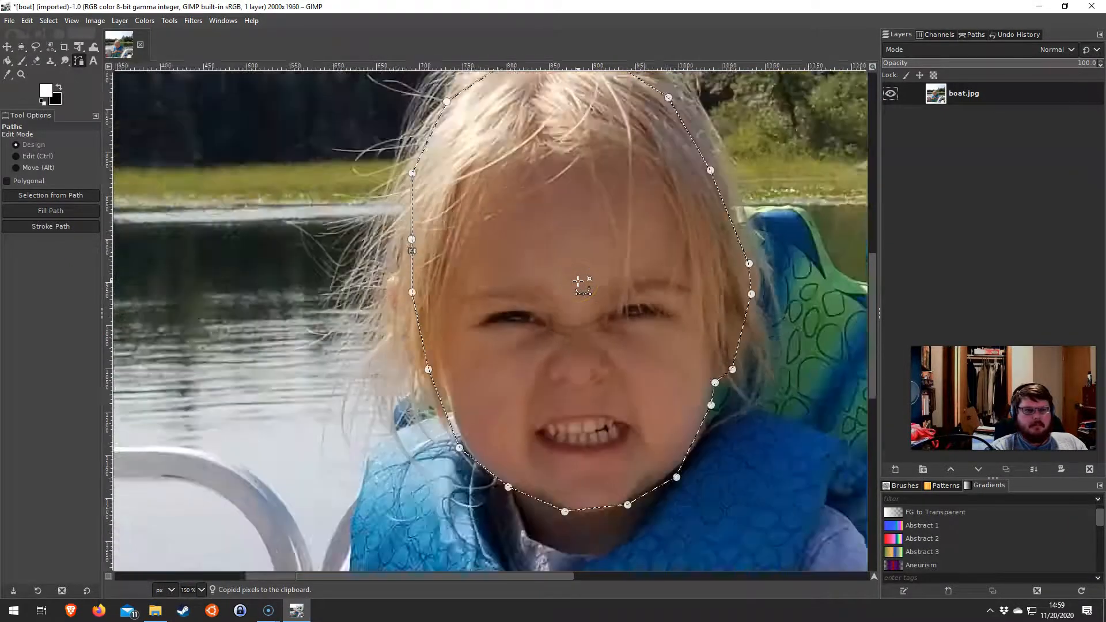
Paste the copied head as a new layer and move it into the sky above the treeline.
{"action": "scroll", "coordinate": [577, 280], "scroll_direction": "up", "scroll_amount": 2}
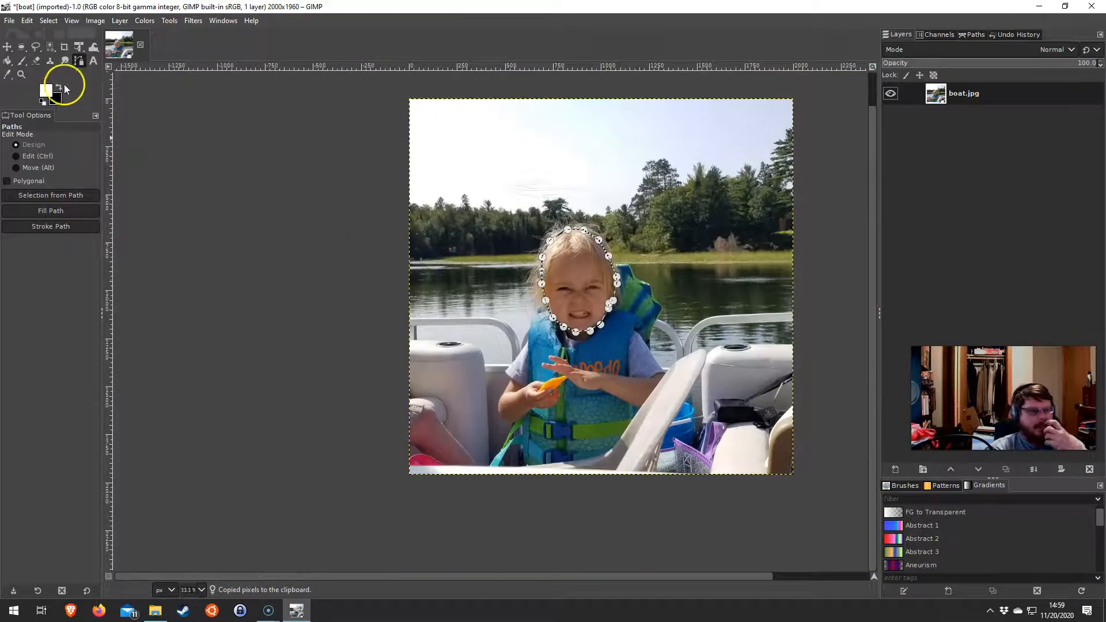
{"action": "key", "text": "ctrl+v"}
{"action": "left_click", "coordinate": [894, 469]}
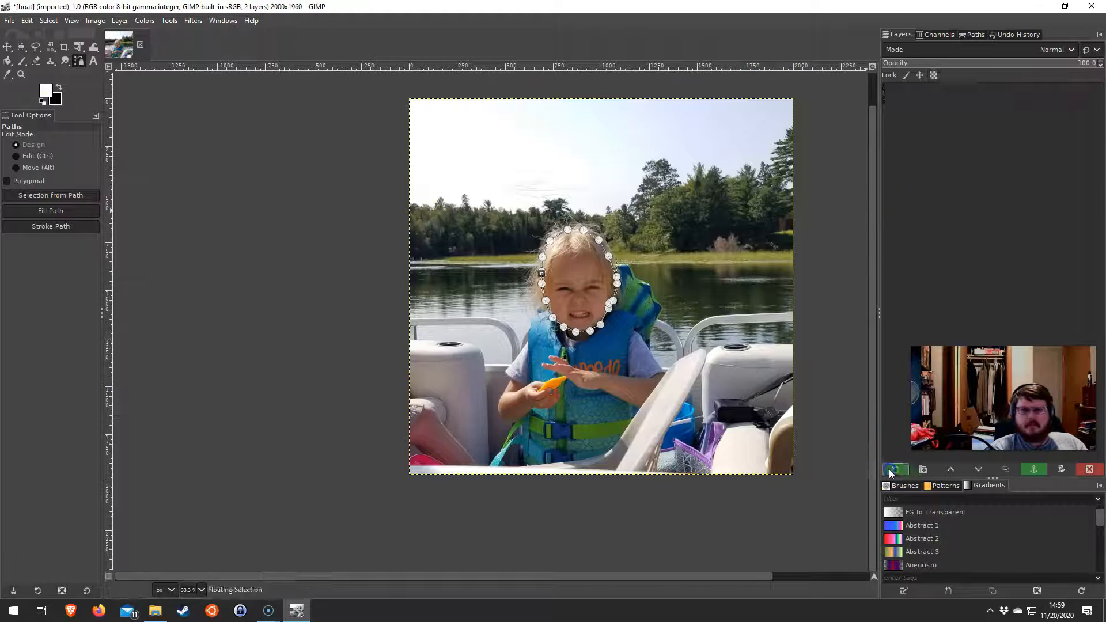
{"action": "left_click", "coordinate": [7, 46]}
{"action": "left_click_drag", "start_coordinate": [602, 296], "coordinate": [494, 171]}
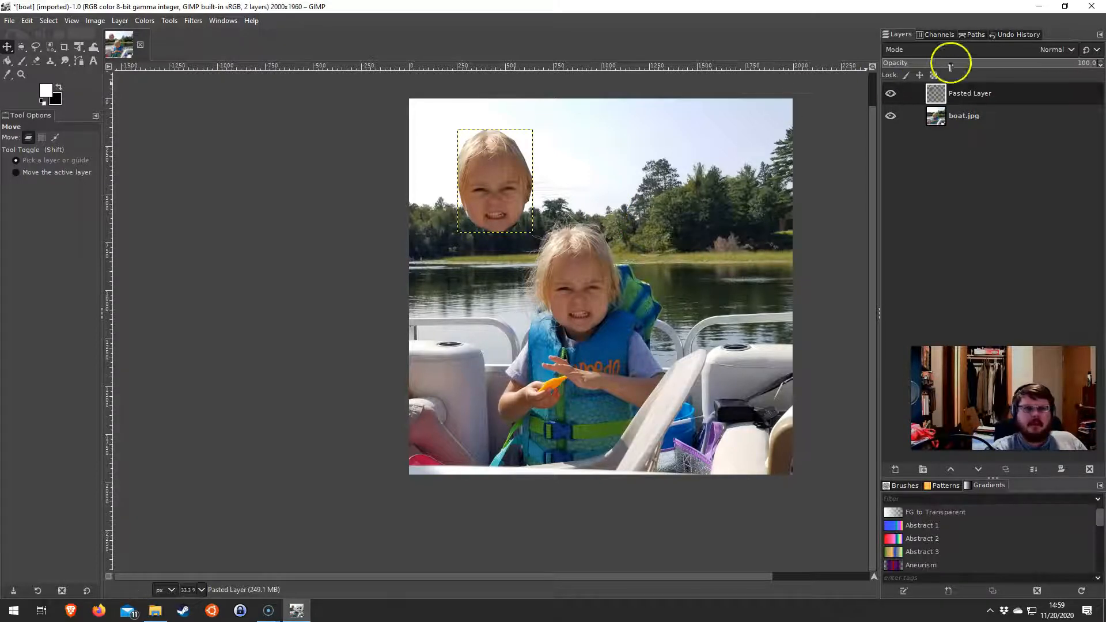
Delete the pasted head layer.
{"action": "left_click", "coordinate": [1091, 470]}
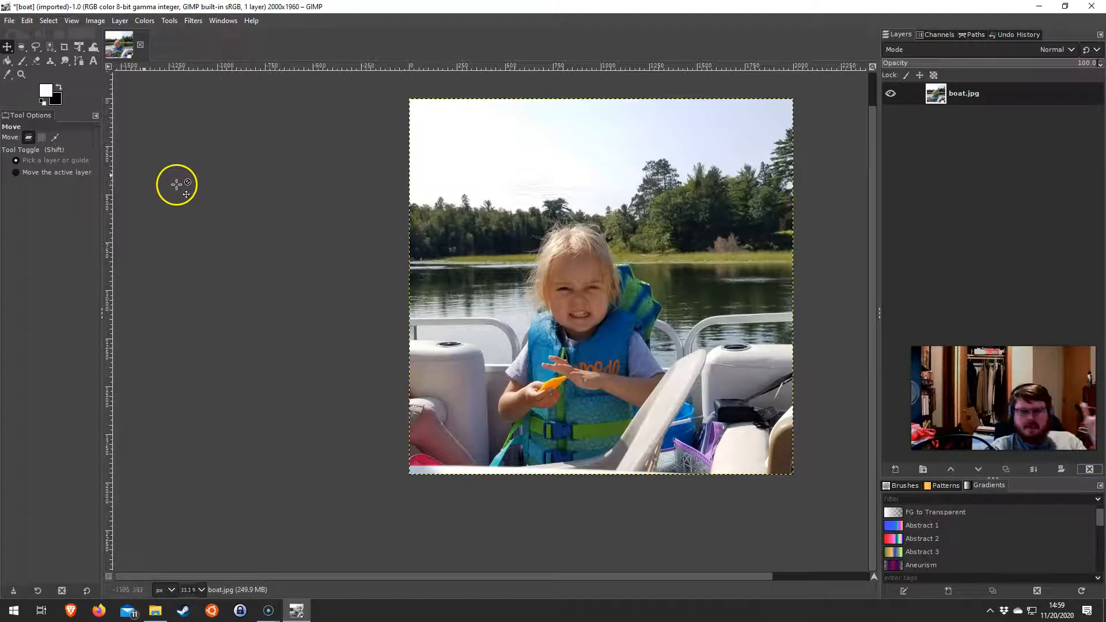
Add a text layer reading ROCKET in the sky of the photo.
{"action": "left_click", "coordinate": [92, 60]}
{"action": "left_click", "coordinate": [459, 140]}
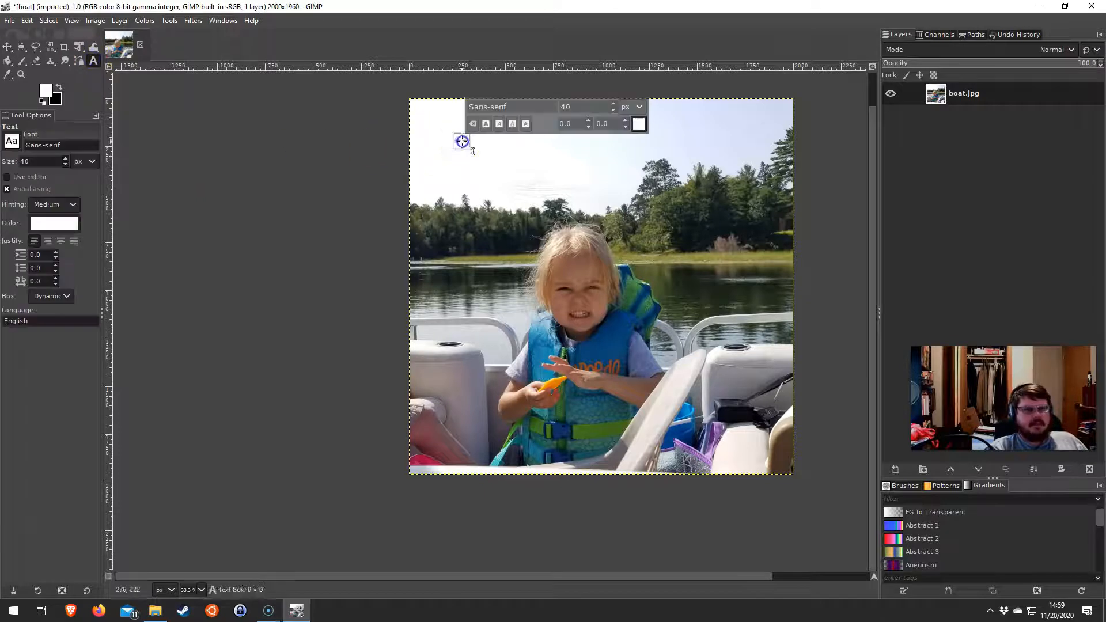
{"action": "type", "text": "zRO"}
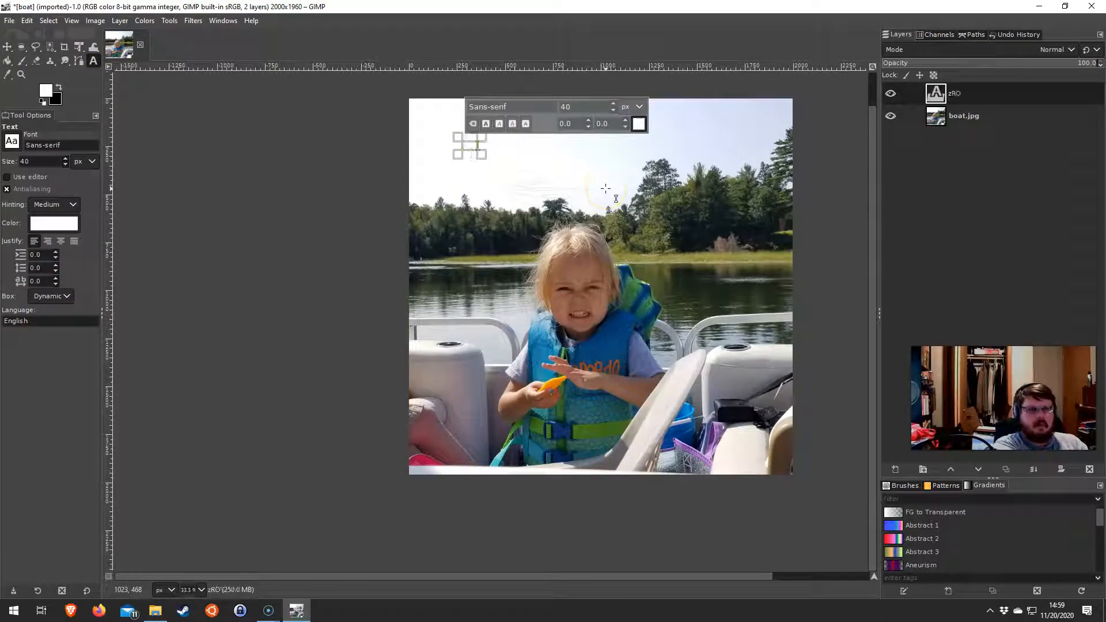
{"action": "type", "text": "CK"}
{"action": "key", "text": "BackSpace"}
{"action": "key", "text": "BackSpace"}
{"action": "key", "text": "BackSpace"}
{"action": "key", "text": "BackSpace"}
{"action": "key", "text": "BackSpace"}
{"action": "type", "text": "R"}
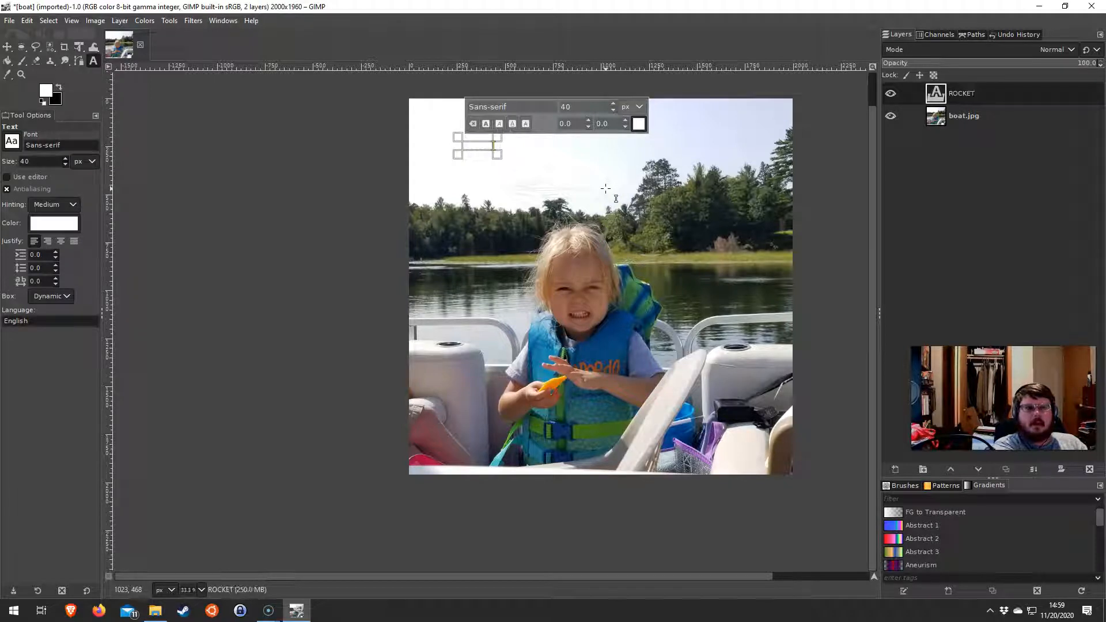
Set the ROCKET text's colour to black (000000) and its size to 129 px.
{"action": "left_click", "coordinate": [639, 124]}
{"action": "left_click", "coordinate": [663, 183]}
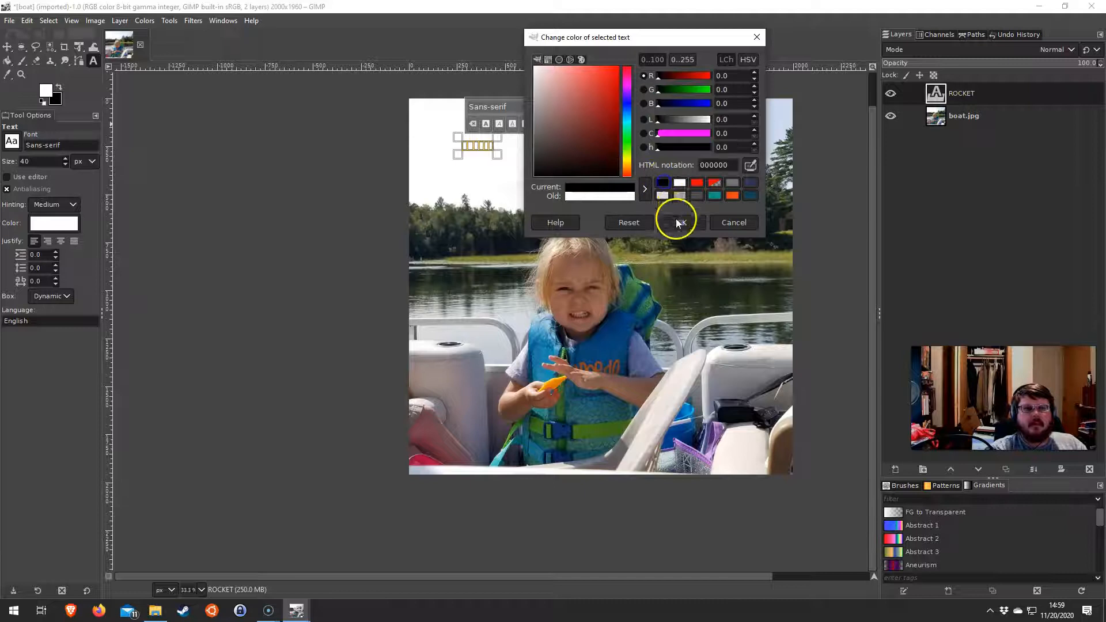
{"action": "left_click", "coordinate": [678, 220]}
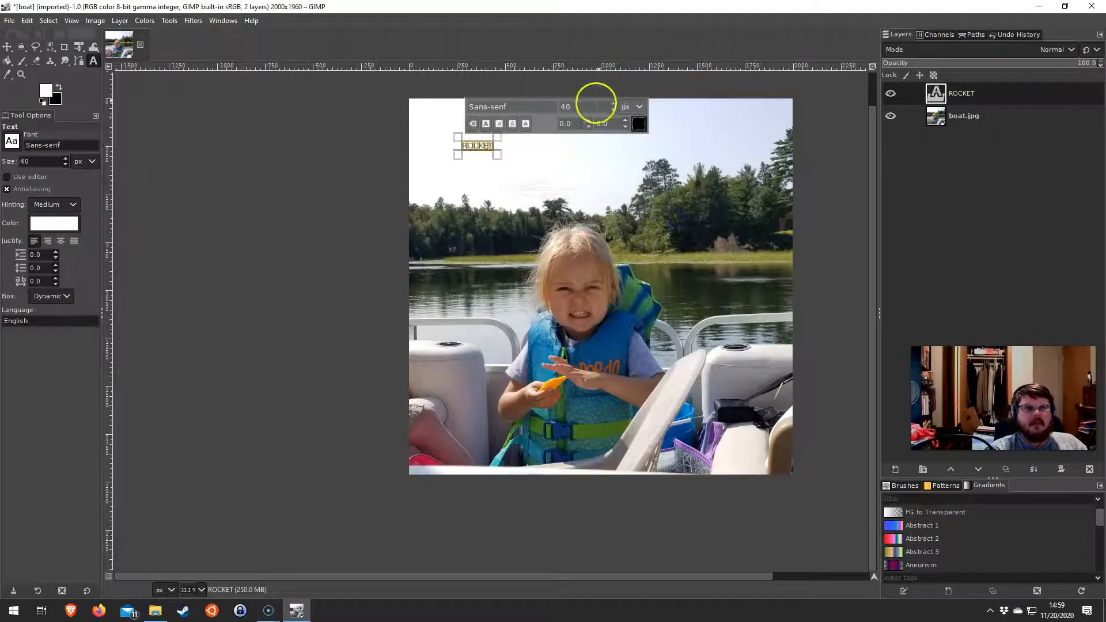
{"action": "left_click", "coordinate": [614, 104]}
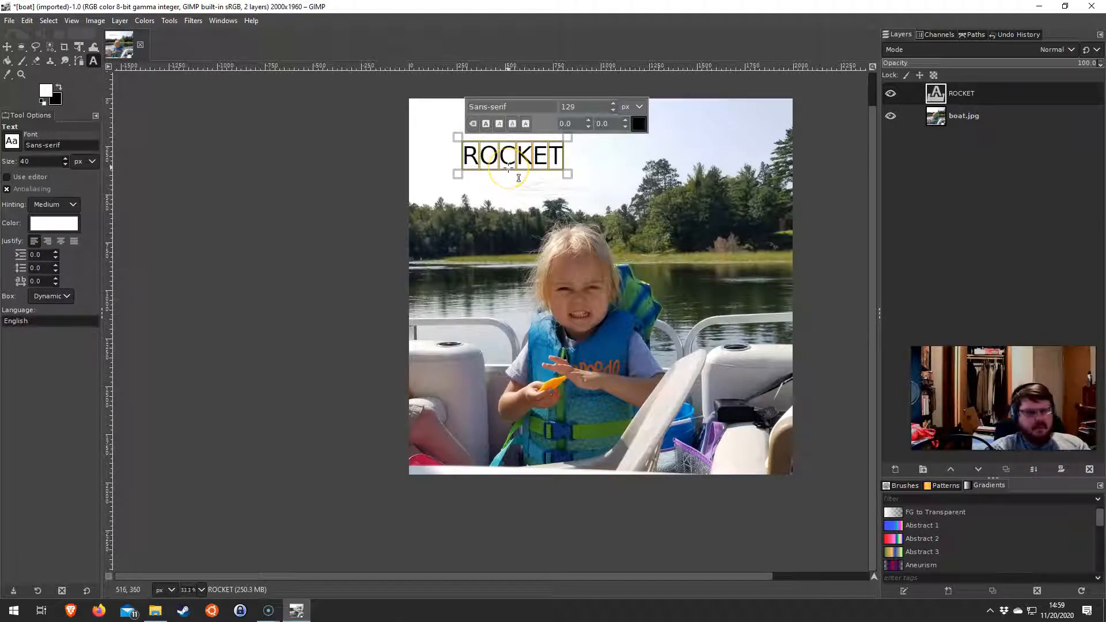
{"action": "left_click", "coordinate": [808, 195]}
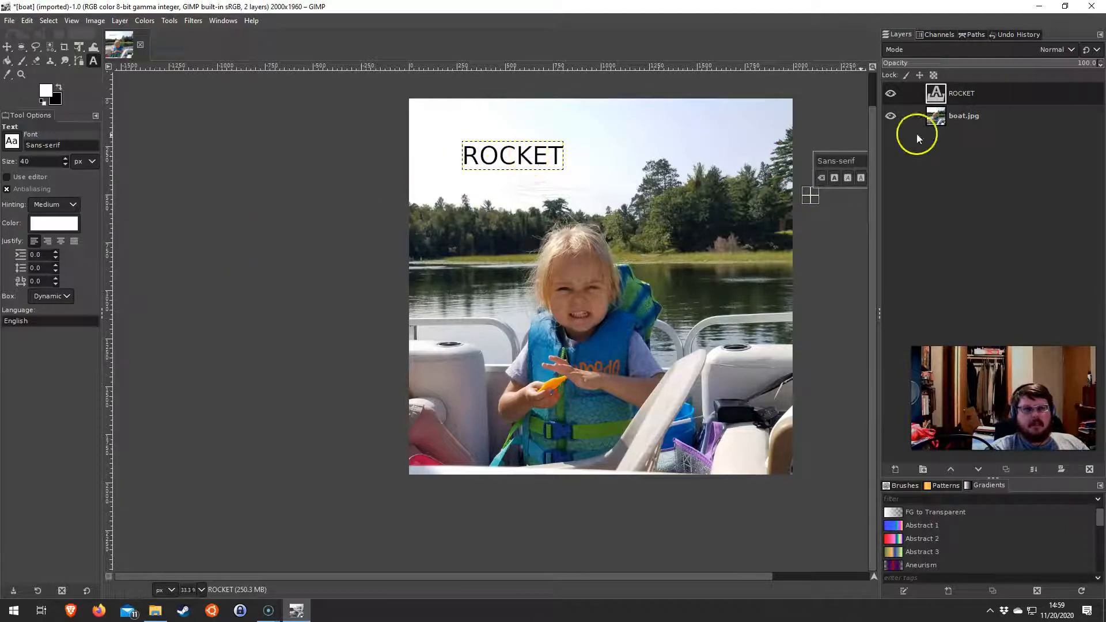
{"action": "right_click", "coordinate": [970, 95]}
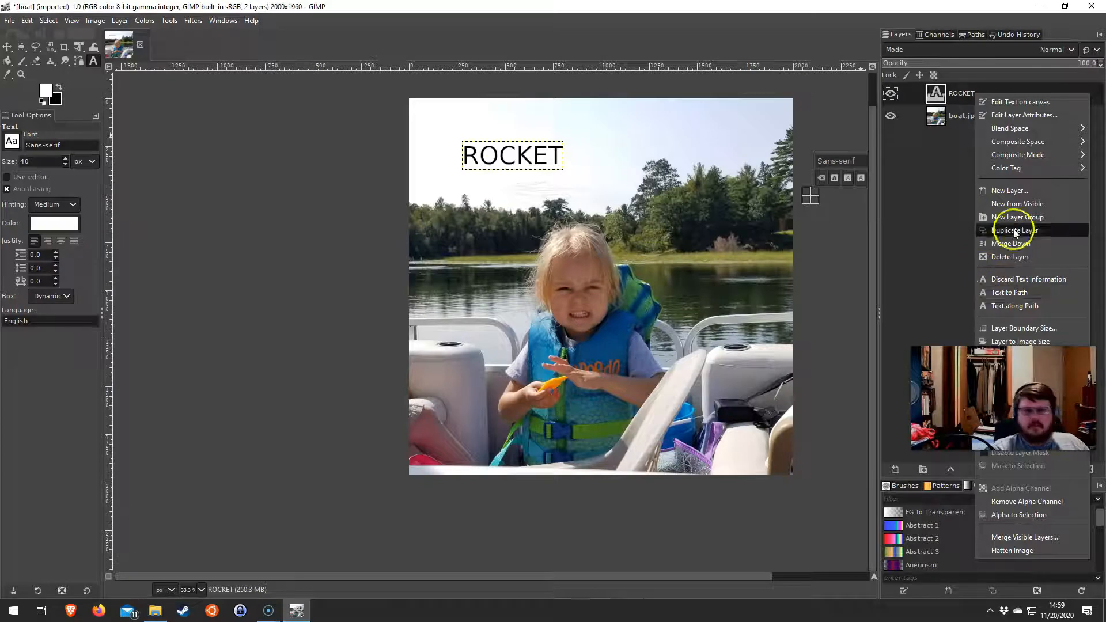
{"action": "left_click", "coordinate": [754, 63]}
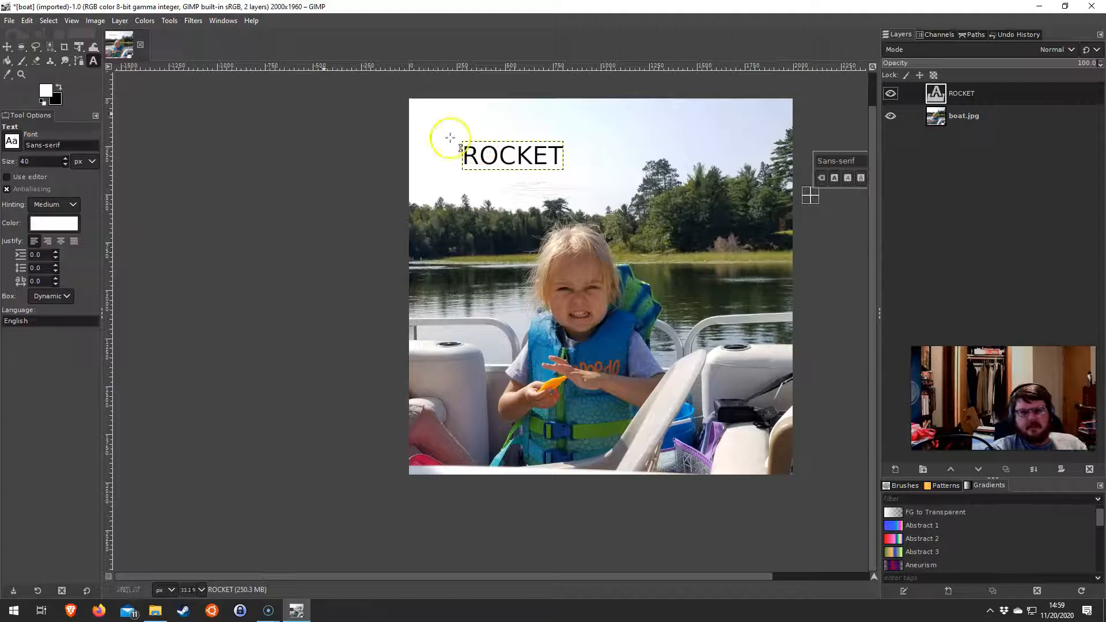
Try to sample a foreground colour from the photo with the Color Picker.
{"action": "left_click", "coordinate": [7, 75]}
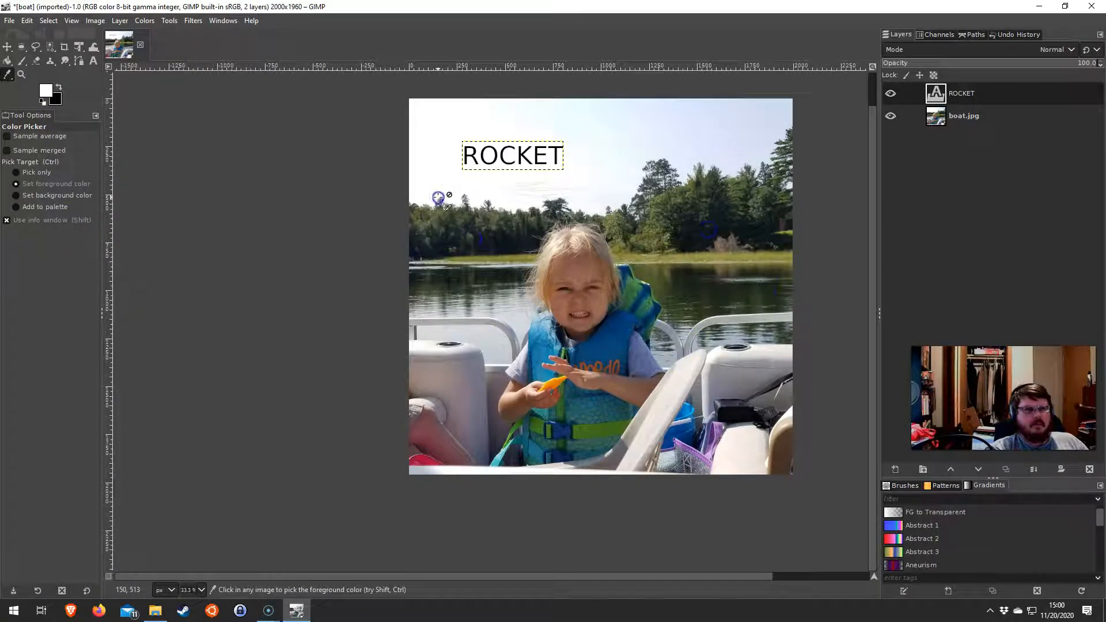
{"action": "right_click", "coordinate": [441, 328]}
{"action": "left_click", "coordinate": [444, 295]}
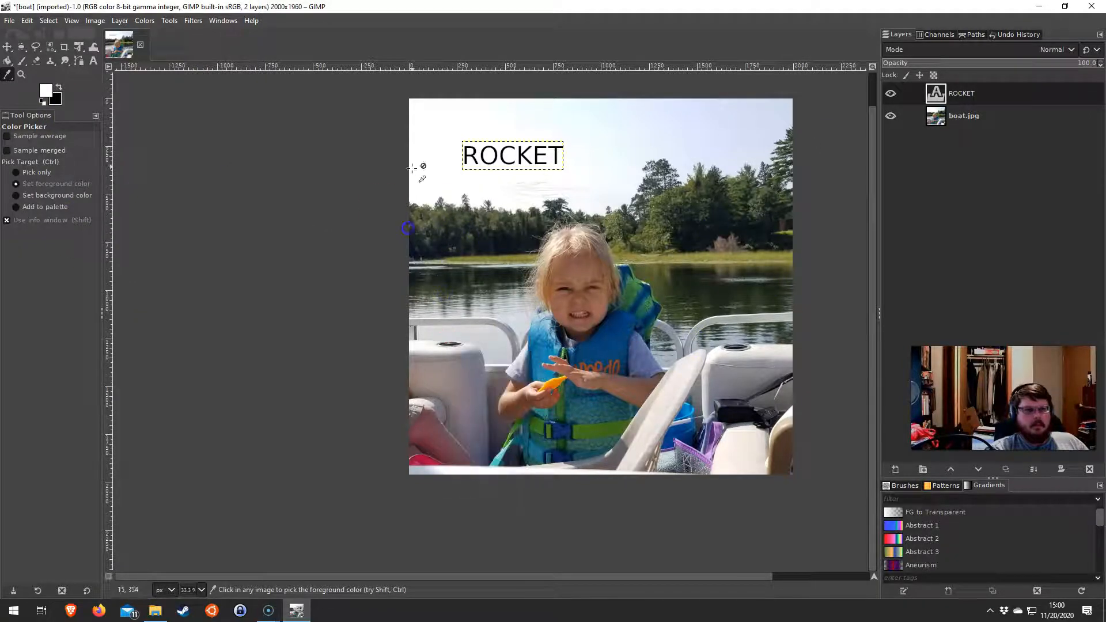
{"action": "left_click", "coordinate": [9, 77]}
{"action": "left_click", "coordinate": [25, 72]}
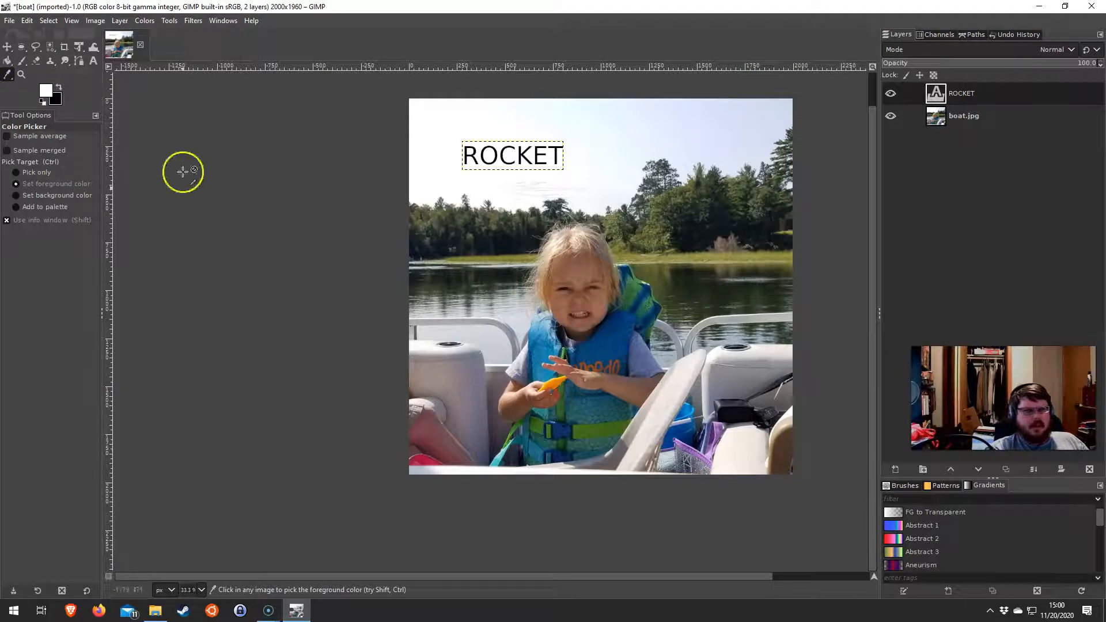
Try the red ef3d3d as the foreground colour and cancel the change.
{"action": "left_click", "coordinate": [49, 94]}
{"action": "left_click", "coordinate": [583, 246]}
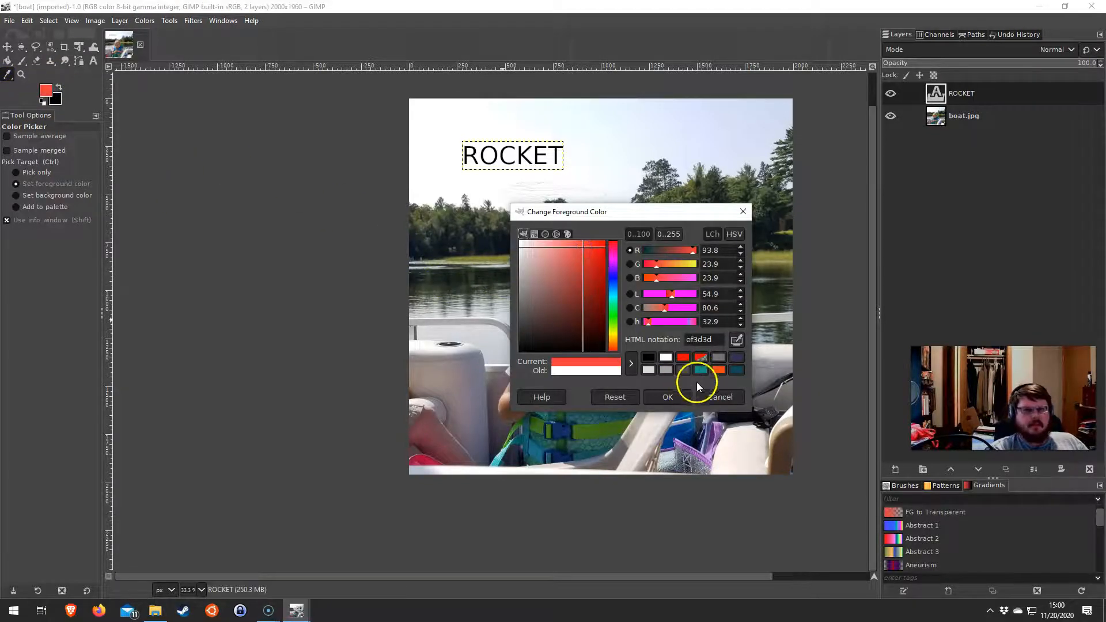
{"action": "left_click", "coordinate": [700, 396]}
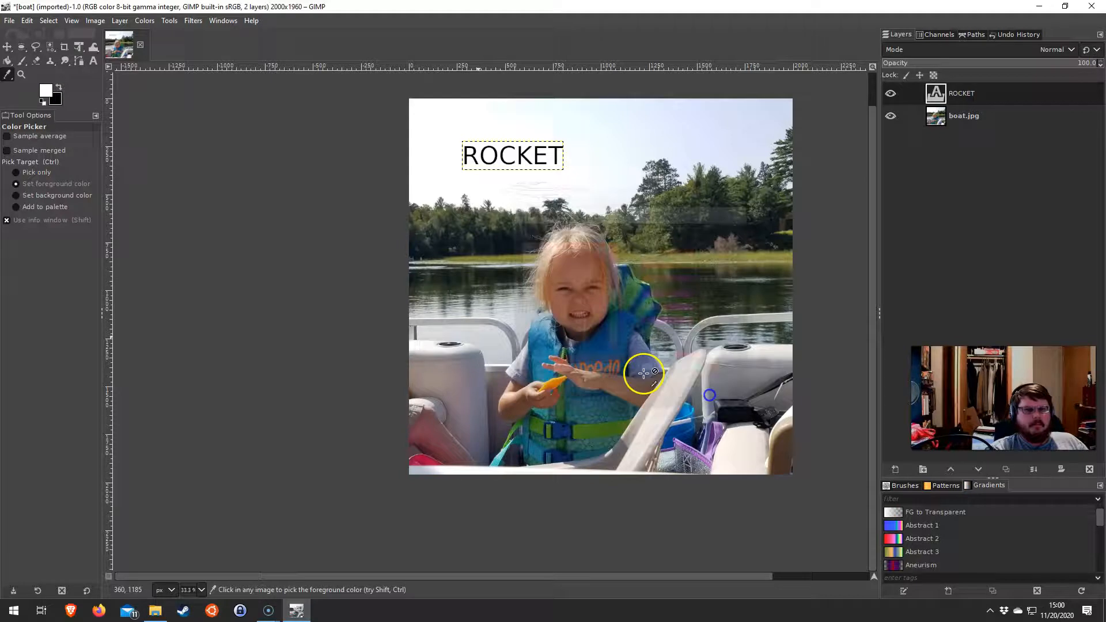
Examine the treeline and the child's hair at high magnification with the Zoom tool, and return to the full photo.
{"action": "left_click", "coordinate": [22, 75]}
{"action": "scroll", "coordinate": [451, 230], "scroll_direction": "up", "scroll_amount": 1}
{"action": "left_click_drag", "start_coordinate": [609, 305], "coordinate": [589, 181]}
{"action": "left_click", "coordinate": [260, 346]}
{"action": "left_click", "coordinate": [413, 420]}
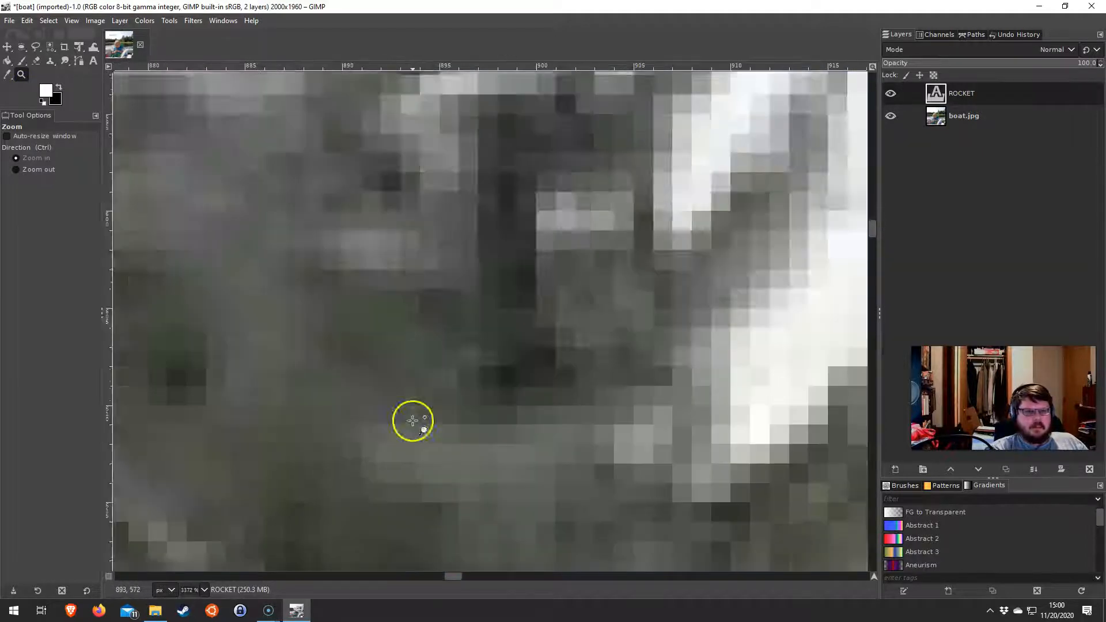
{"action": "left_click", "coordinate": [406, 419]}
{"action": "scroll", "coordinate": [400, 400], "scroll_direction": "down", "scroll_amount": 17}
{"action": "scroll", "coordinate": [402, 401], "scroll_direction": "up", "scroll_amount": 6}
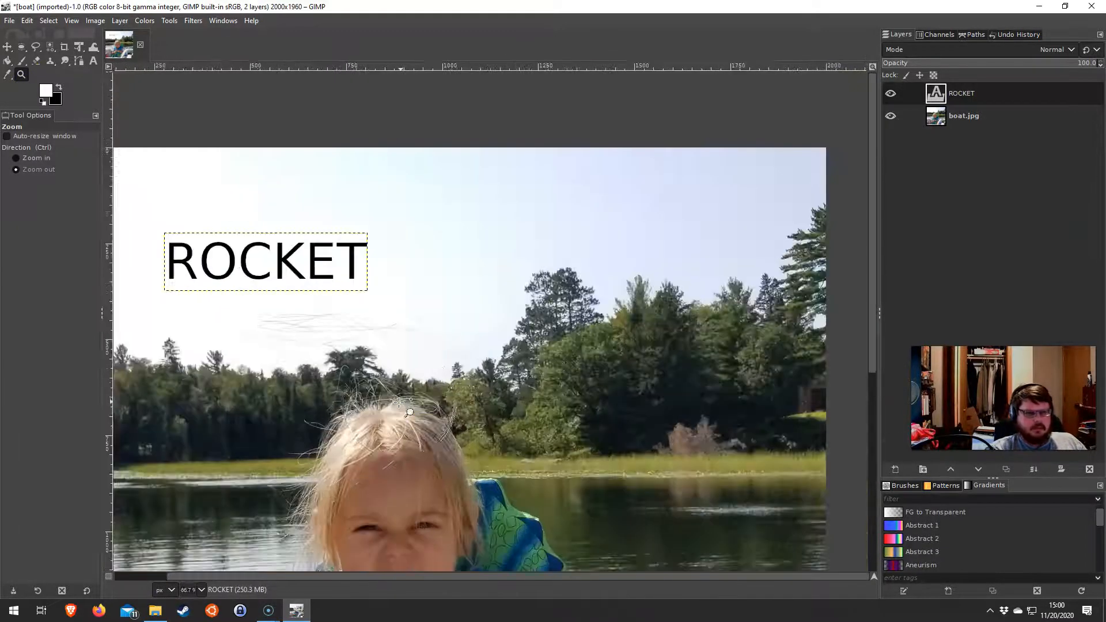
{"action": "left_click_drag", "start_coordinate": [372, 396], "coordinate": [538, 213]}
{"action": "left_click_drag", "start_coordinate": [380, 322], "coordinate": [676, 45]}
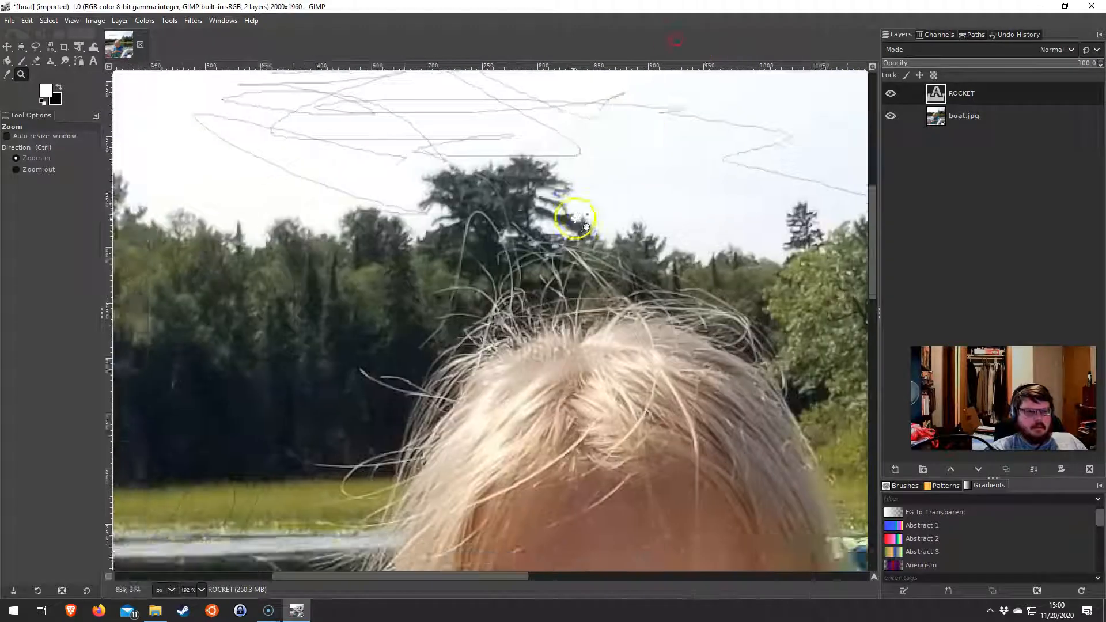
{"action": "scroll", "coordinate": [571, 221], "scroll_direction": "down", "scroll_amount": 4}
{"action": "scroll", "coordinate": [570, 221], "scroll_direction": "down", "scroll_amount": 1}
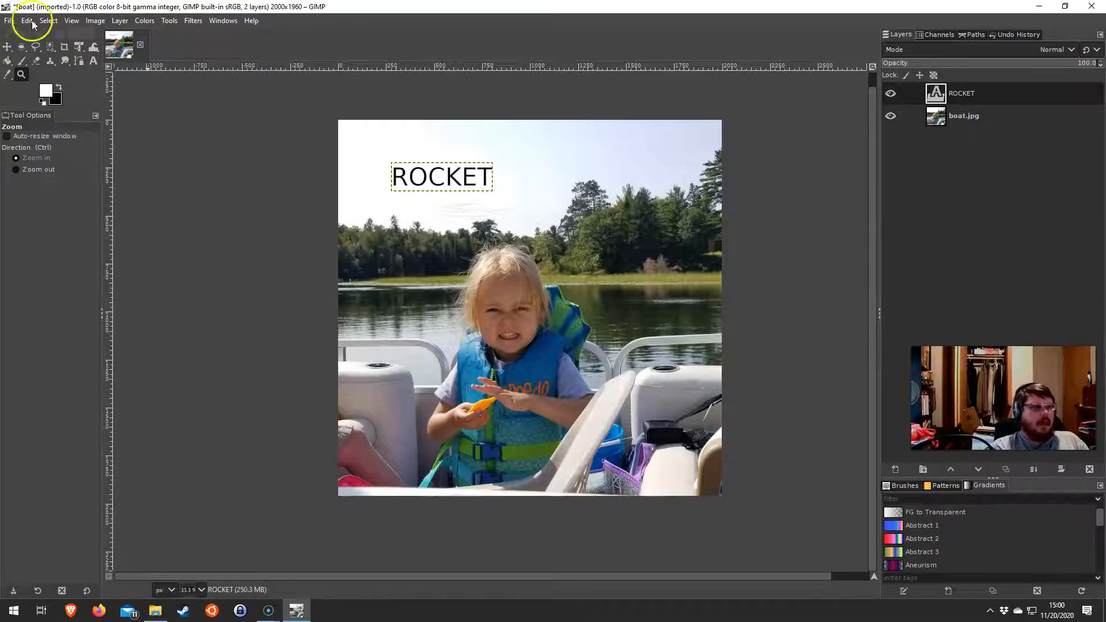
Delete the ROCKET text layer.
{"action": "left_click", "coordinate": [84, 22]}
{"action": "left_click", "coordinate": [84, 22]}
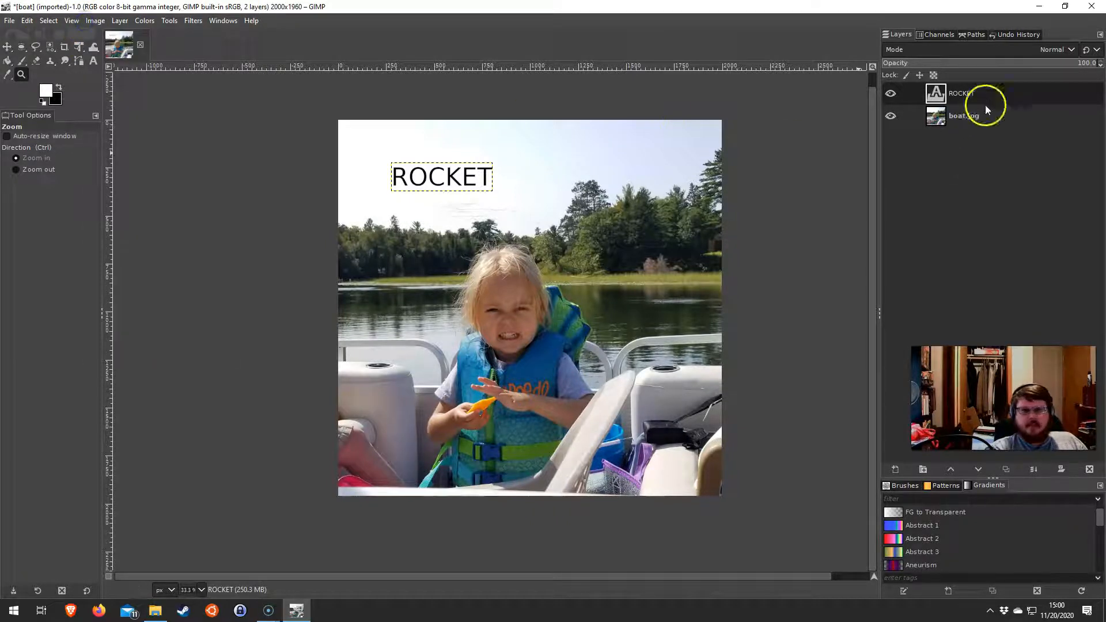
{"action": "left_click", "coordinate": [1092, 471]}
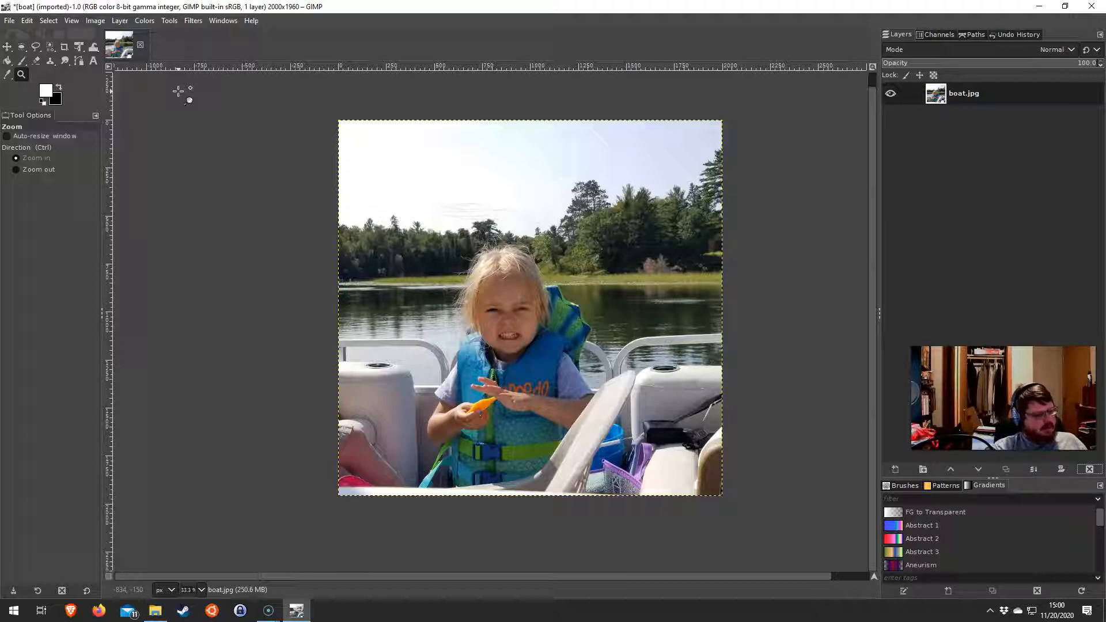
Rotate the whole image 90° clockwise and undo the rotation.
{"action": "left_click", "coordinate": [121, 20]}
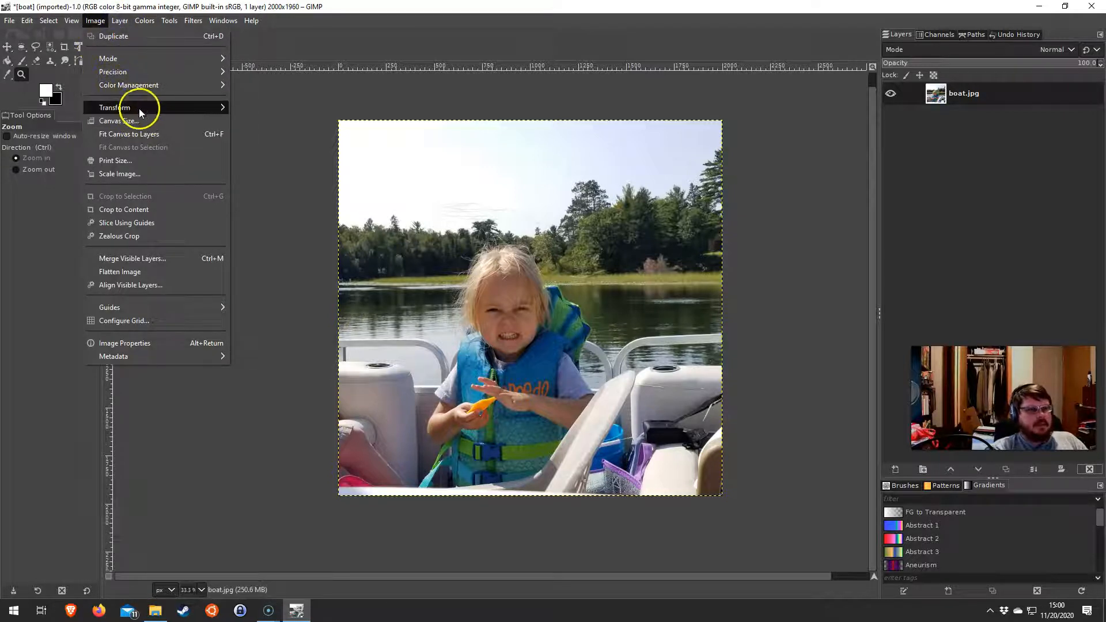
{"action": "mouse_move", "coordinate": [139, 108]}
{"action": "left_click", "coordinate": [284, 143]}
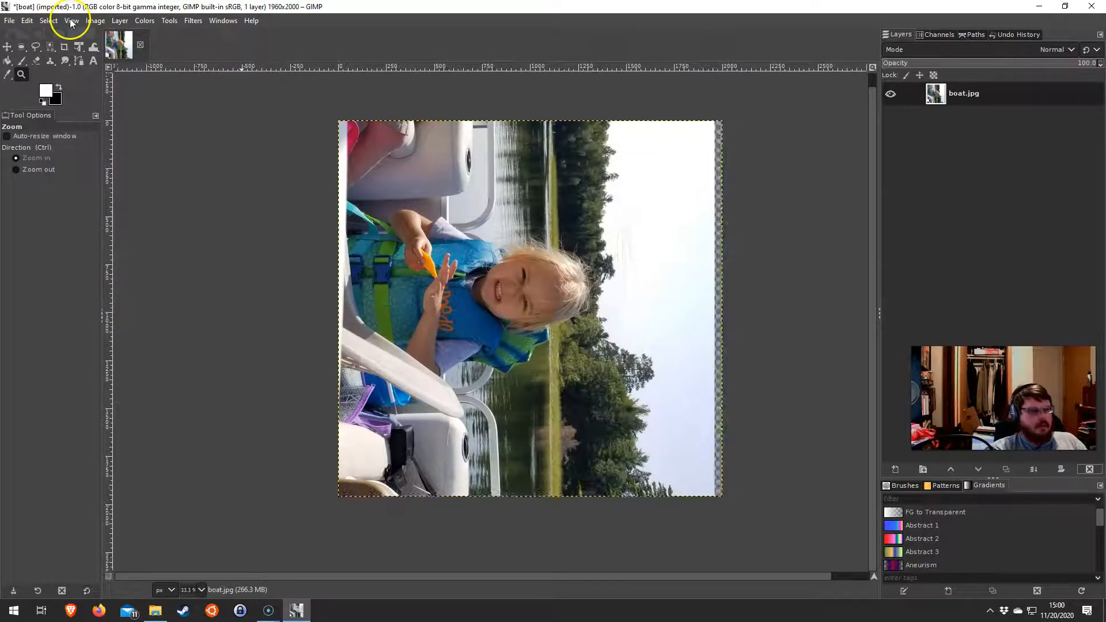
{"action": "key", "text": "ctrl+z"}
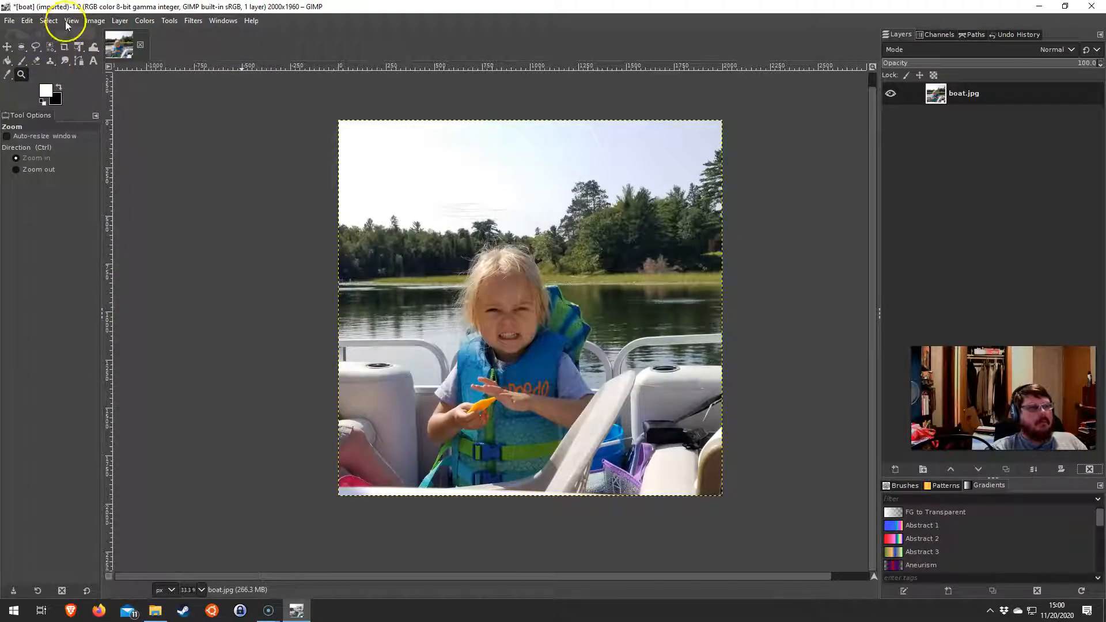
Try an arbitrary rotation of the whole image by about 41.25° and cancel it.
{"action": "left_click", "coordinate": [95, 20]}
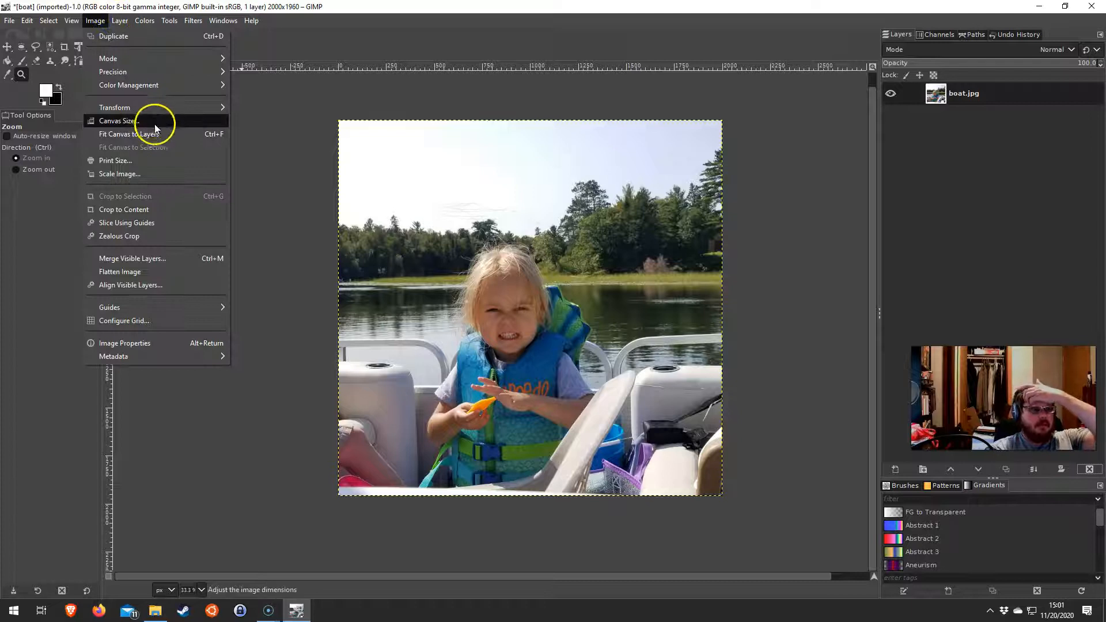
{"action": "mouse_move", "coordinate": [158, 106]}
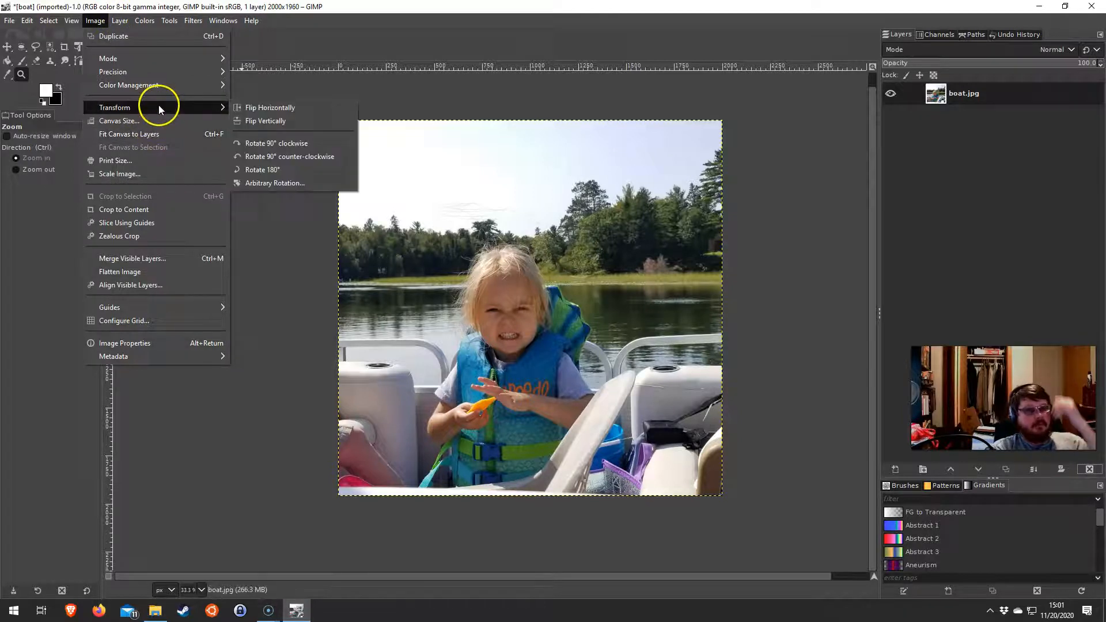
{"action": "left_click", "coordinate": [305, 182]}
{"action": "left_click_drag", "start_coordinate": [622, 160], "coordinate": [656, 285]}
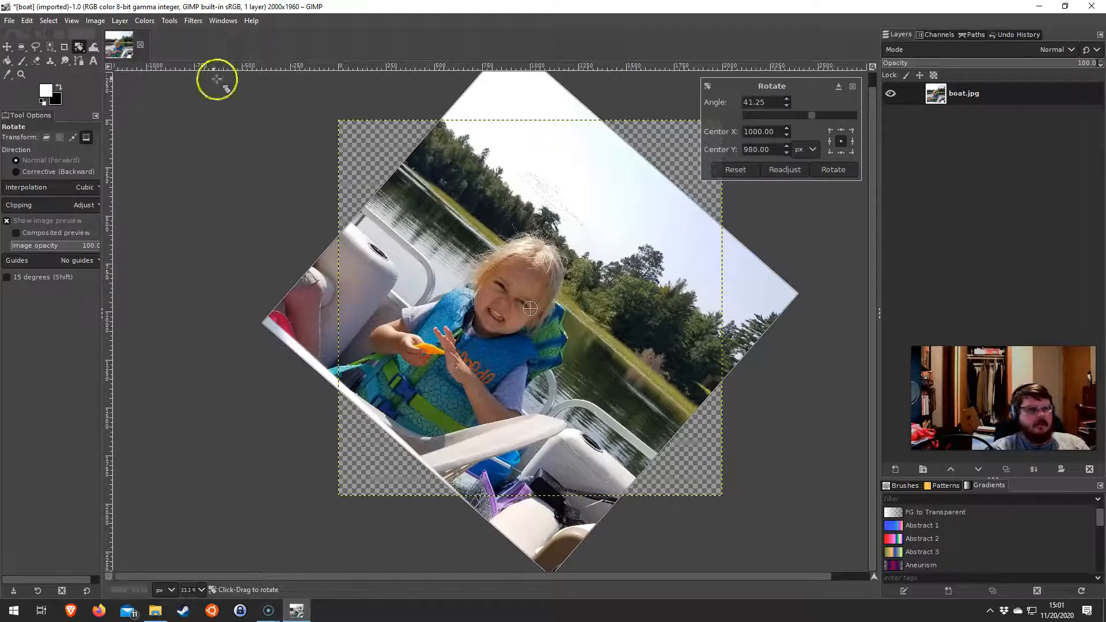
{"action": "key", "text": "Escape"}
Flip the whole image horizontally.
{"action": "left_click", "coordinate": [95, 20]}
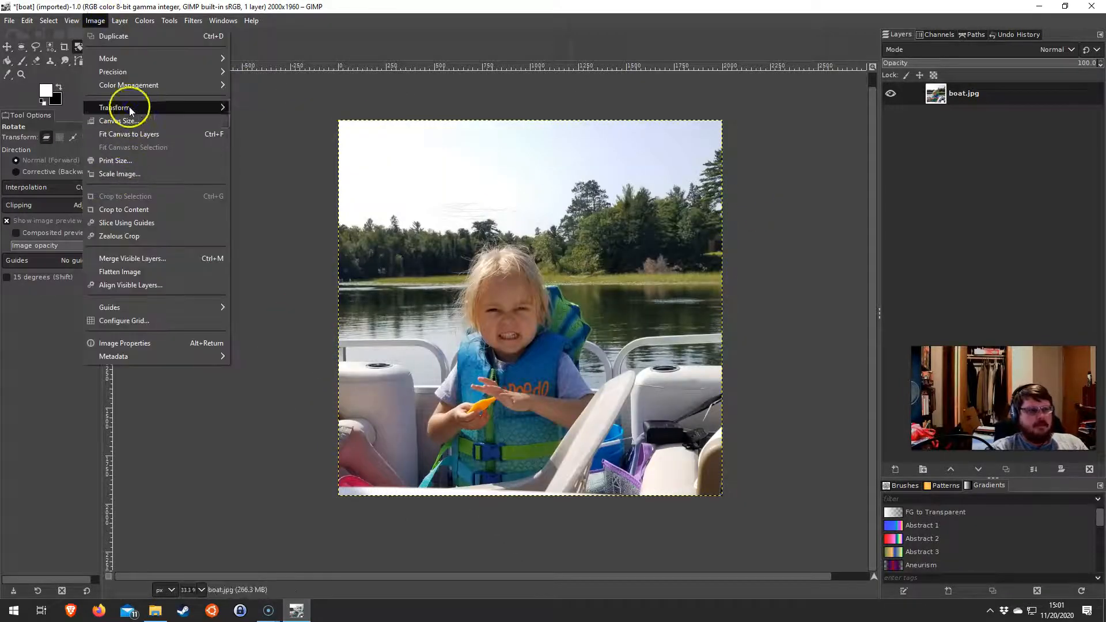
{"action": "mouse_move", "coordinate": [130, 108]}
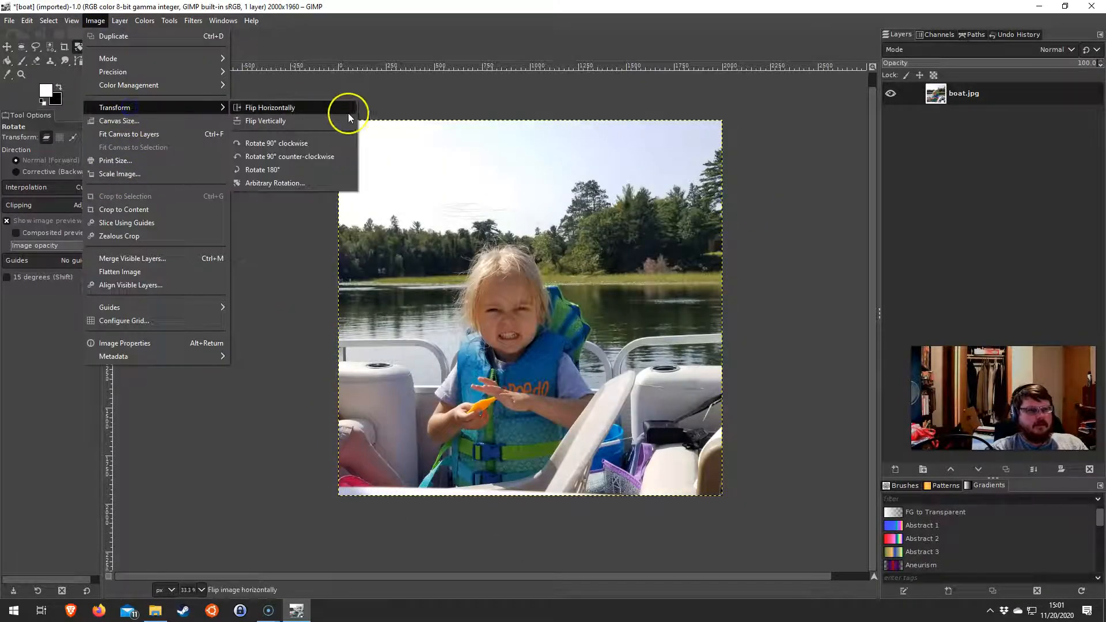
{"action": "left_click", "coordinate": [300, 108]}
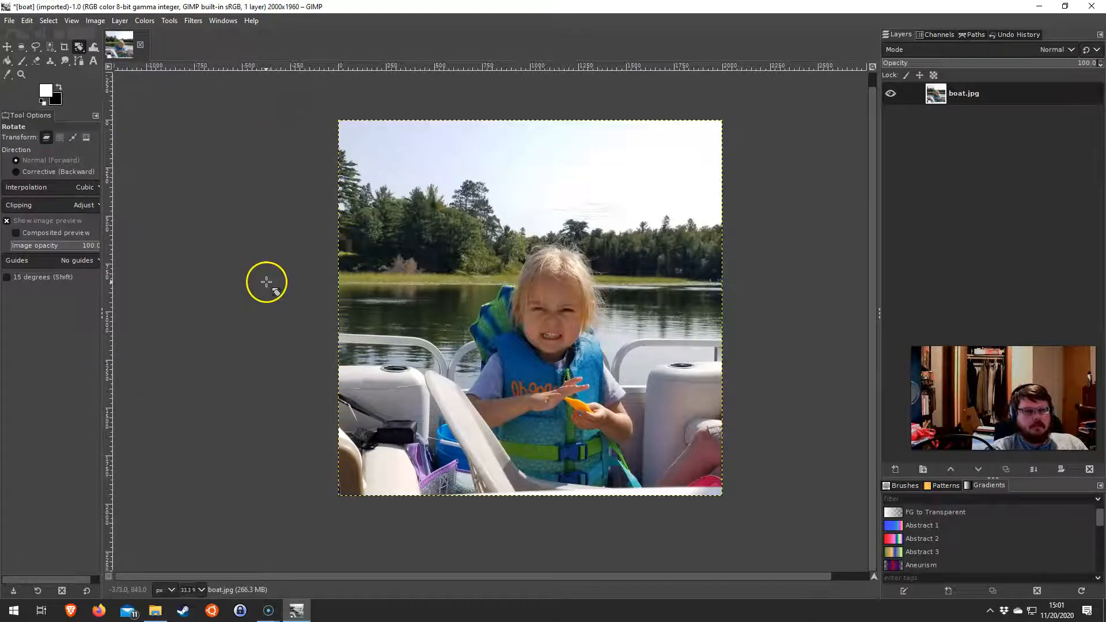
Start scaling the image and set its X and Y resolution to 72 pixels/in.
{"action": "left_click", "coordinate": [95, 20]}
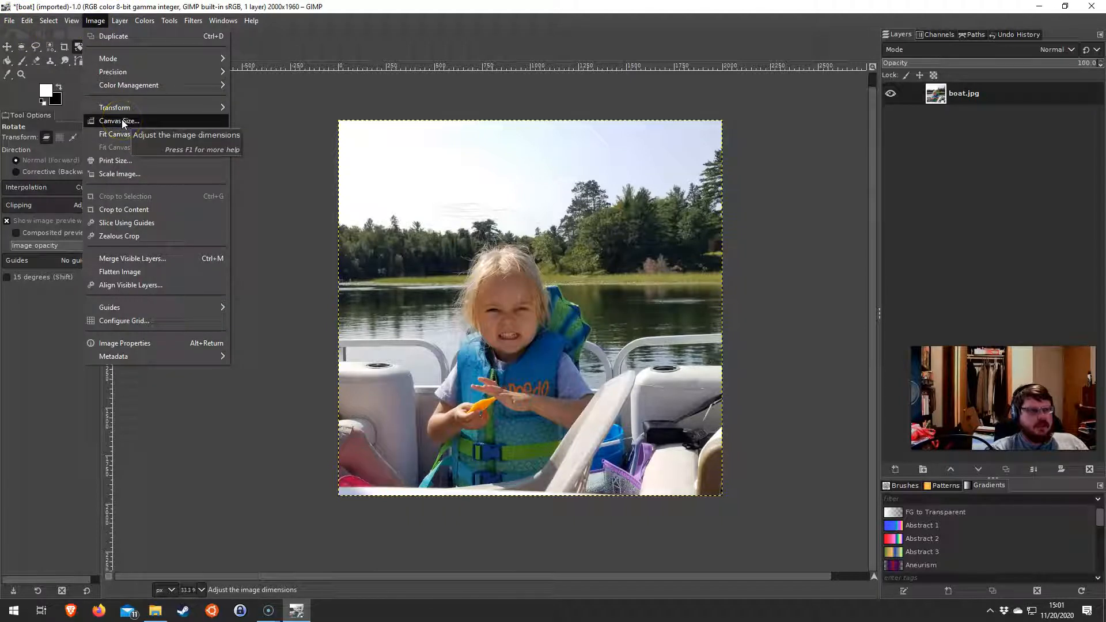
{"action": "left_click", "coordinate": [133, 175]}
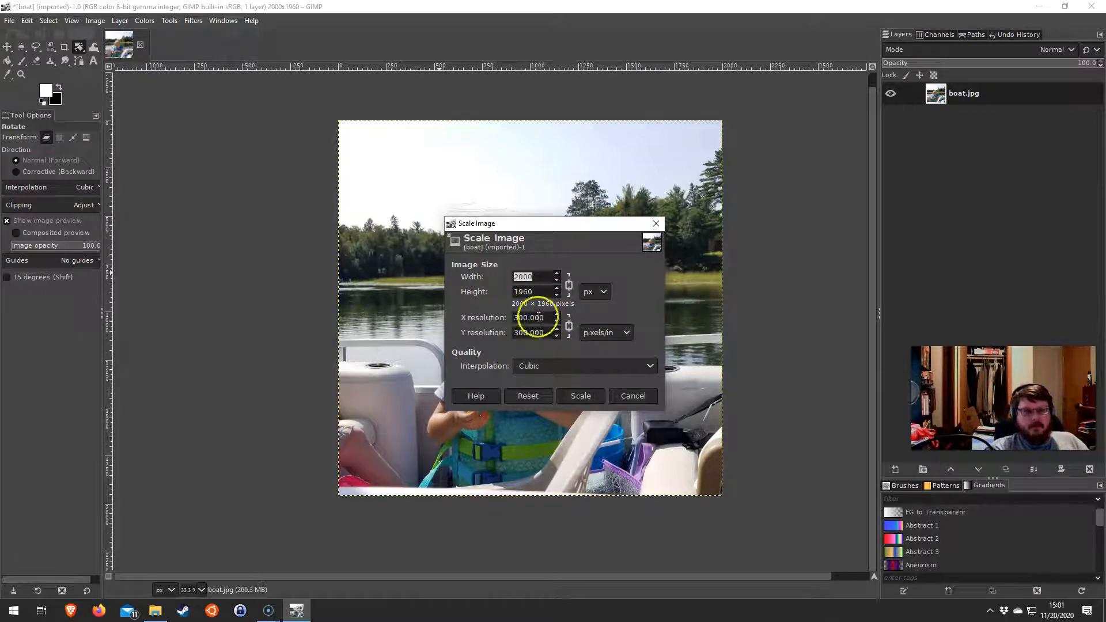
{"action": "left_click_drag", "start_coordinate": [548, 318], "coordinate": [528, 318]}
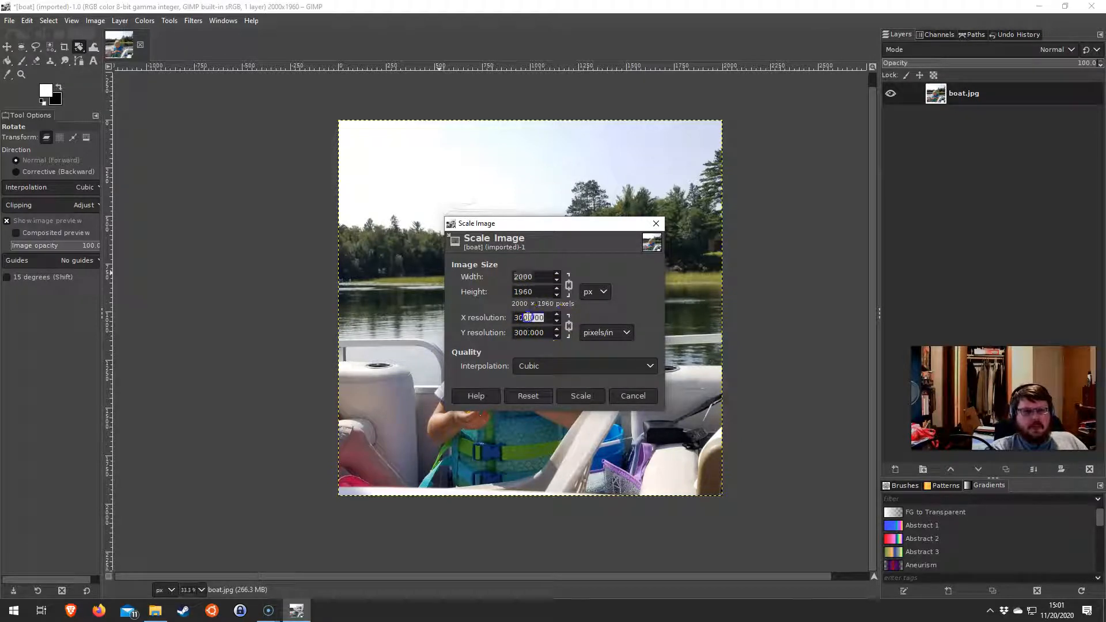
{"action": "type", "text": "72"}
{"action": "key", "text": "Tab"}
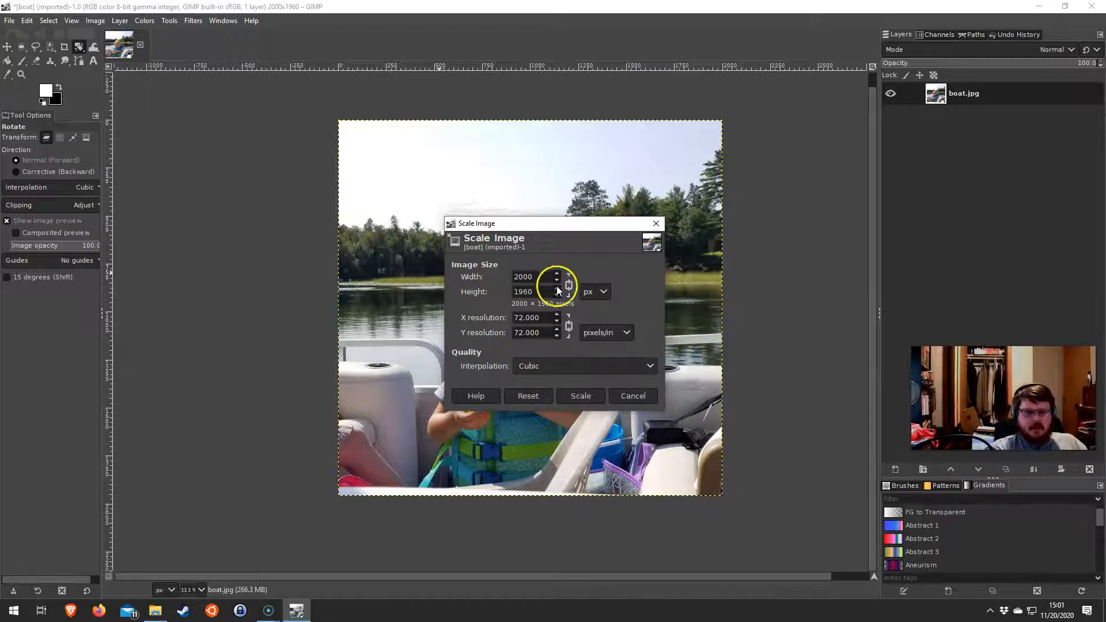
Set the image width to 500 px with proportions kept, apply the scaling, and inspect the photo up close.
{"action": "left_click_drag", "start_coordinate": [535, 277], "coordinate": [507, 279]}
{"action": "type", "text": "500"}
{"action": "left_click", "coordinate": [484, 282]}
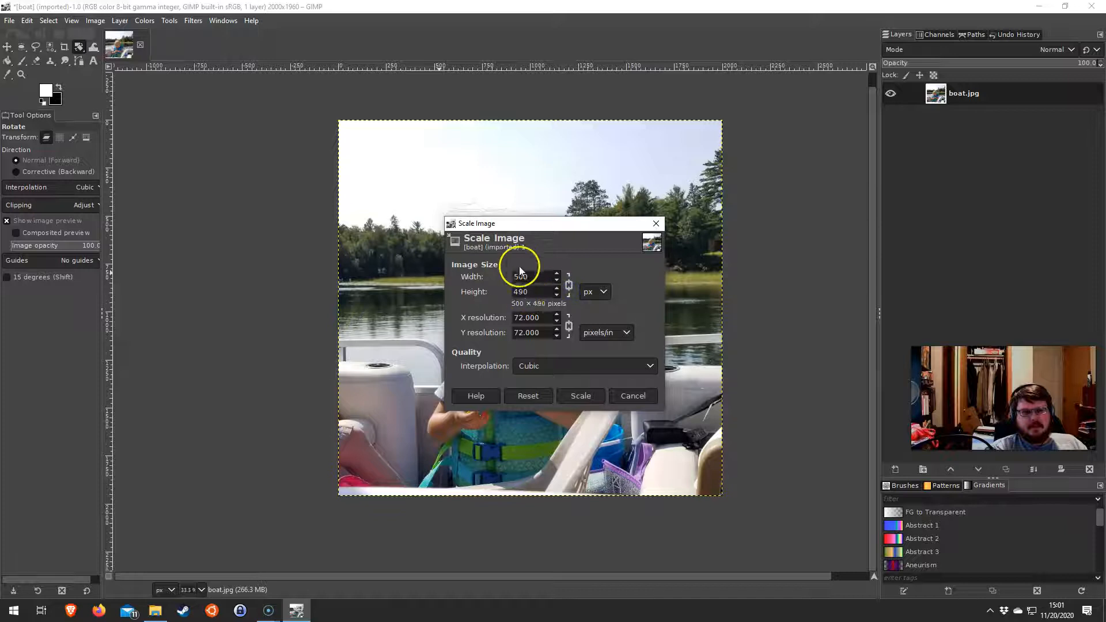
{"action": "left_click", "coordinate": [577, 396]}
{"action": "scroll", "coordinate": [546, 299], "scroll_direction": "up", "scroll_amount": 6}
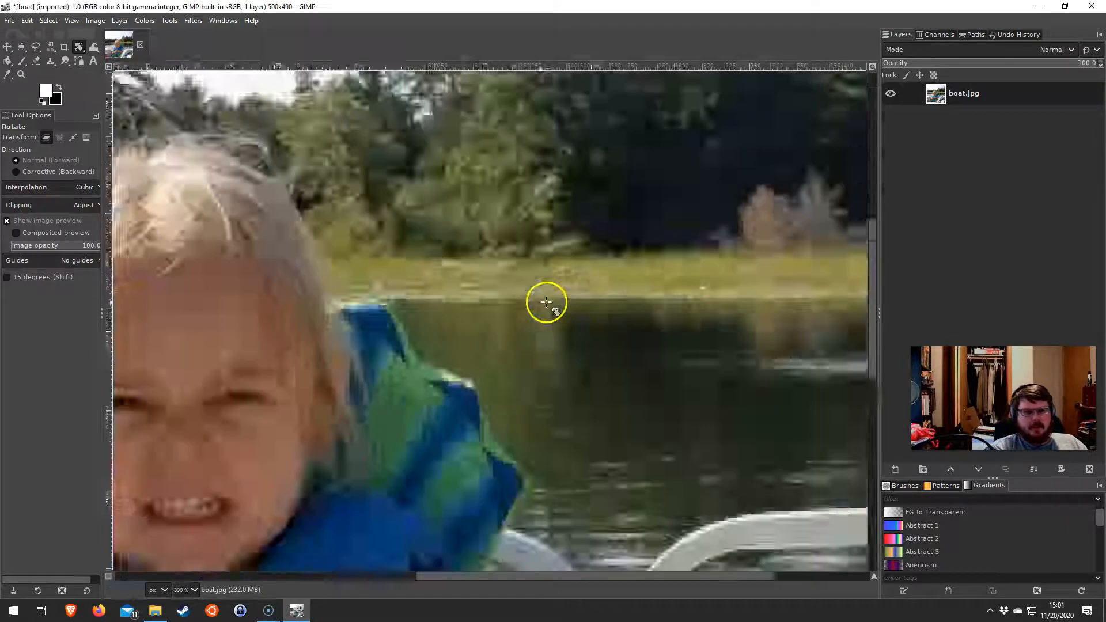
{"action": "scroll", "coordinate": [546, 299], "scroll_direction": "down", "scroll_amount": 2}
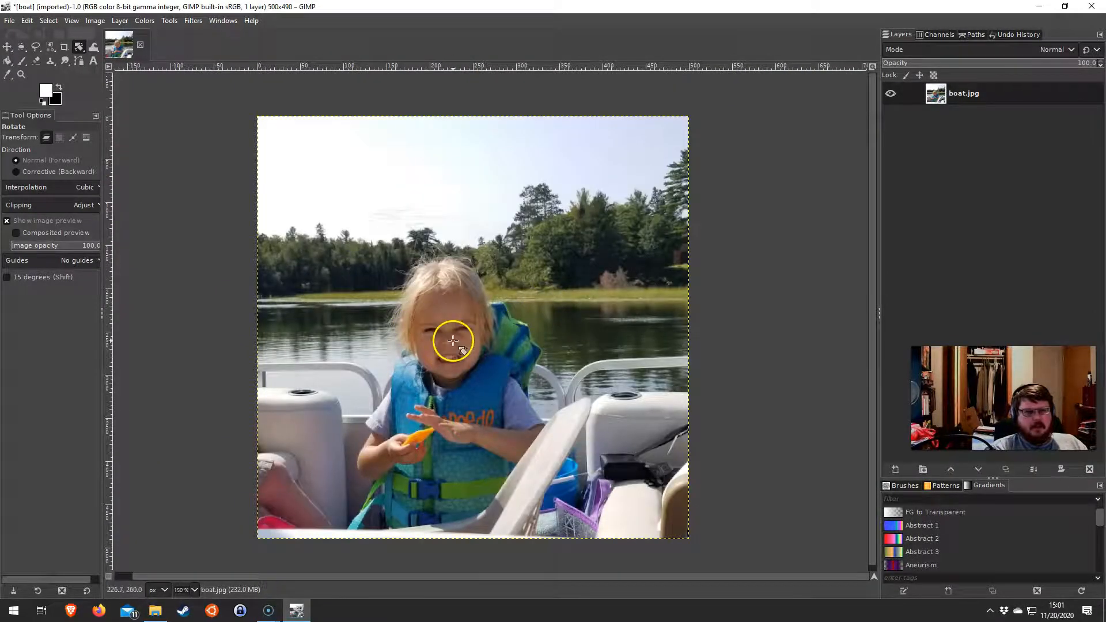